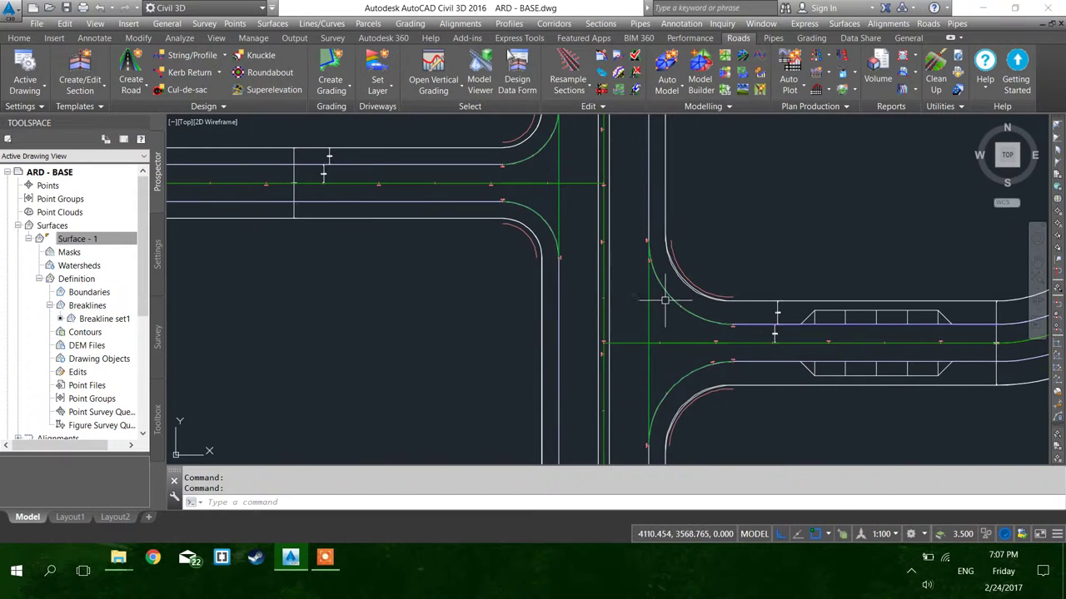
Examine the road layout around the two side-road intersections, the cul-de-sac and the parallel parking bay.
middle_drag(561, 251, 592, 323)
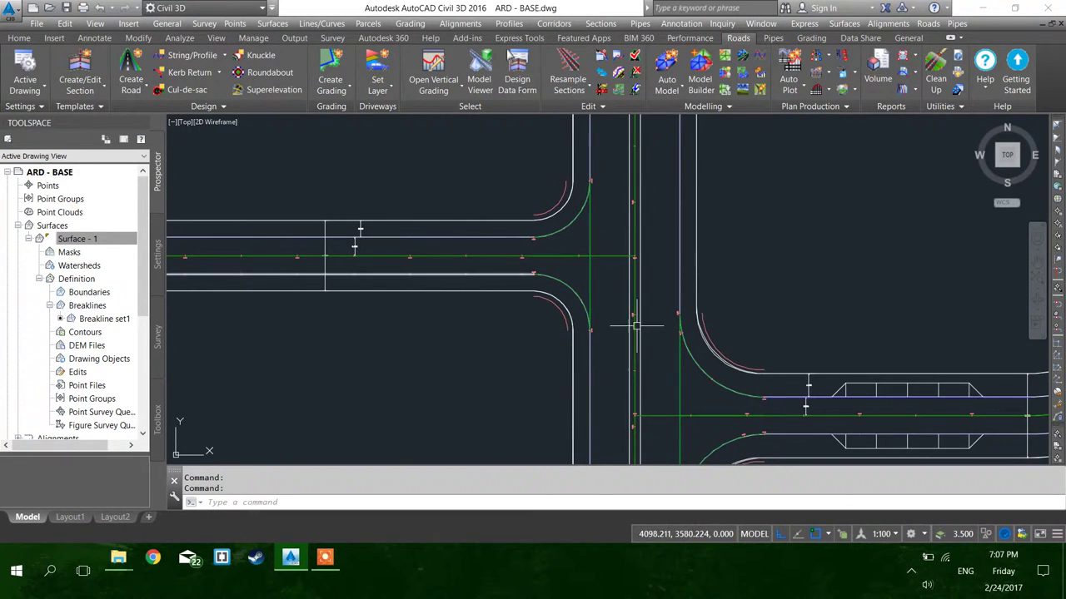
middle_drag(721, 403, 709, 264)
scroll(592, 153, down, 1)
middle_drag(707, 136, 557, 238)
scroll(557, 238, down, 1)
middle_drag(577, 173, 592, 304)
scroll(490, 385, down, 1)
middle_drag(497, 390, 528, 248)
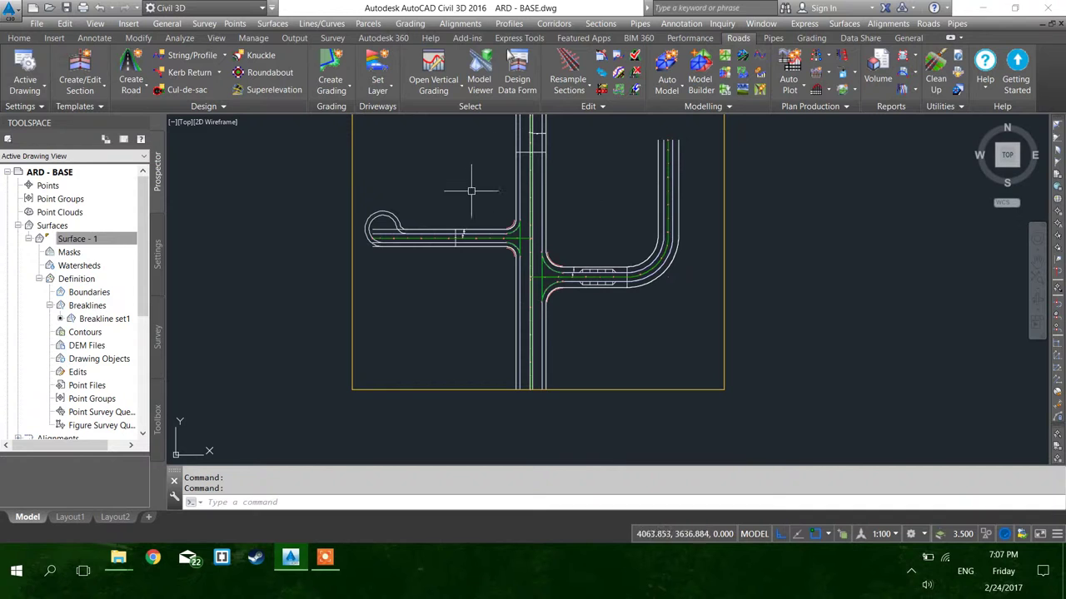
middle_drag(529, 249, 545, 318)
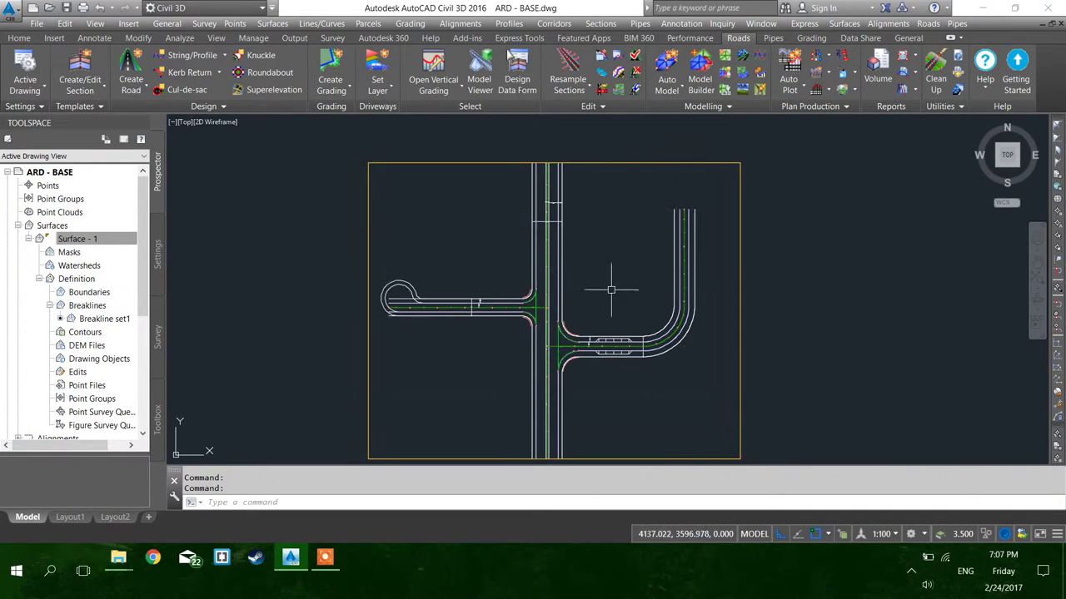
middle_drag(669, 395, 689, 380)
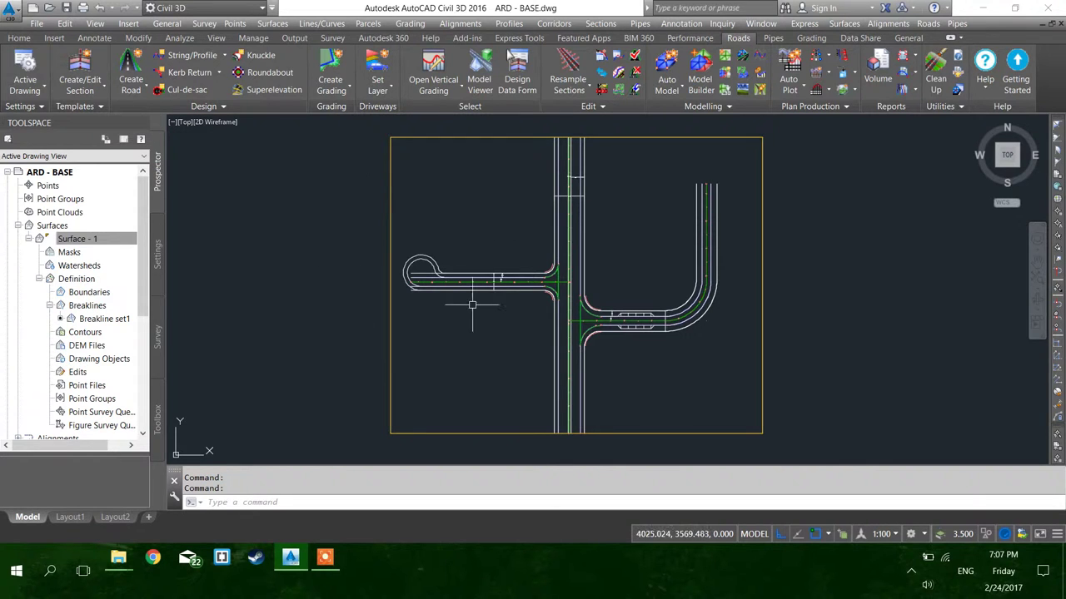
scroll(591, 341, up, 3)
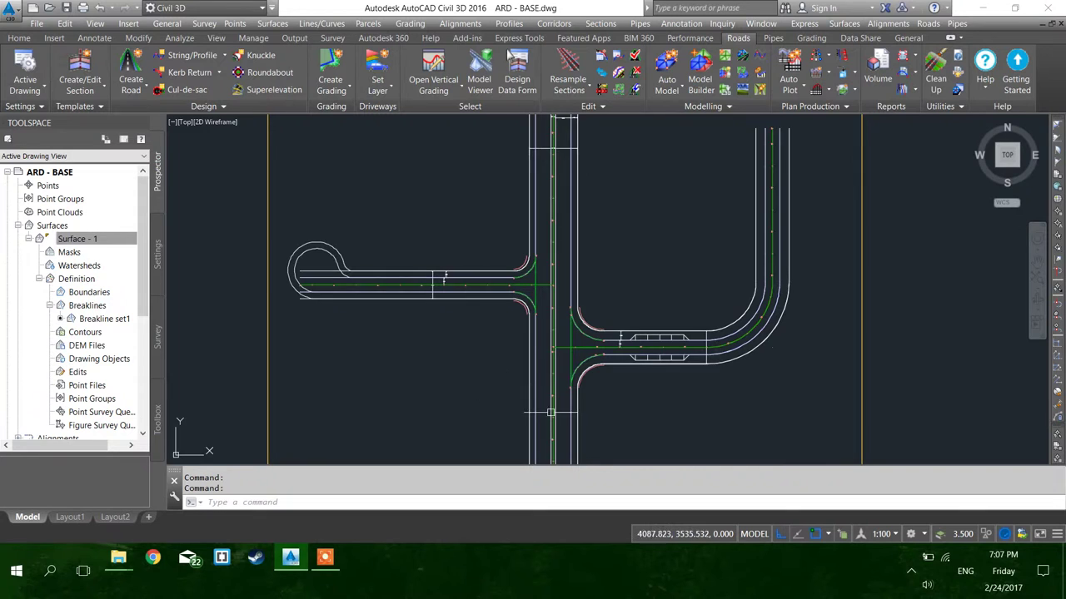
middle_drag(641, 320, 648, 262)
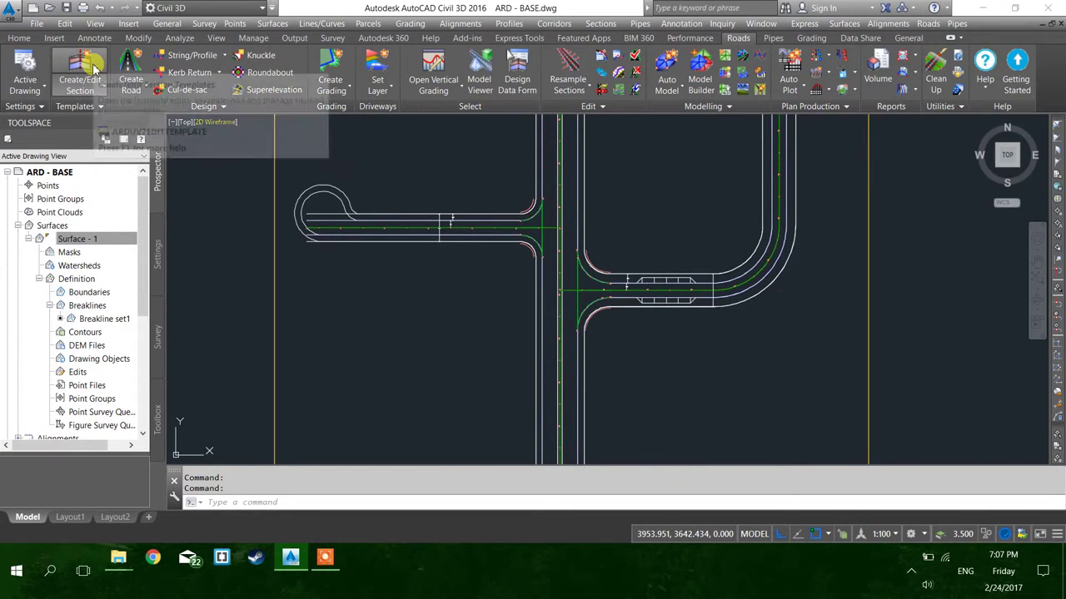
Review the section template Local ROW 15.00 WITH PARALLEL PARKING and exit the template editor without keeping changes.
click(117, 76)
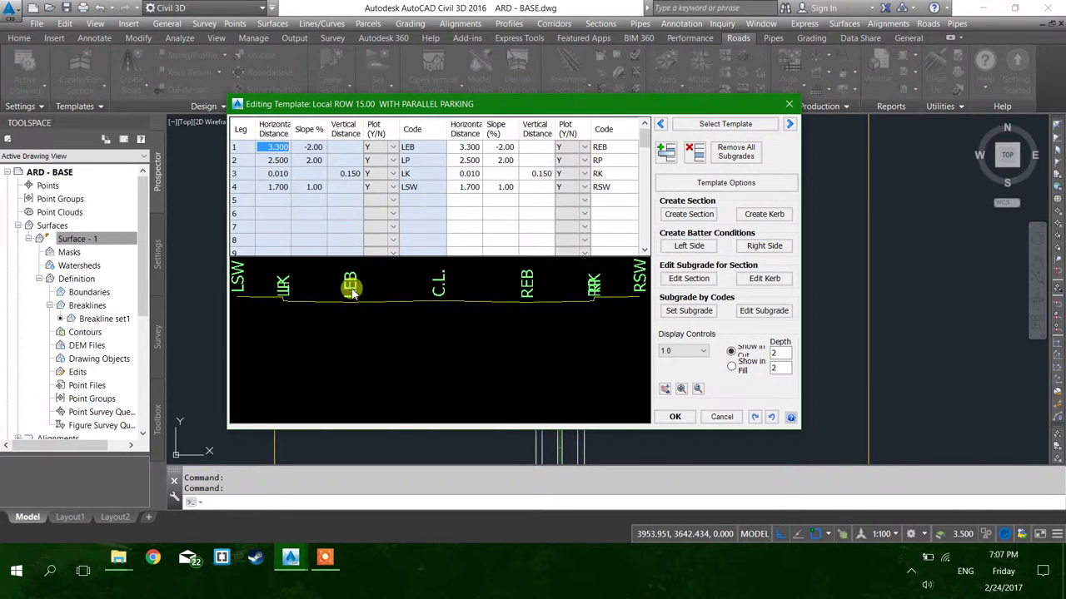
click(721, 419)
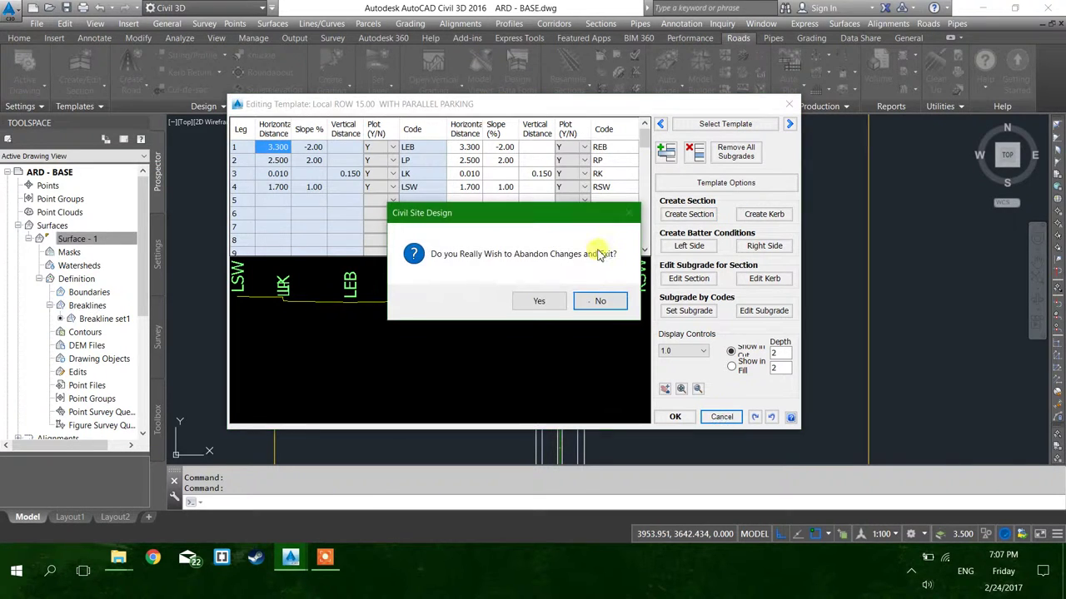
click(545, 300)
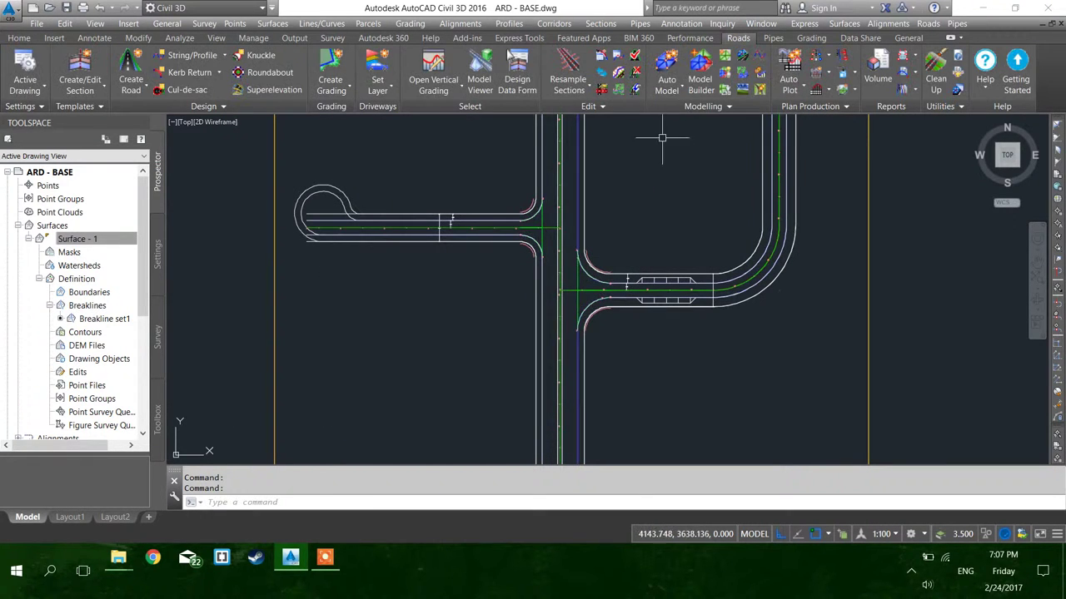
click(674, 84)
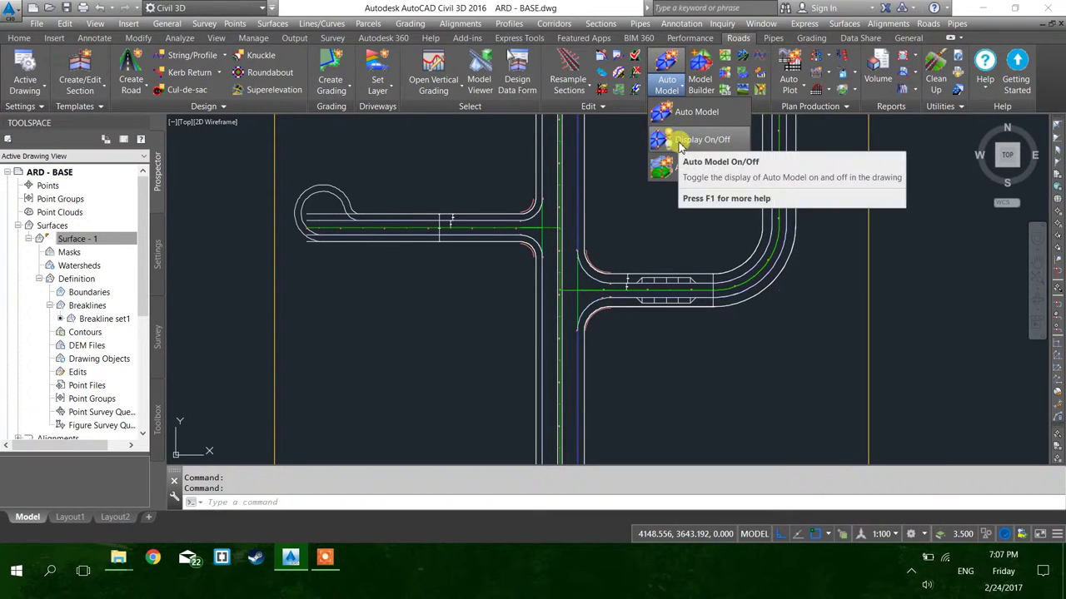
click(638, 214)
key(Escape)
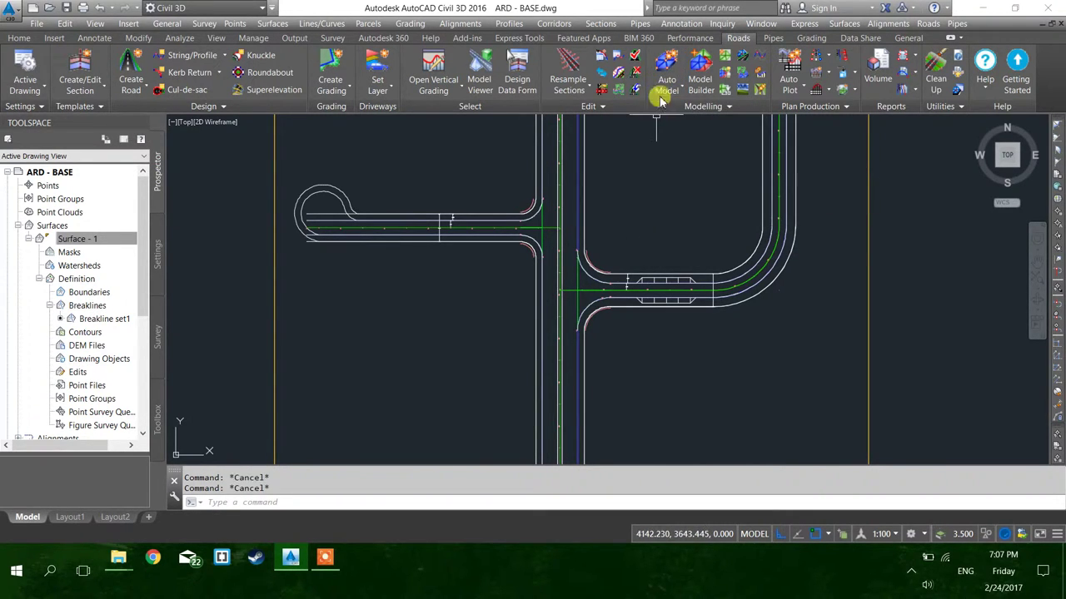
click(631, 190)
key(Escape)
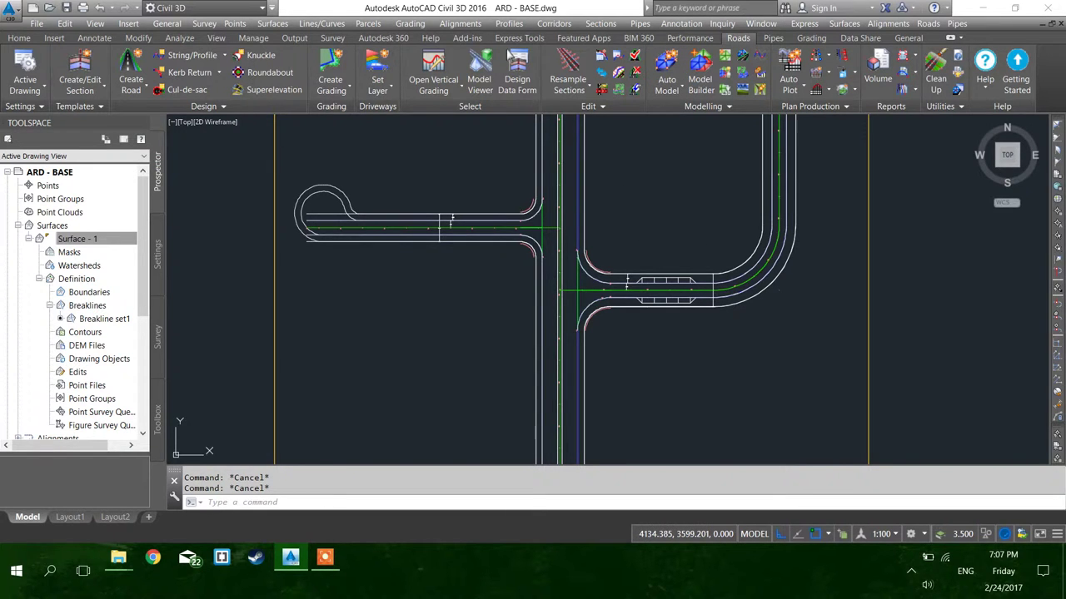
Save the drawing, then copy ARD - BASE.dwg and the ARD - BASE-Data folder from the WORK folder in File Explorer.
key(ctrl+s)
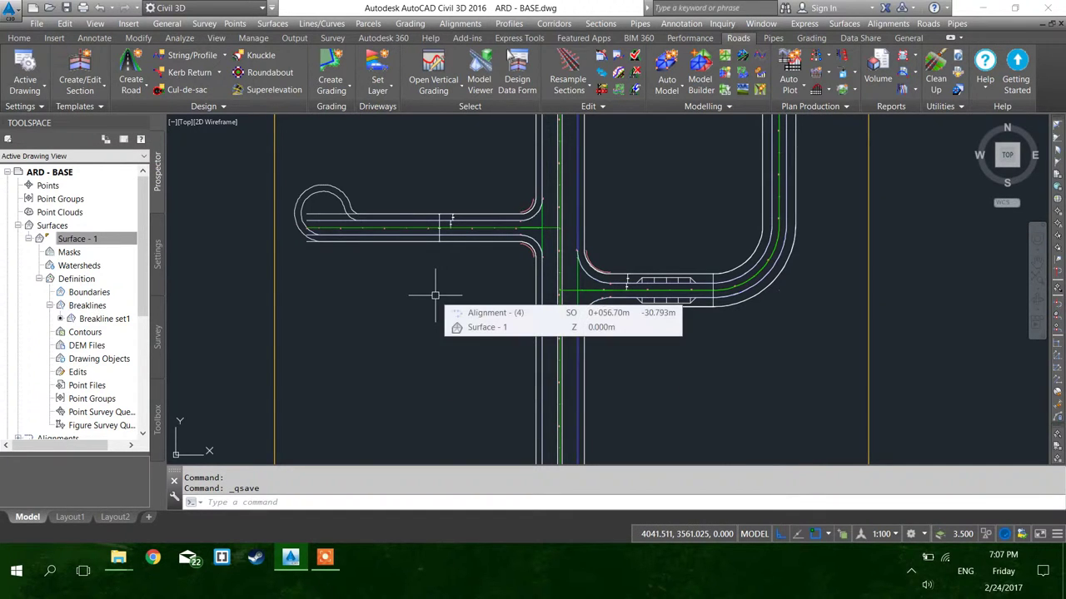
click(625, 208)
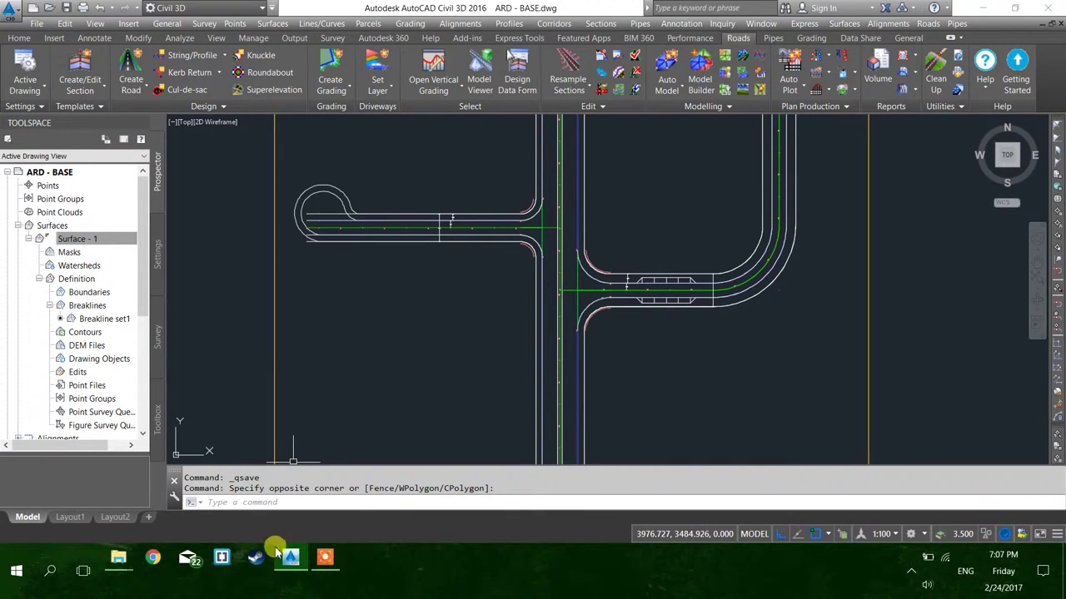
mouse_move(119, 559)
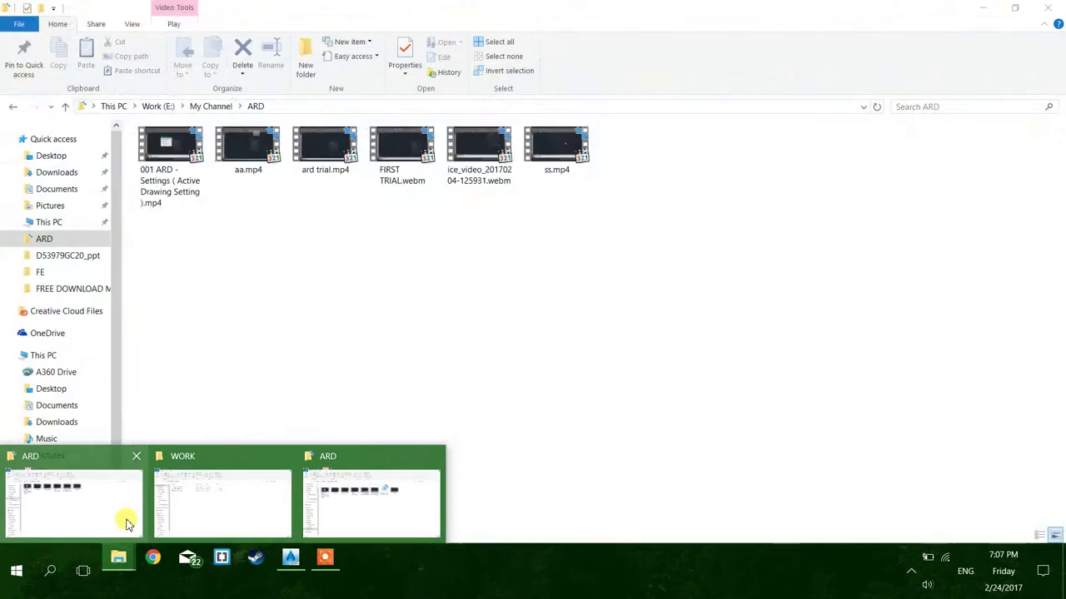
click(208, 487)
click(200, 183)
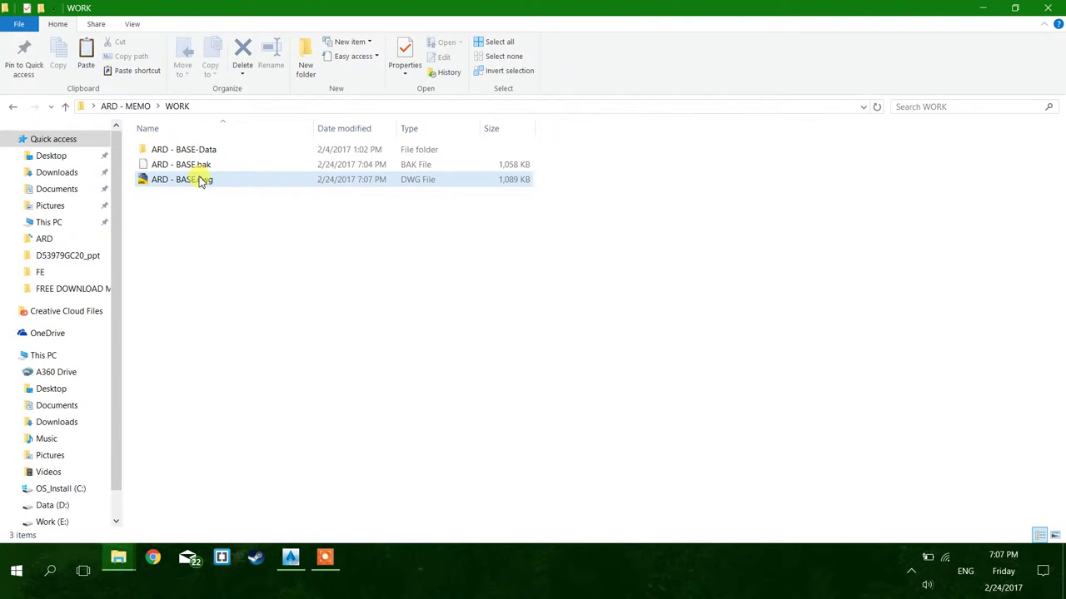
ctrl+click(205, 153)
click(182, 256)
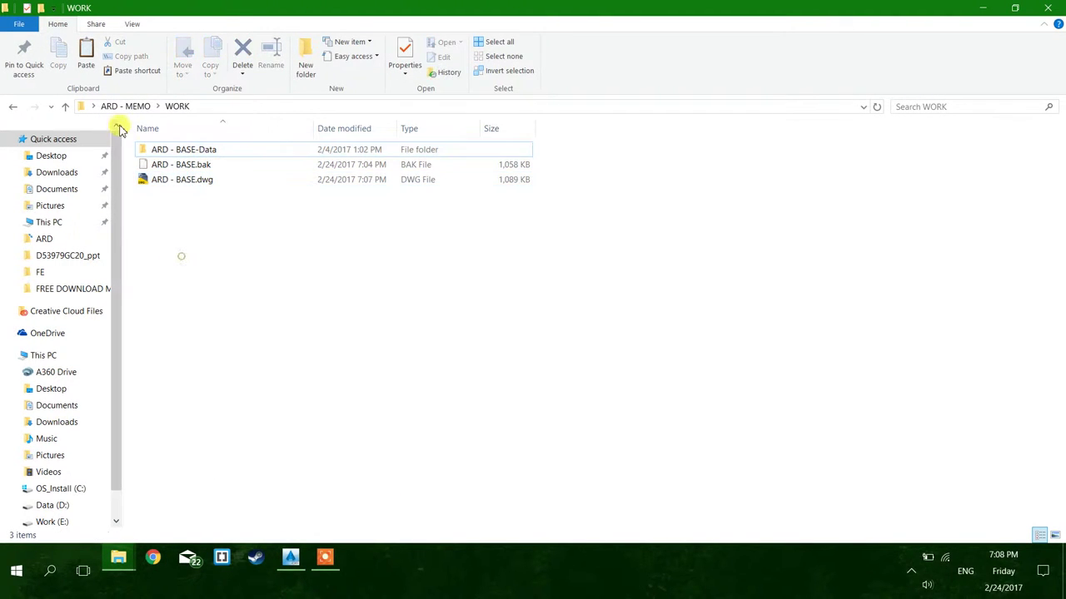
Create a folder named "BK - Design and Kerb return" inside the BACKUP folder of ARD - MEMO and open it.
click(127, 106)
double_click(228, 149)
right_click(218, 256)
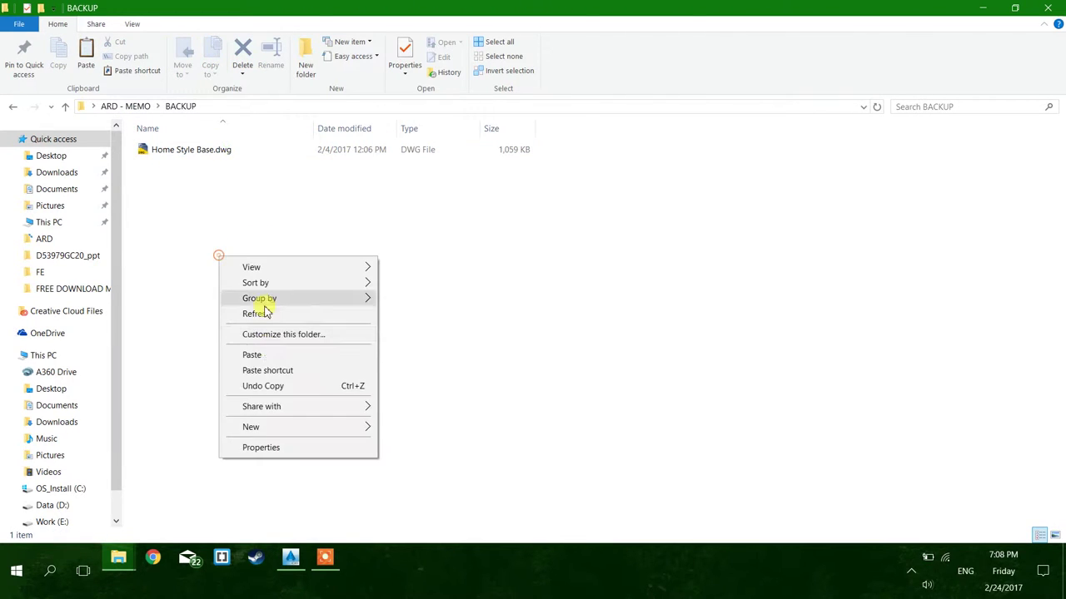
mouse_move(273, 429)
click(410, 204)
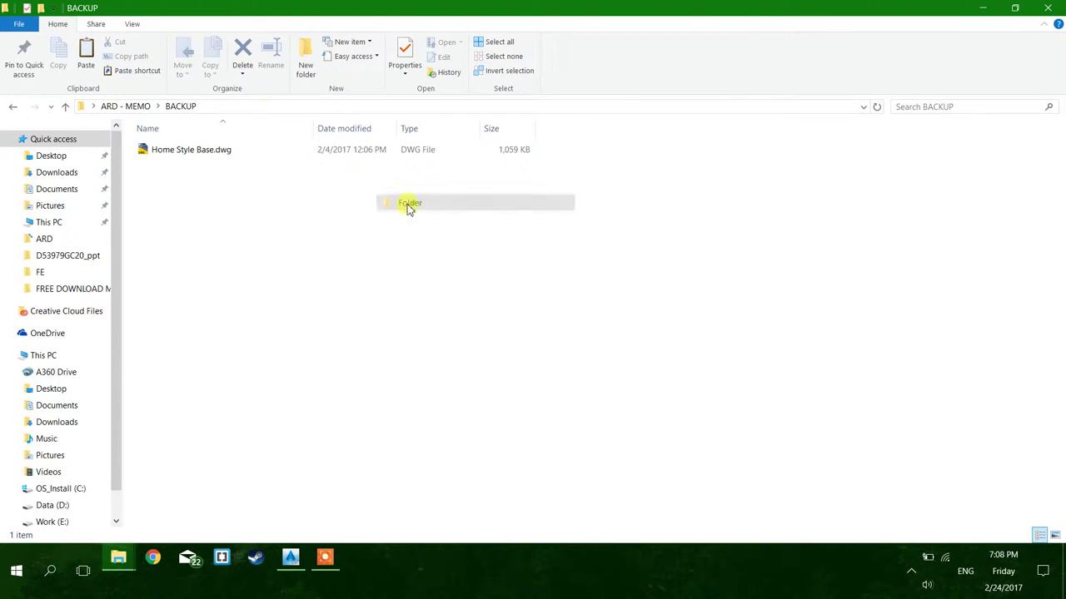
text(BK - Design and Kerb)
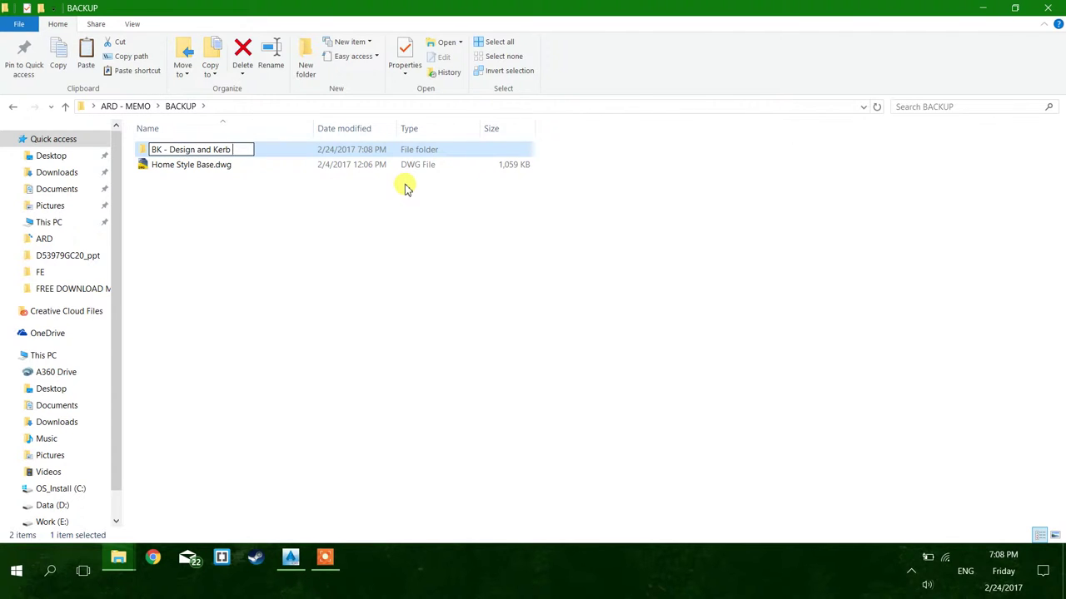
key(Return)
key(Return)
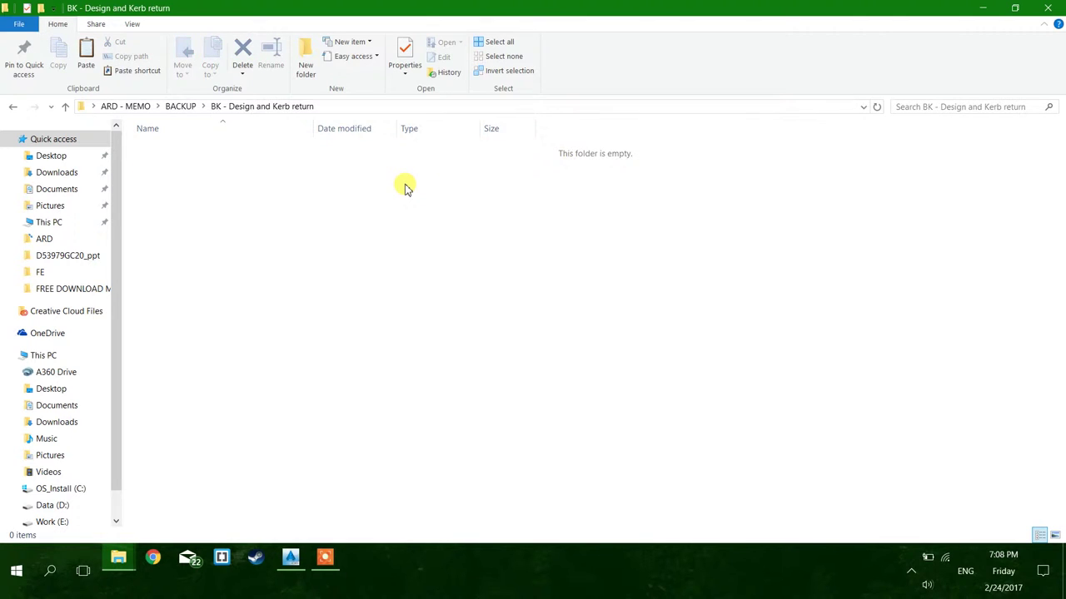
Paste the copied drawing and data folder into the backup folder and switch back to AutoCAD Civil 3D.
key(ctrl+v)
click(328, 228)
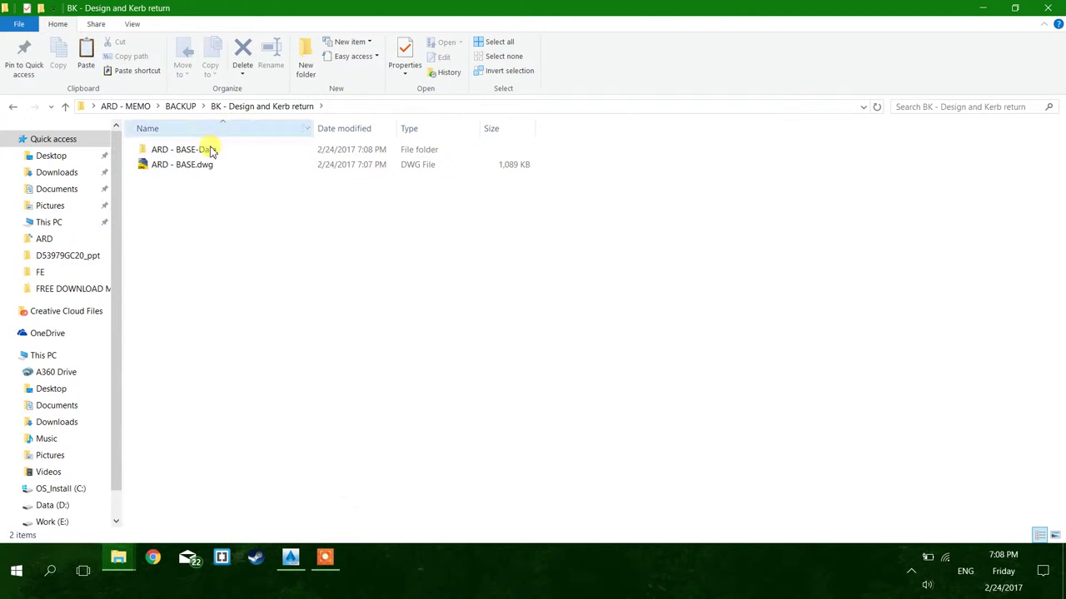
click(289, 558)
key(Escape)
key(Escape)
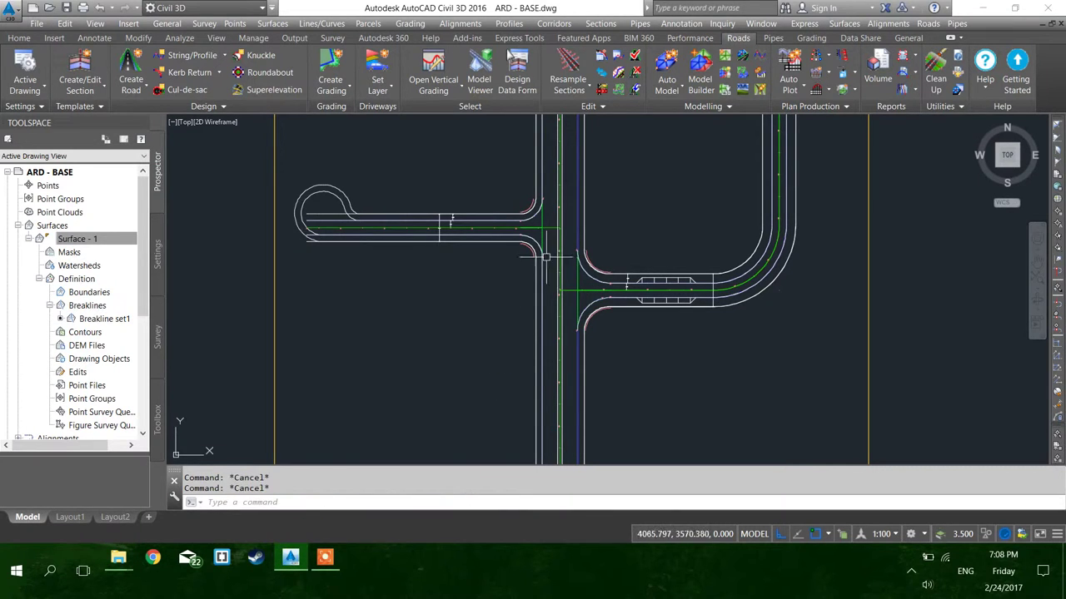
Run Auto Model on the roads and inspect the generated model lines at the kerb returns of the cul-de-sac road's intersection.
click(680, 95)
click(678, 108)
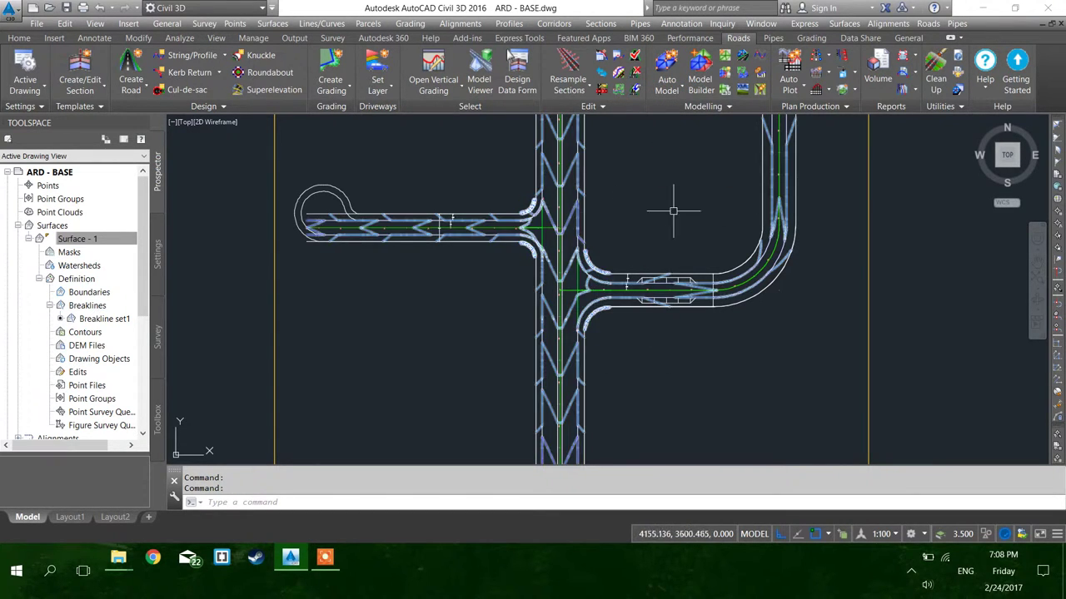
middle_drag(685, 207, 629, 385)
middle_drag(478, 303, 503, 280)
scroll(497, 234, up, 6)
scroll(442, 290, up, 1)
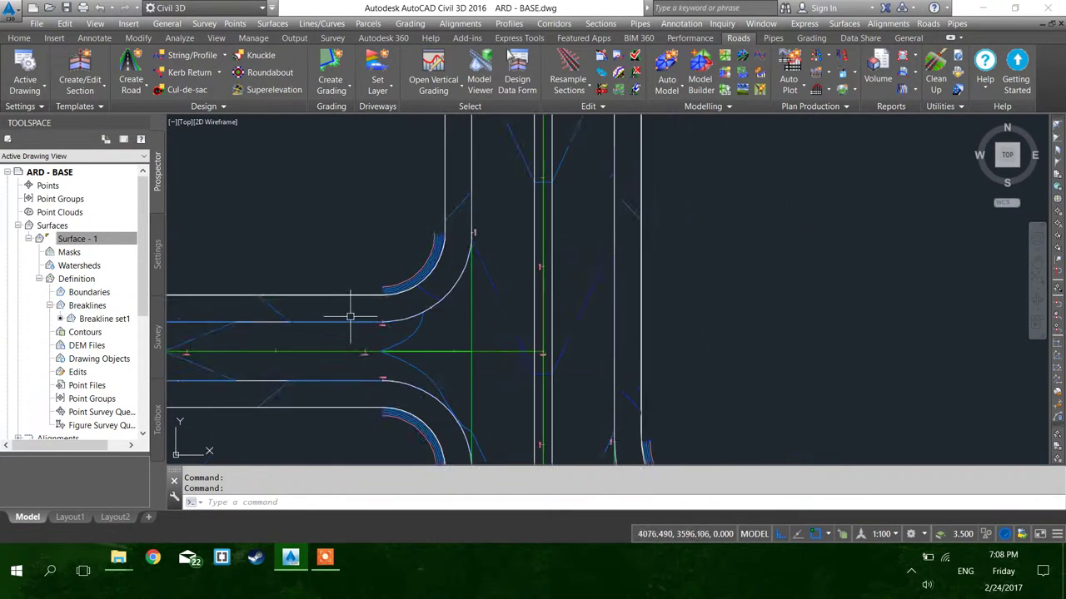
scroll(473, 140, down, 1)
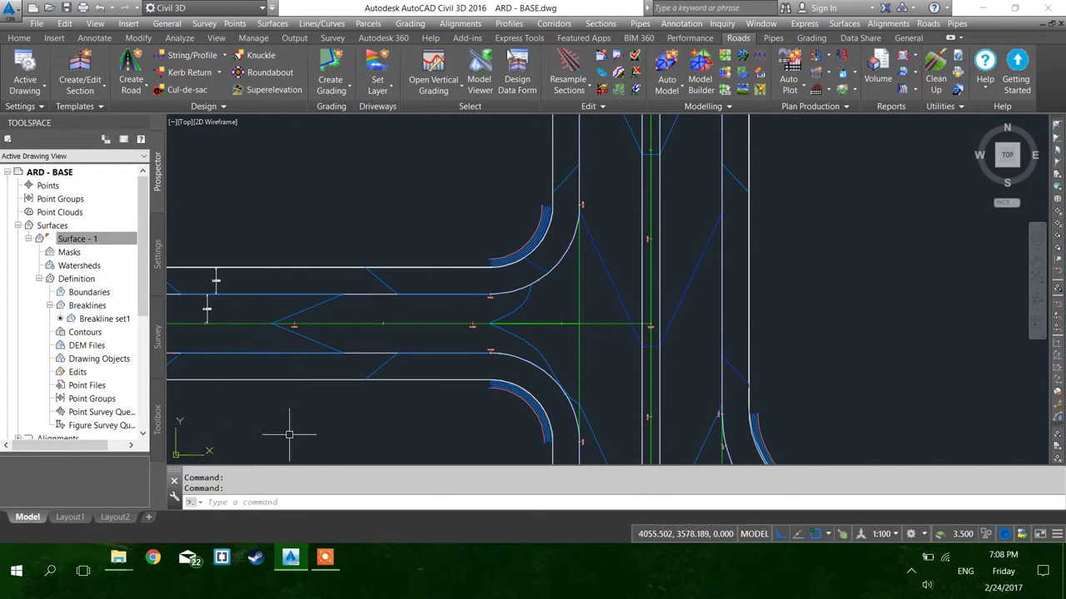
scroll(519, 262, up, 2)
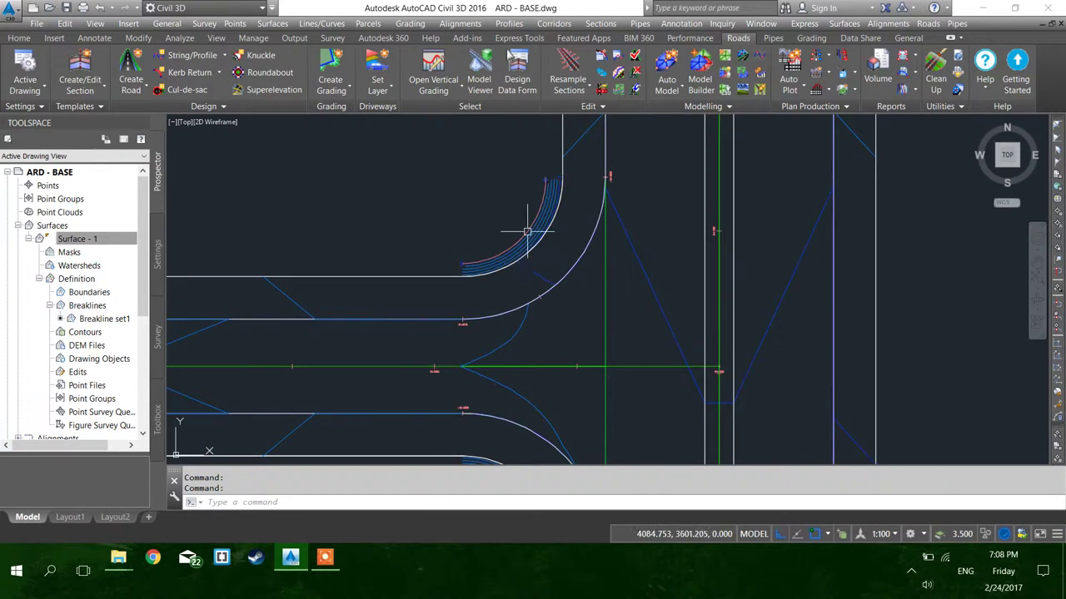
Open the Design Data Form for the upper kerb return alignment where the cul-de-sac road meets the main road.
click(512, 79)
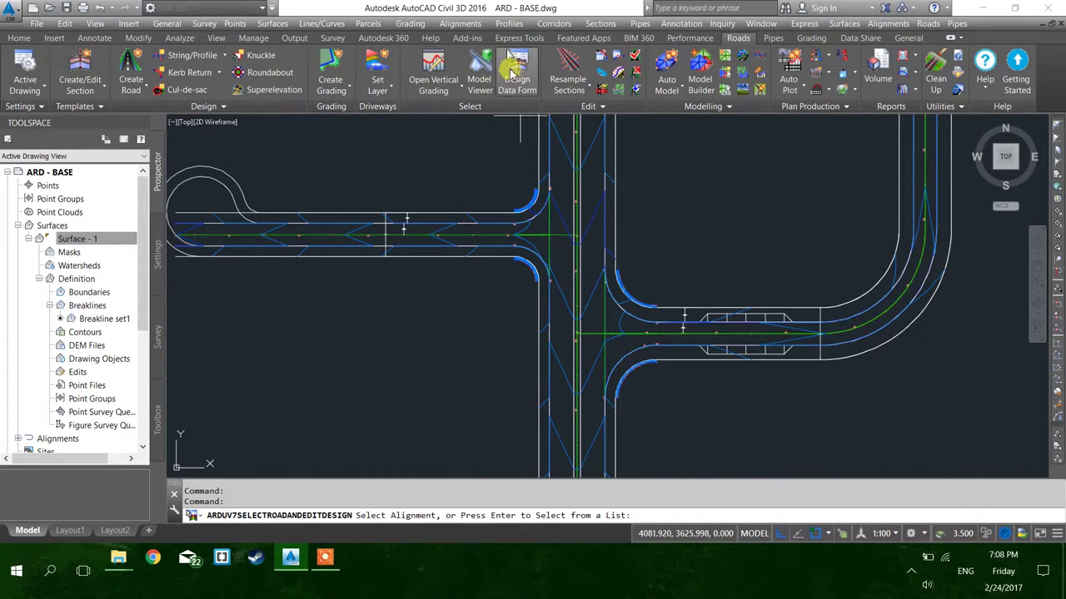
middle_drag(536, 145, 547, 233)
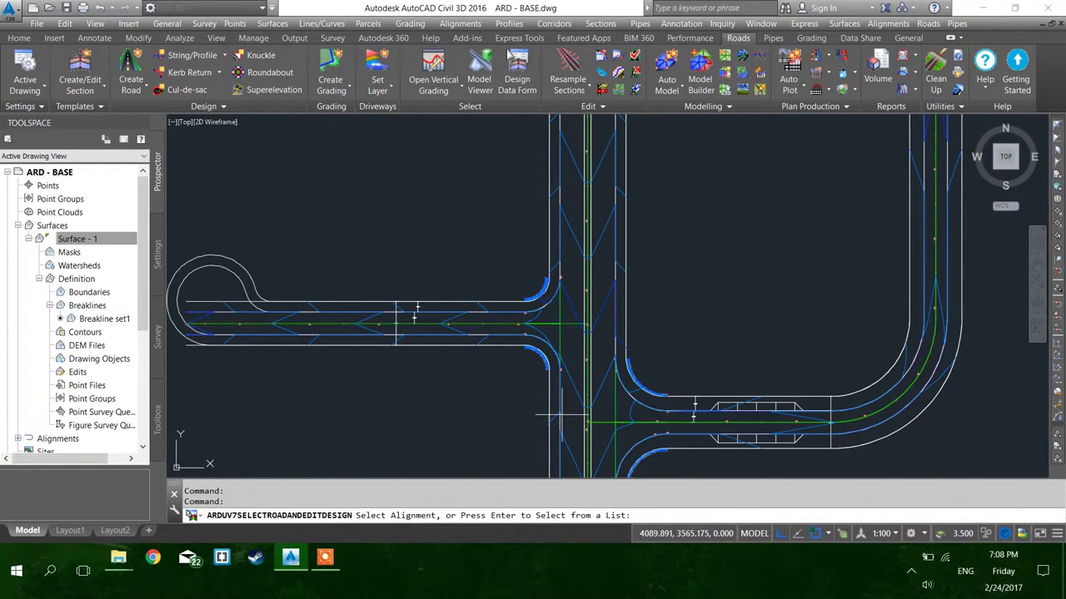
scroll(553, 298, up, 2)
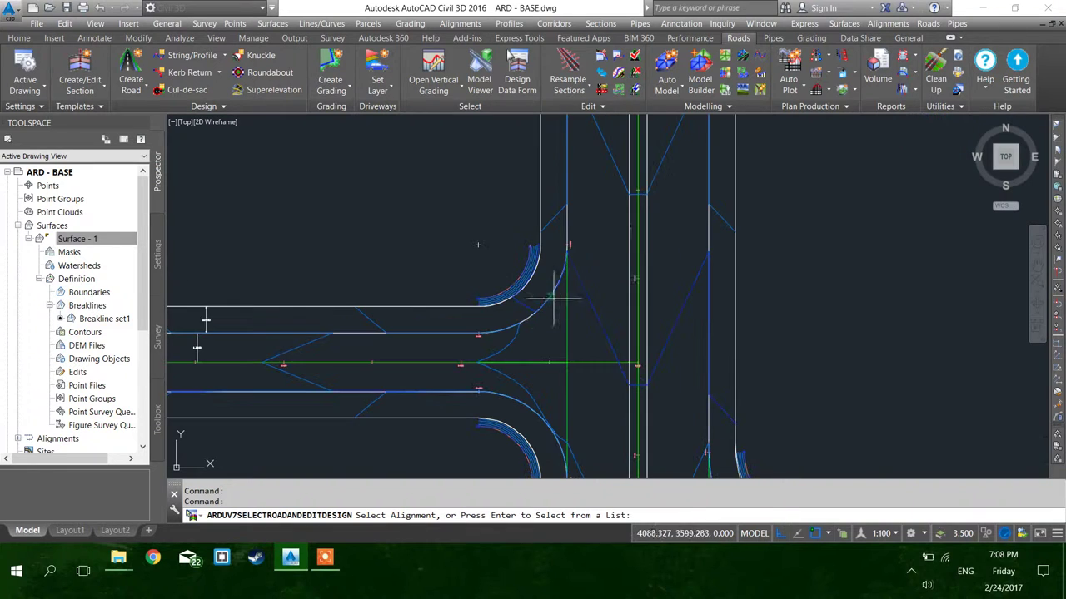
click(542, 302)
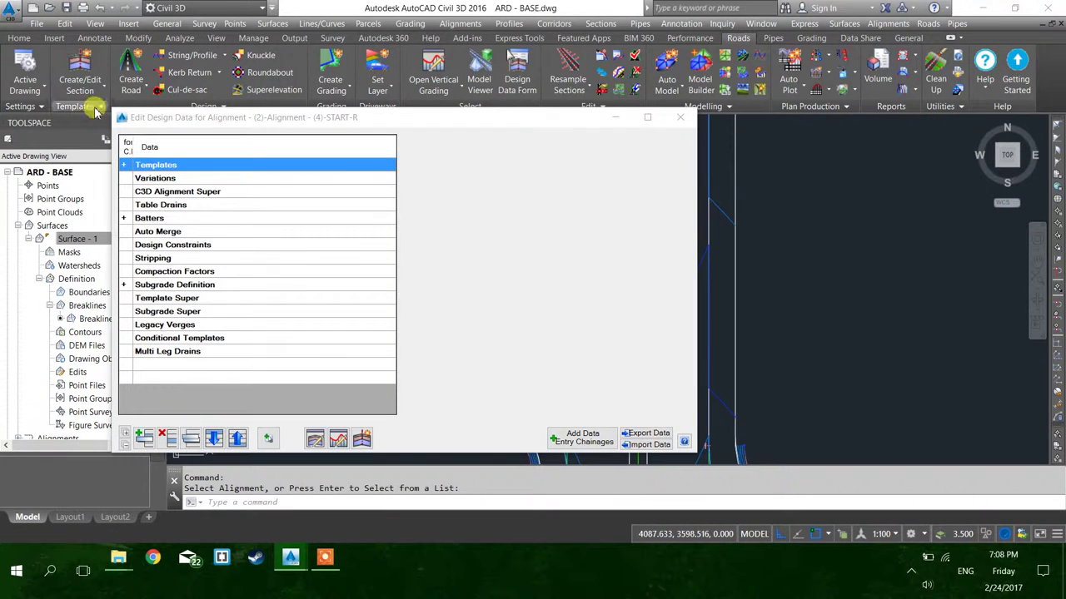
Review the Auto template entry and delete the slope batter entry from the upper kerb return's design data, closing the form.
double_click(131, 164)
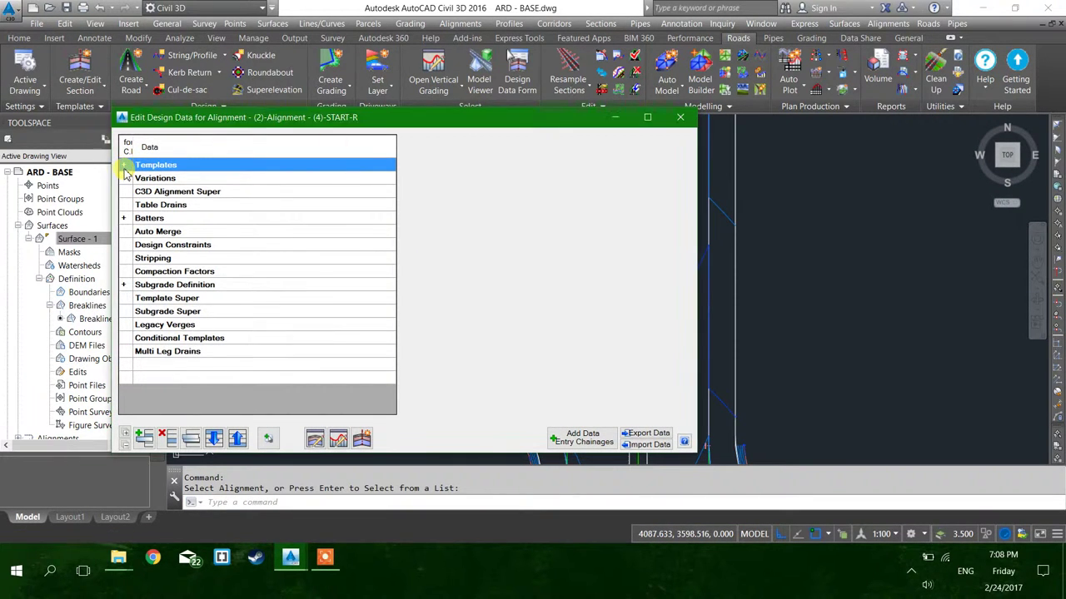
click(225, 178)
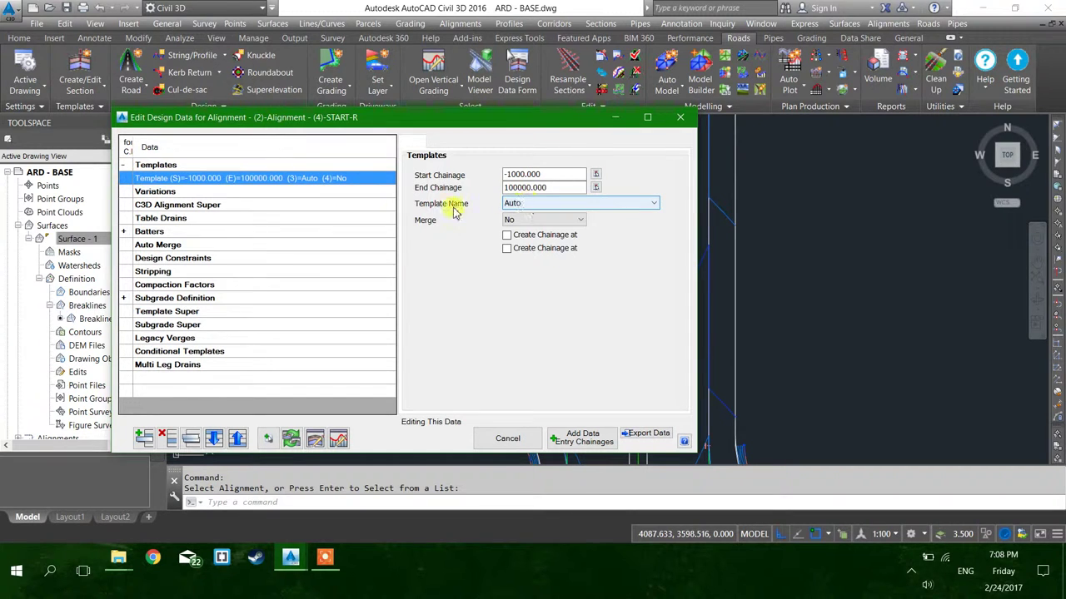
double_click(145, 232)
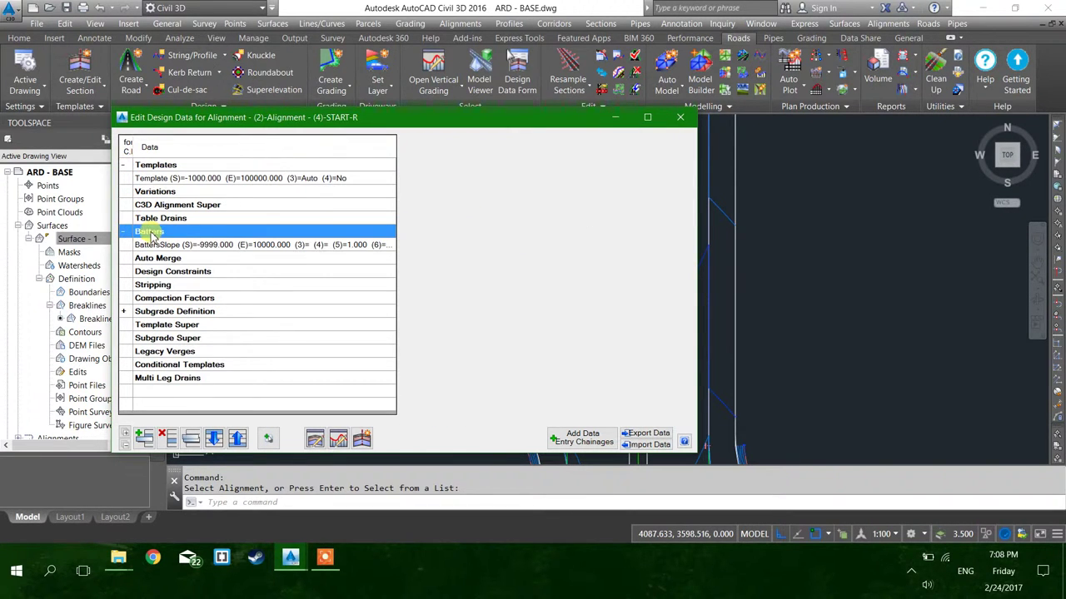
click(168, 245)
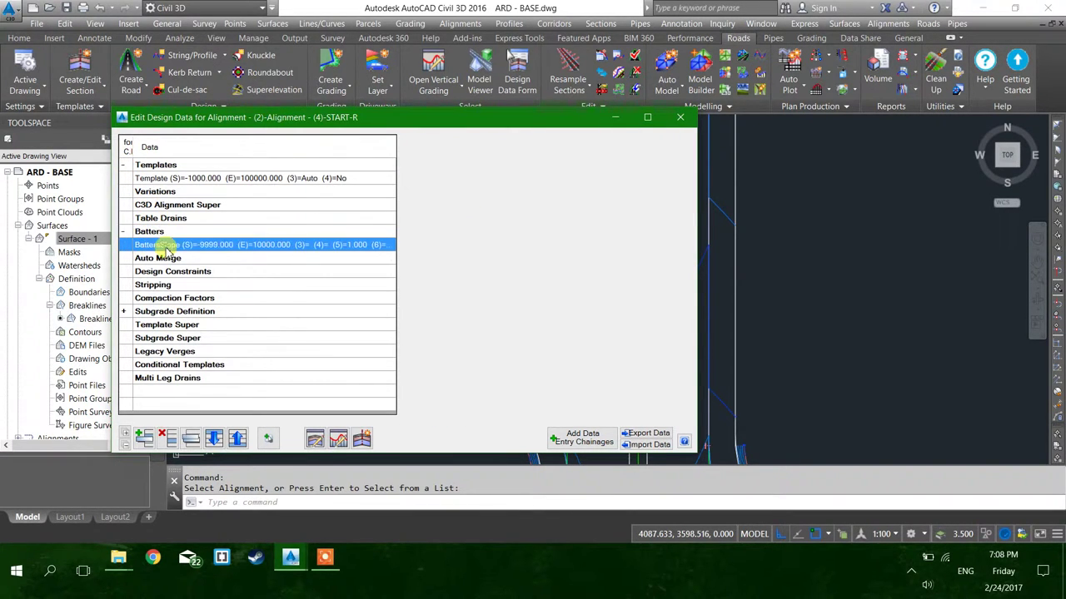
double_click(226, 247)
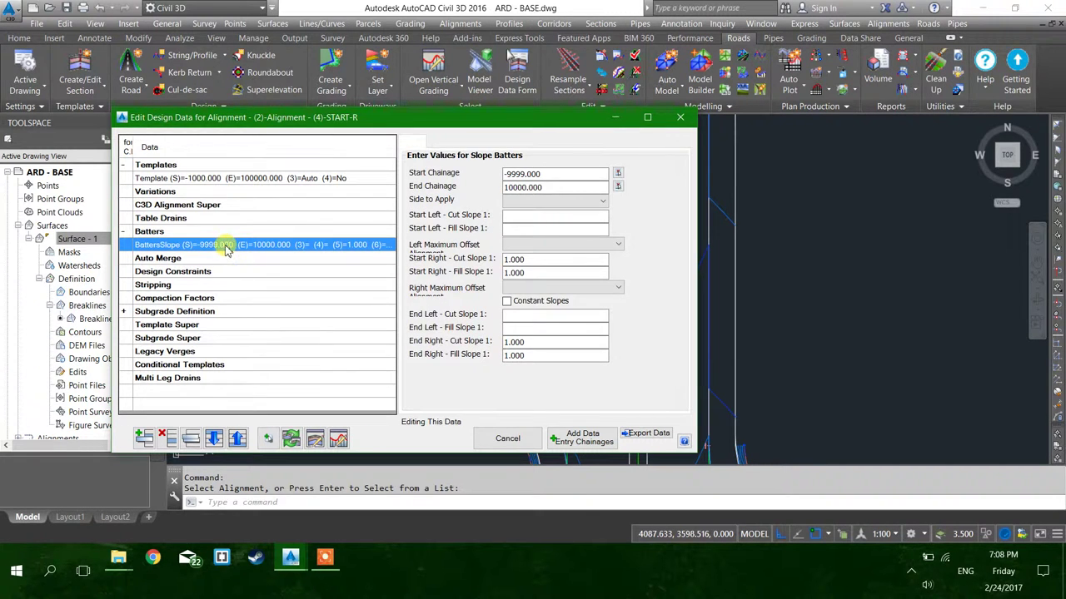
click(173, 439)
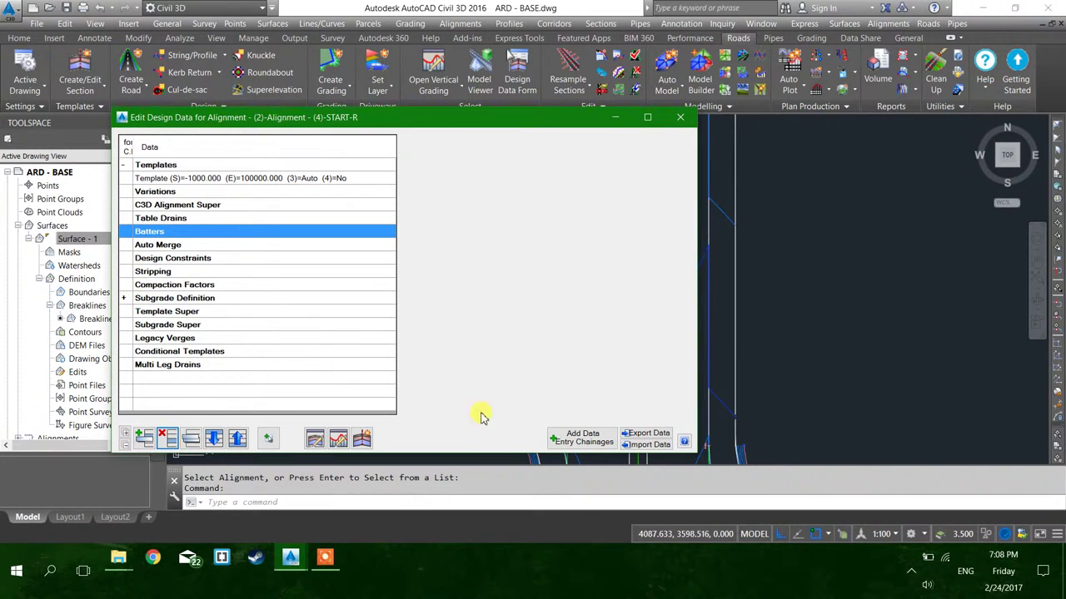
click(680, 117)
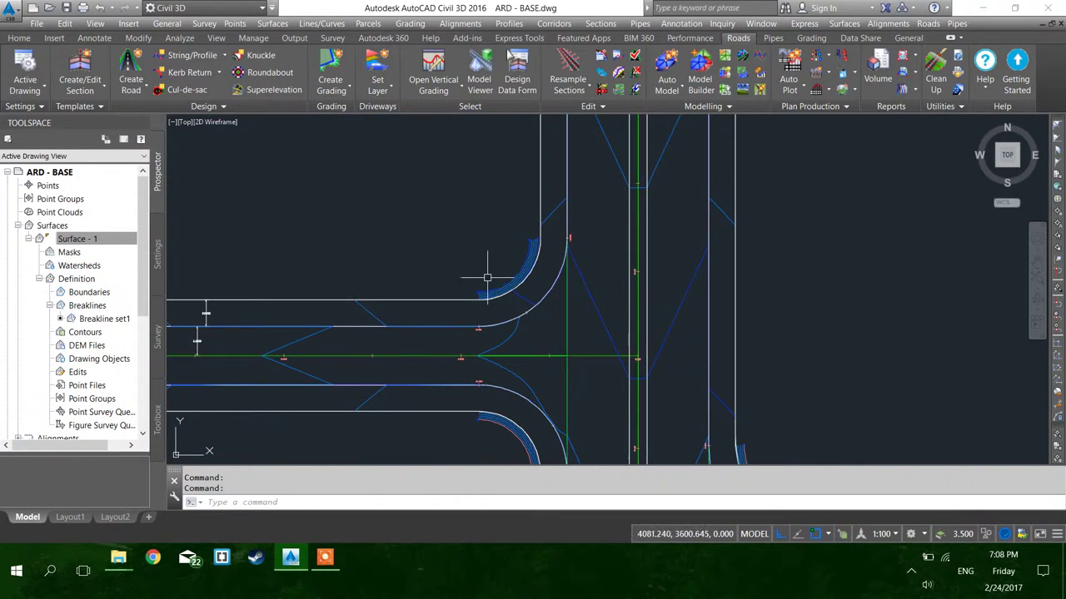
Regenerate the drawing and inspect the existing model and batter lines at the cul-de-sac road's upper kerb return.
text(rea)
key(Return)
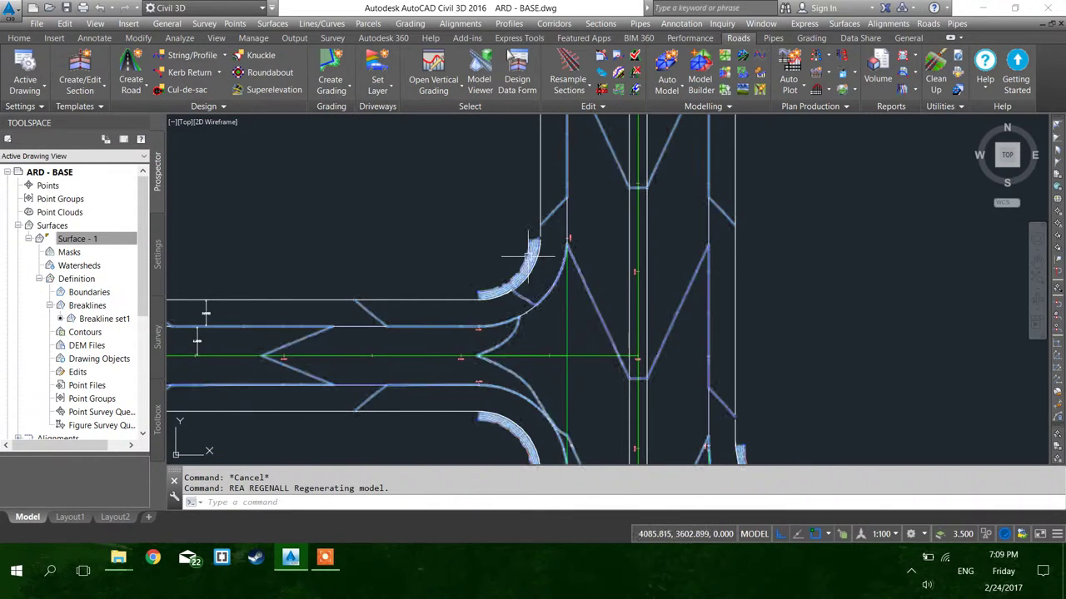
scroll(530, 268, up, 2)
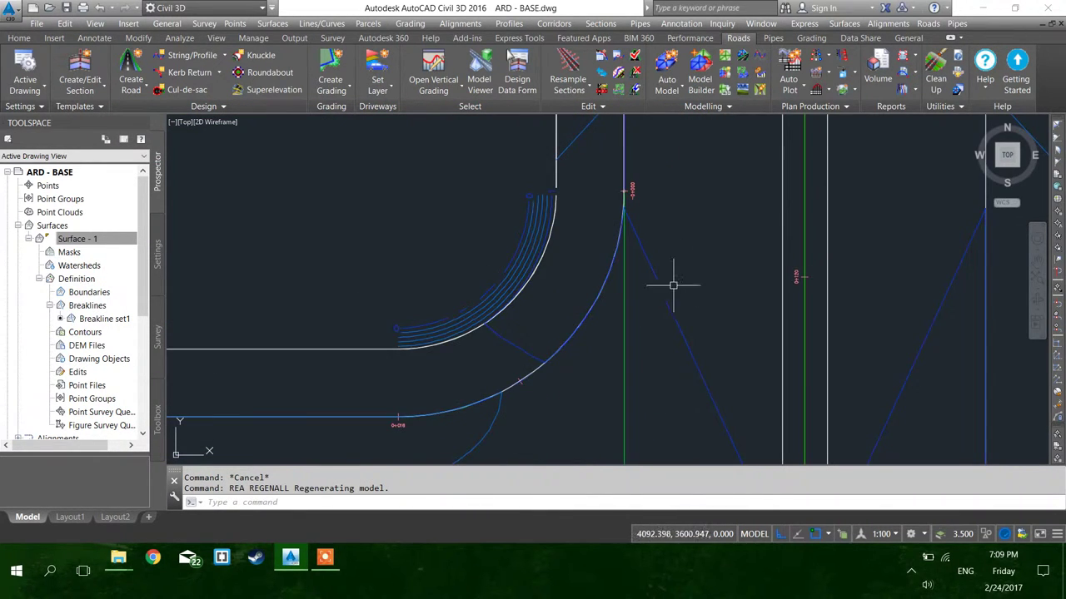
click(507, 261)
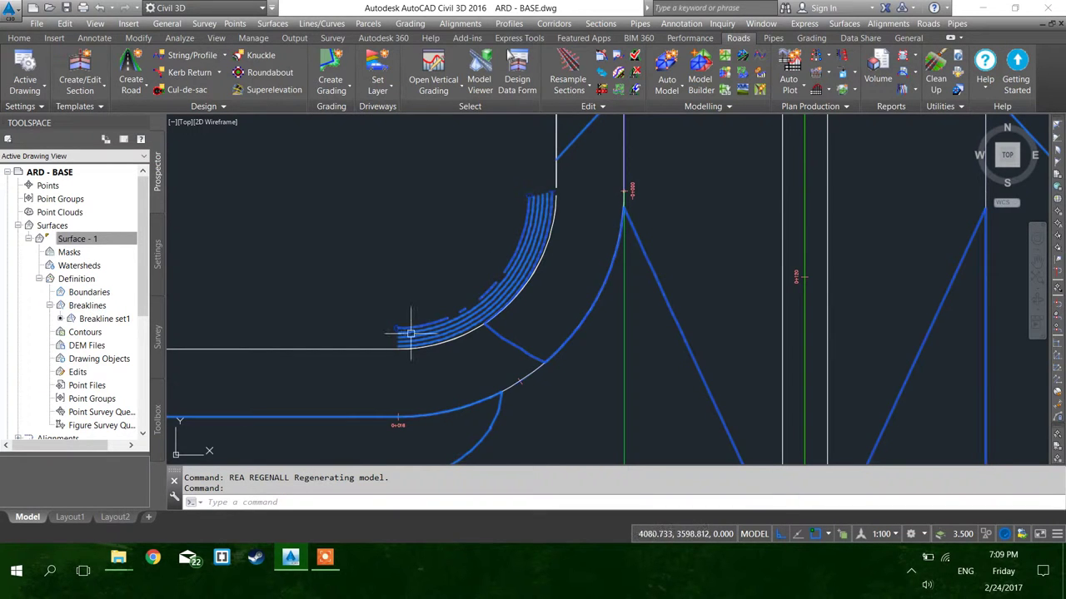
scroll(436, 147, down, 4)
key(Escape)
key(Escape)
Delete the slope batter entry from the design data of the cul-de-sac road's lower kerb return.
click(512, 79)
click(496, 280)
click(123, 218)
click(216, 231)
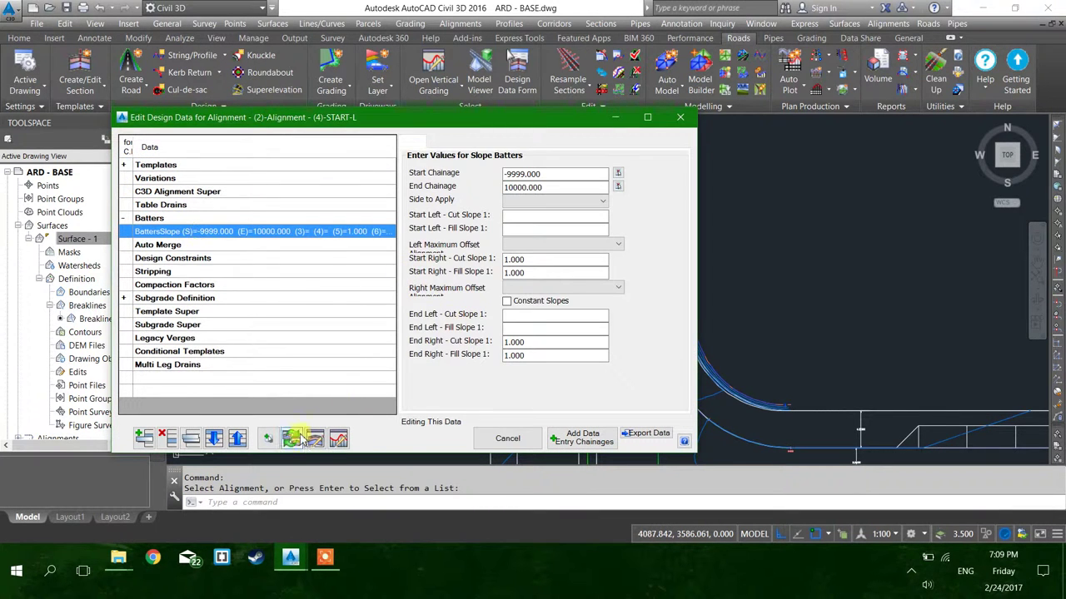
click(169, 442)
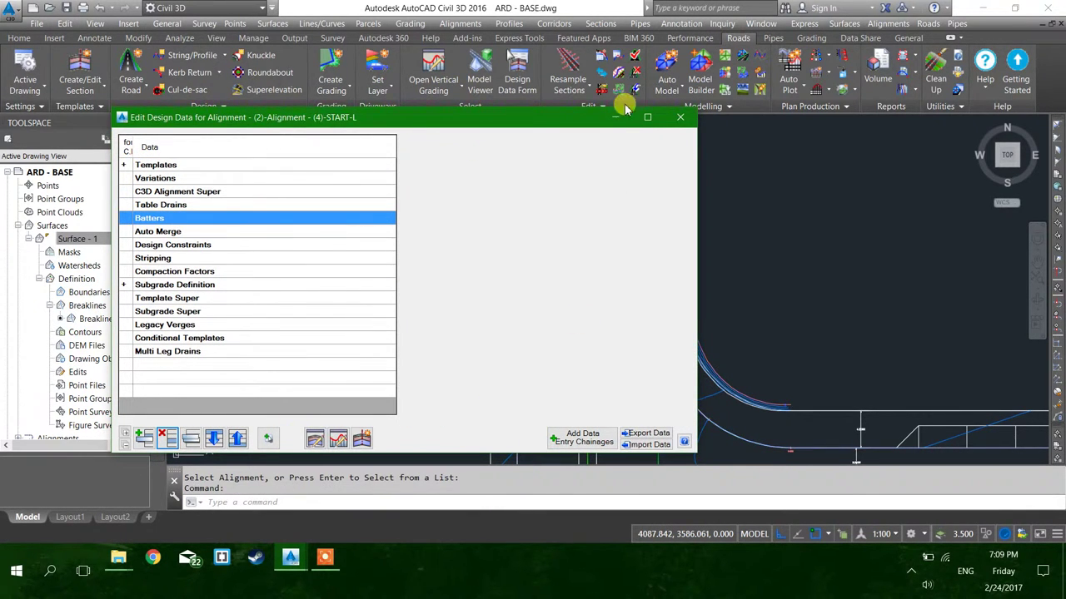
click(679, 119)
Delete the slope batter entry from the design data of the upper kerb return where the curved side road meets the main road.
scroll(555, 230, up, 5)
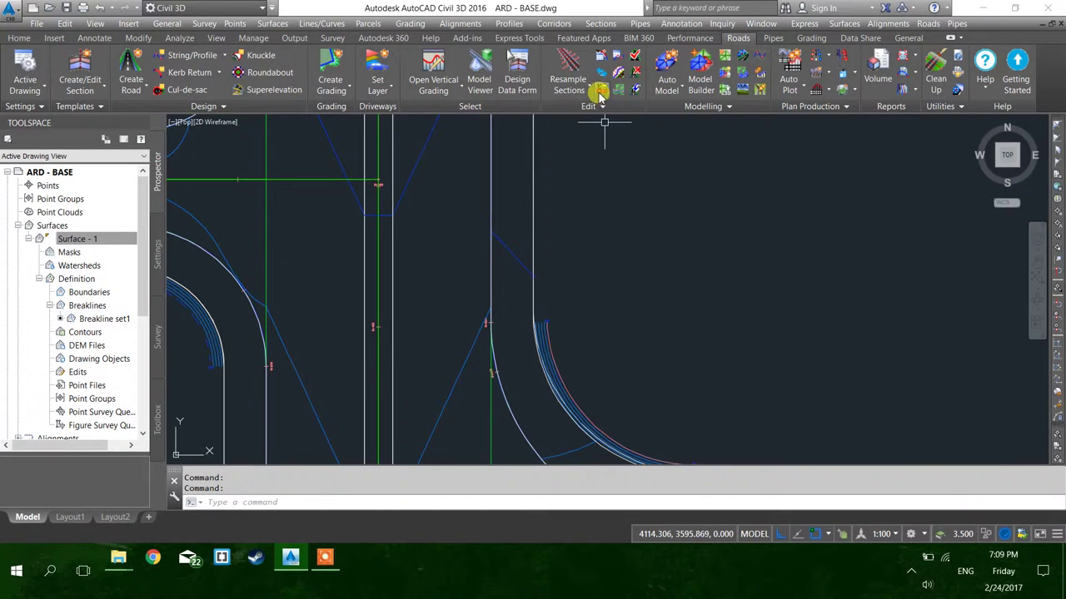
click(537, 82)
click(518, 430)
click(128, 211)
click(128, 218)
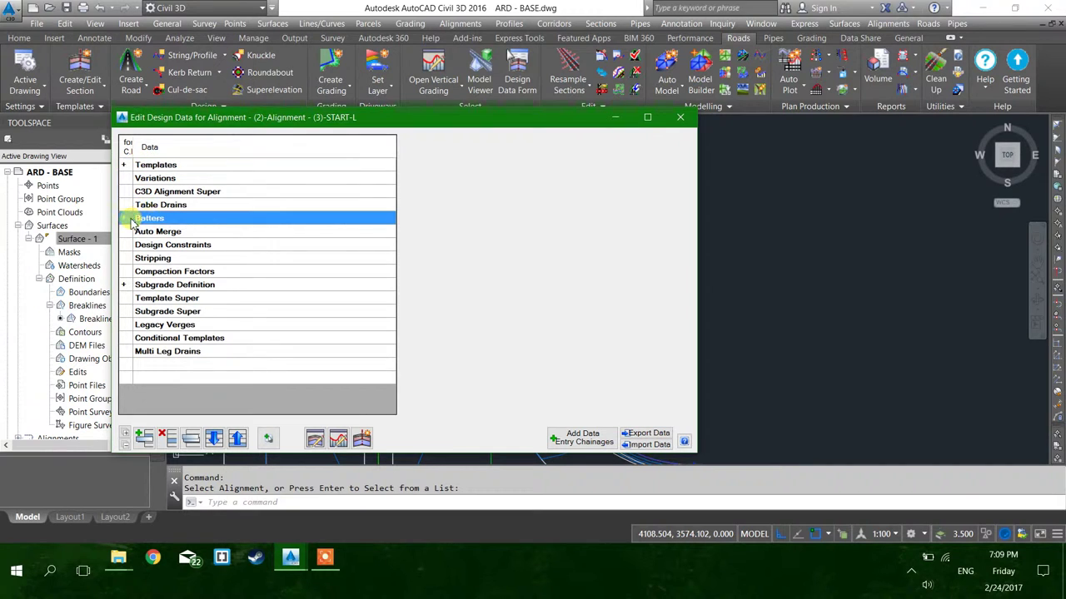
click(198, 232)
click(190, 436)
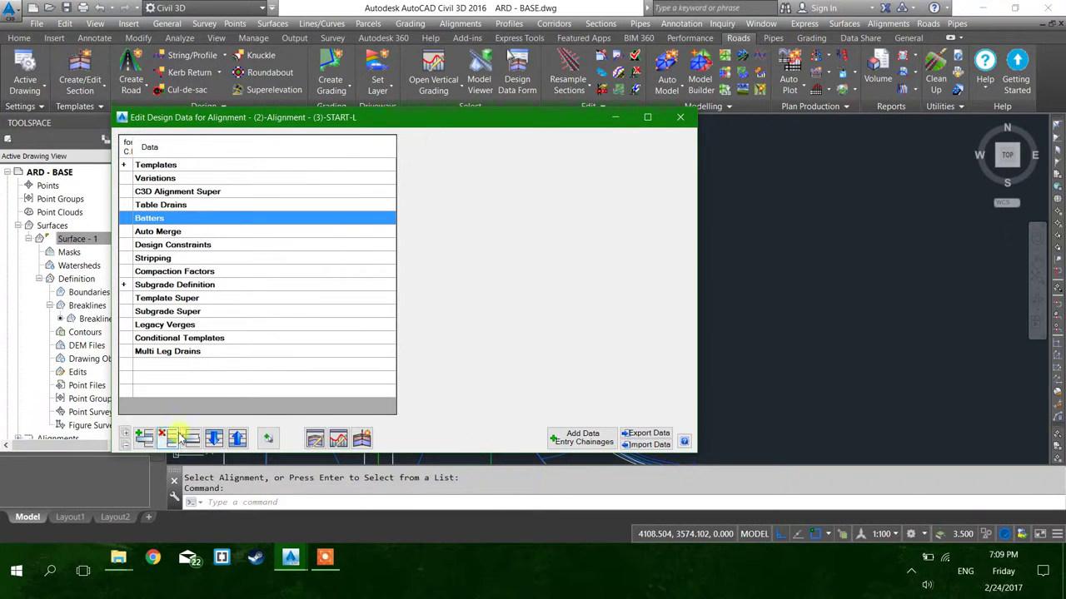
click(678, 120)
Delete the slope batter entry from the design data of the curved side road's lower kerb return.
scroll(688, 311, up, 4)
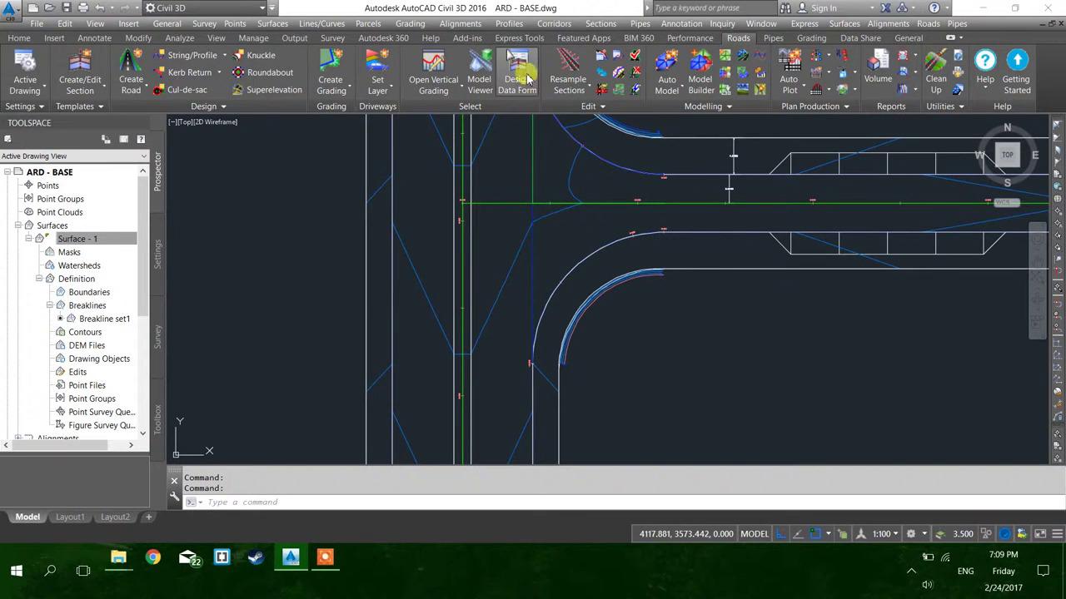
click(517, 71)
click(594, 259)
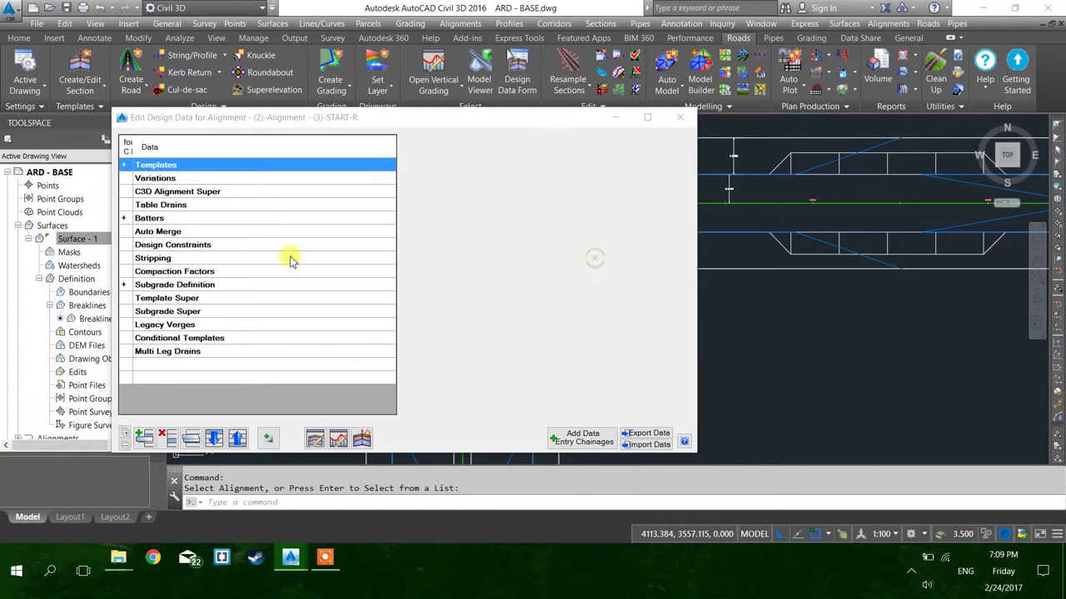
click(123, 218)
click(177, 232)
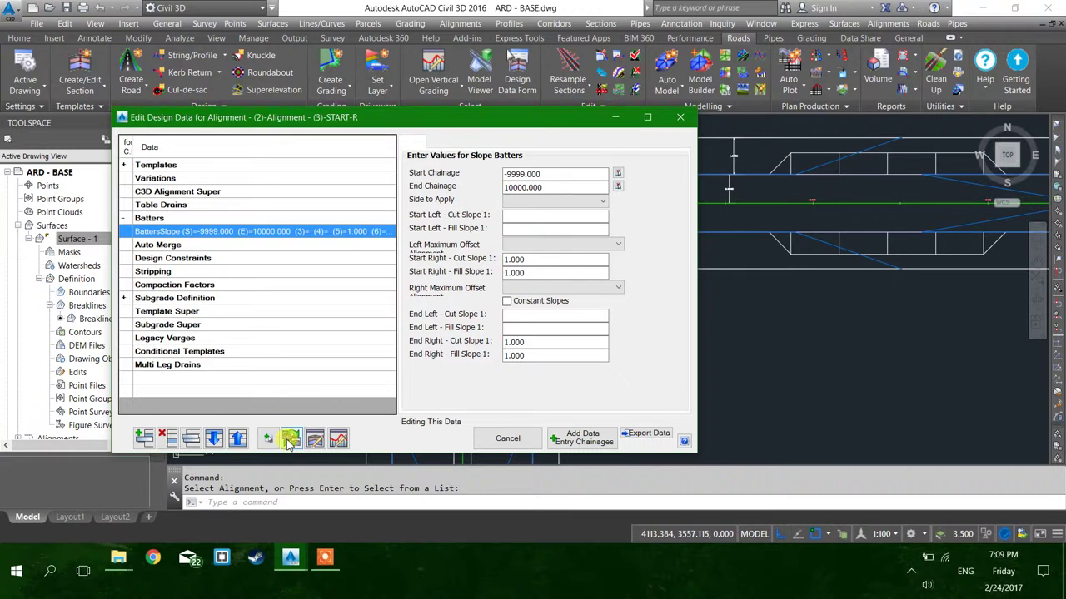
click(155, 443)
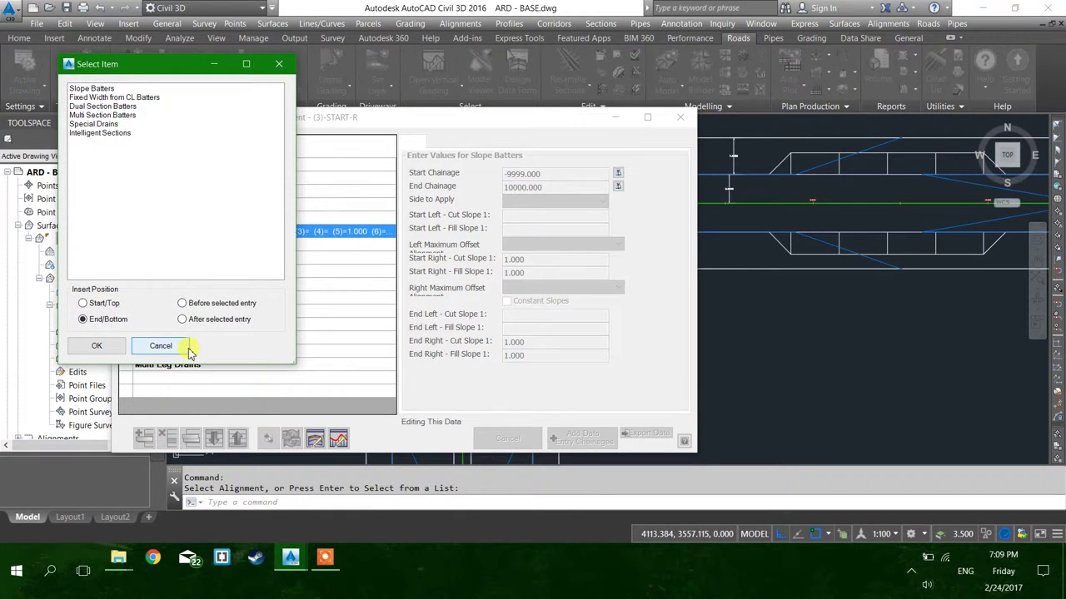
click(171, 347)
click(171, 438)
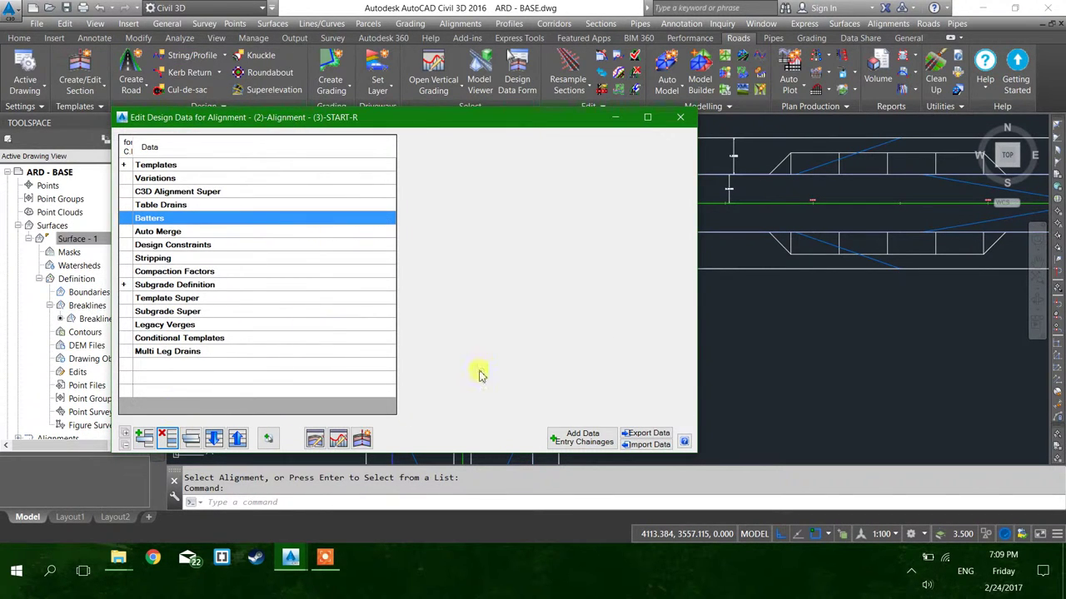
click(679, 118)
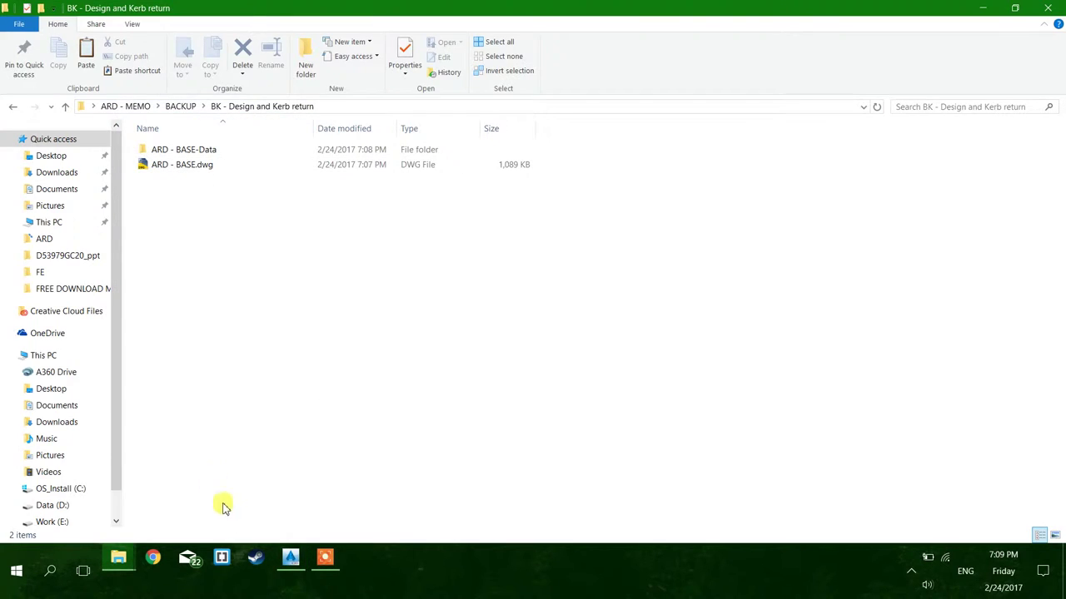
Switch back to AutoCAD Civil 3D and erase the existing auto model from the roads.
click(289, 557)
scroll(533, 344, up, 3)
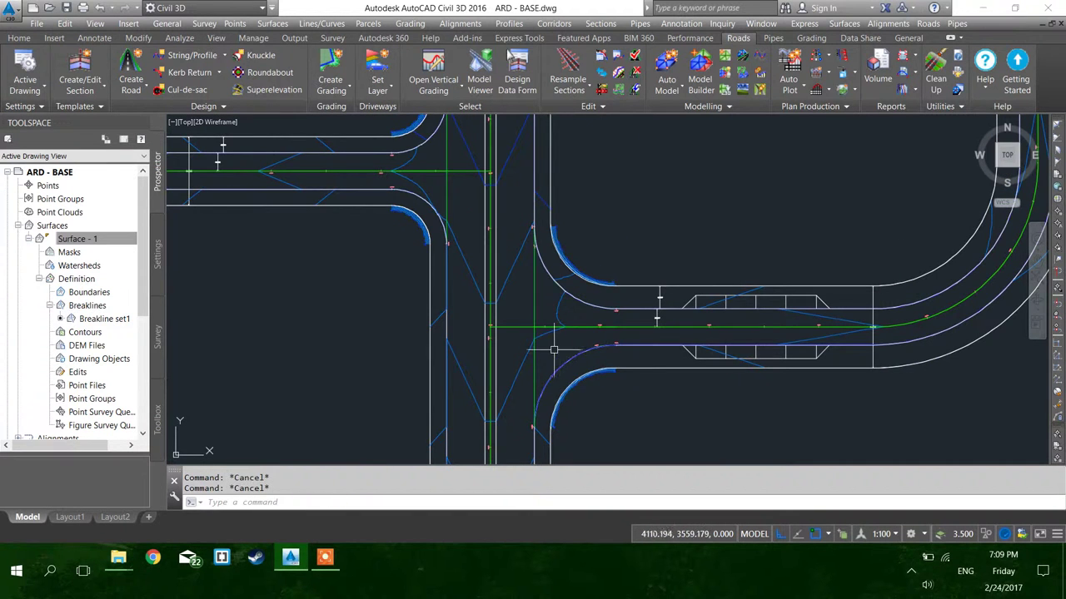
scroll(476, 298, down, 2)
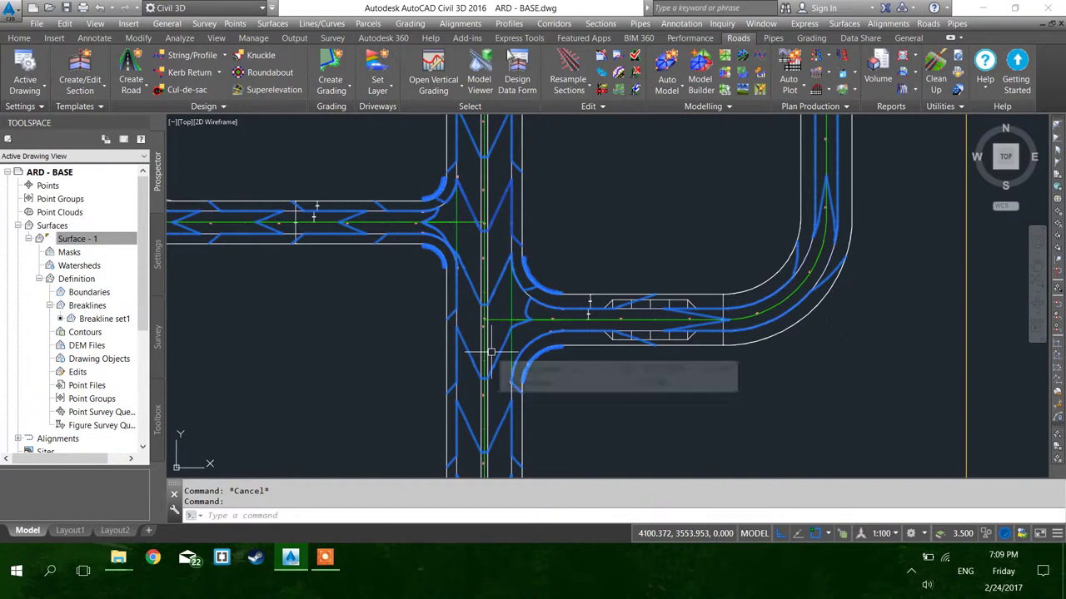
key(Return)
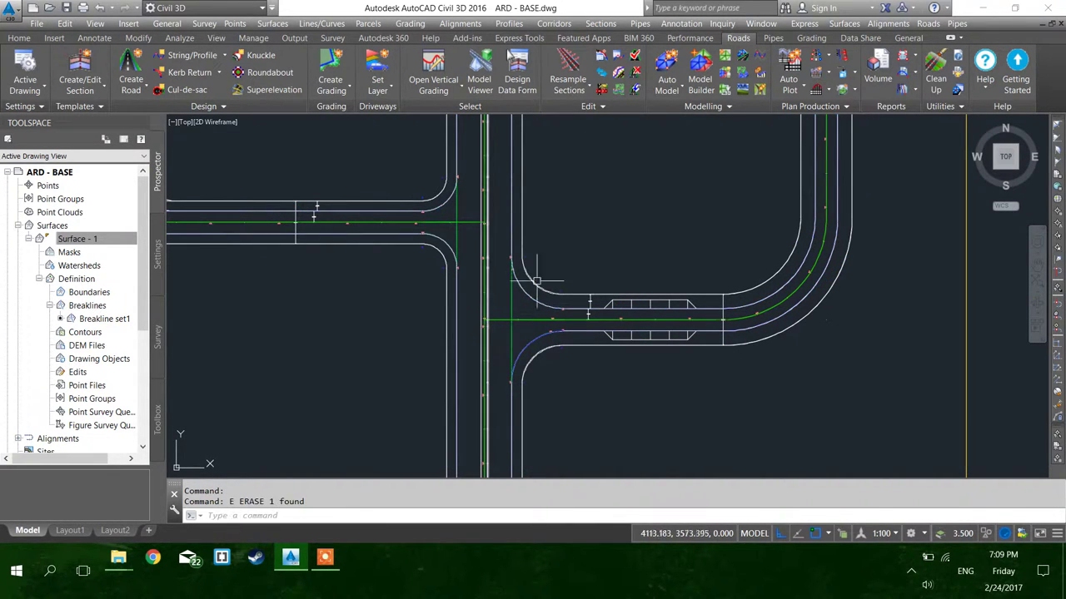
key(Escape)
key(Escape)
Run Auto Model again to rebuild the road model from the edited kerb return data.
click(680, 86)
click(680, 87)
click(683, 106)
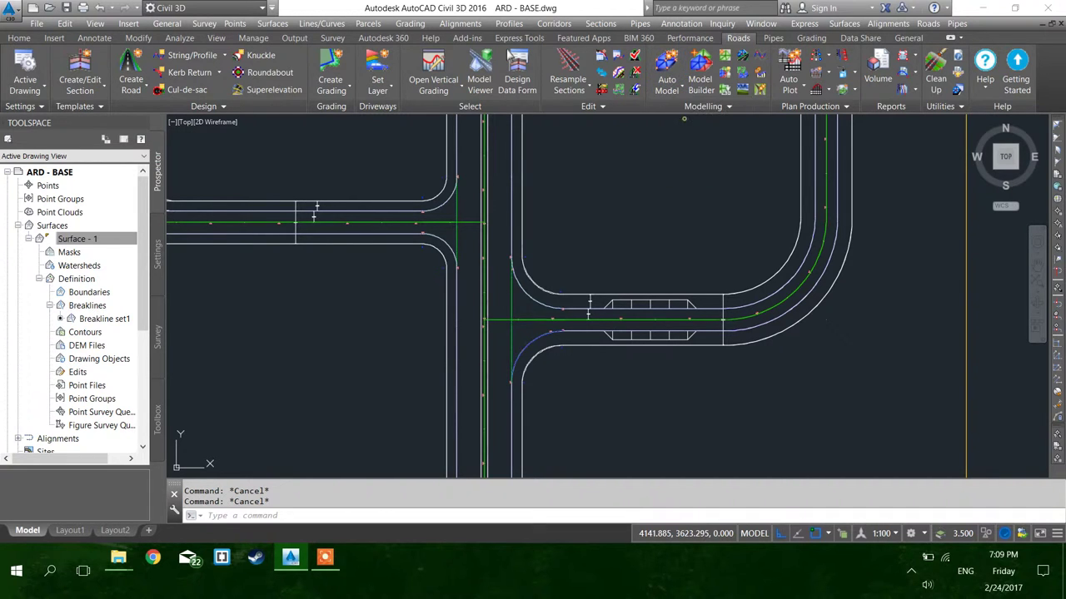
Examine the rebuilt model lines at the kerb returns of both intersections and along all the roads.
scroll(453, 183, up, 4)
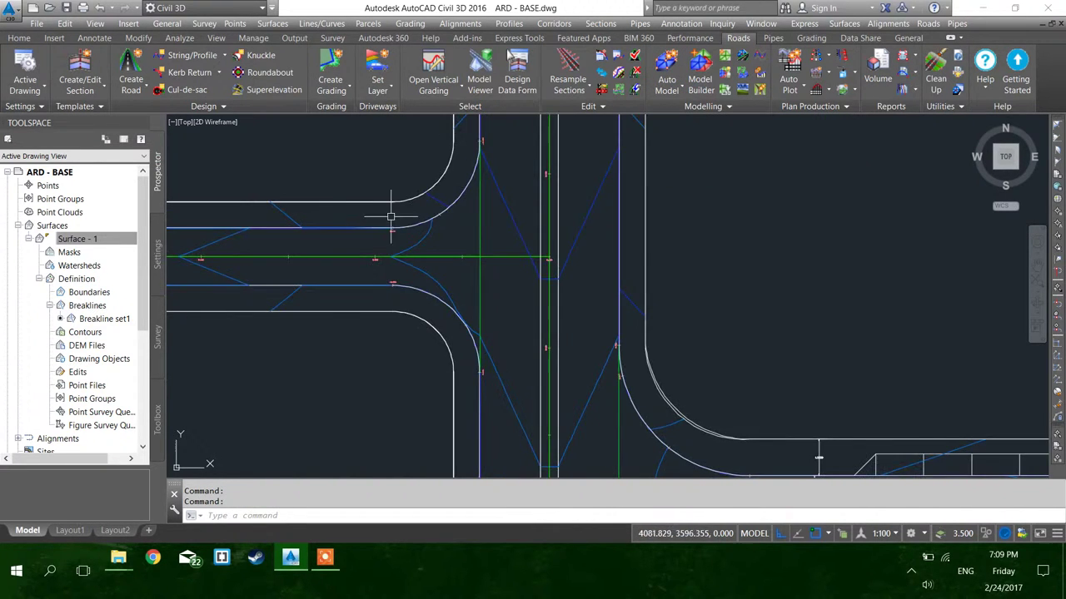
scroll(390, 216, down, 4)
scroll(509, 271, up, 3)
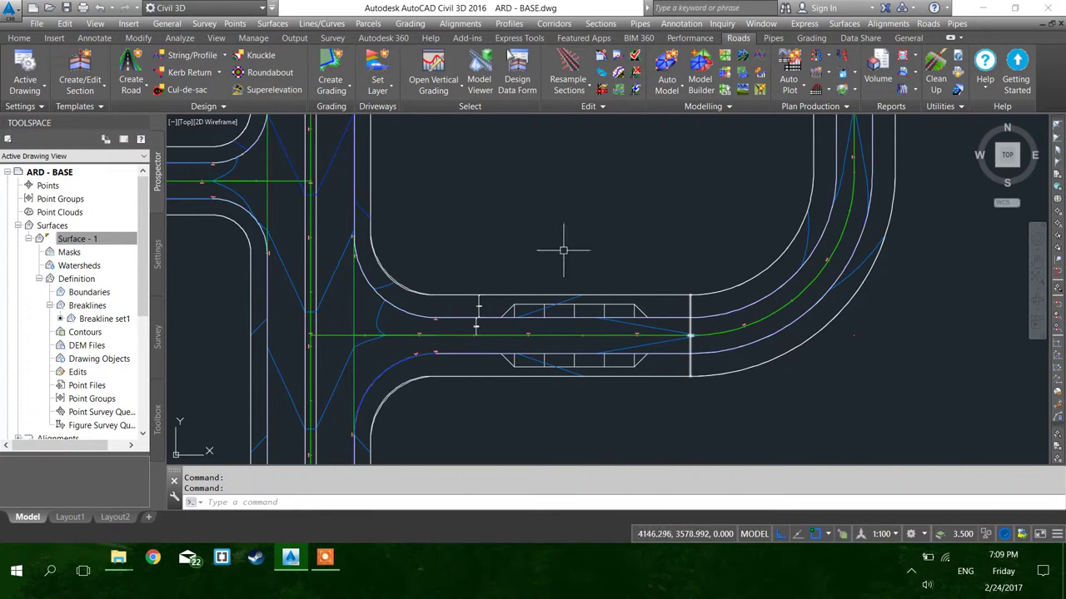
mouse_move(563, 309)
middle_down()
mouse_move(666, 376)
mouse_move(671, 293)
mouse_move(634, 303)
middle_up()
scroll(671, 293, down, 1)
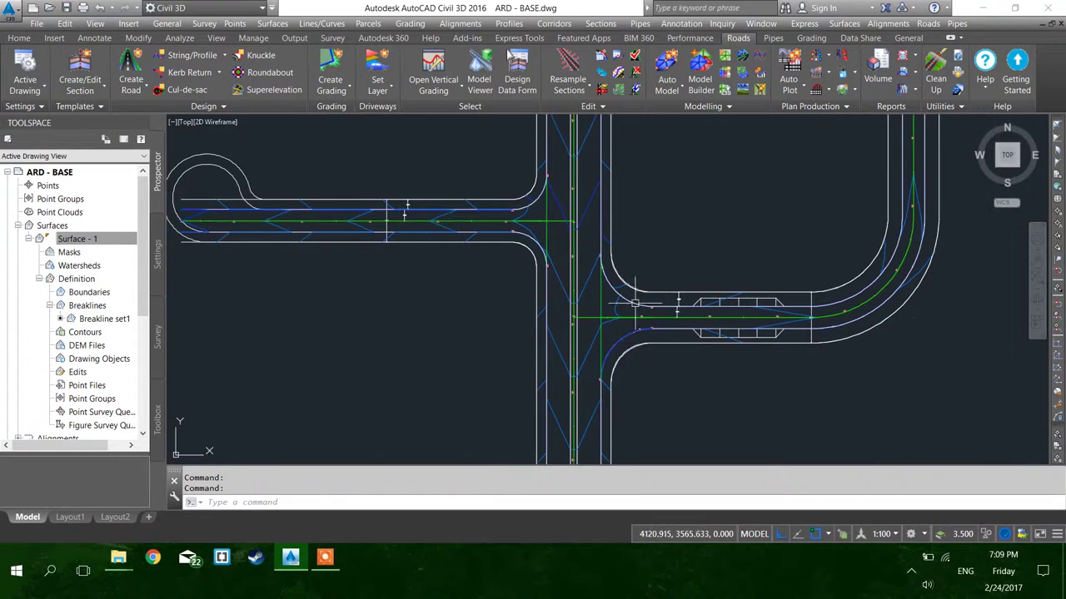
scroll(408, 294, down, 1)
scroll(530, 370, down, 1)
mouse_move(515, 261)
middle_down()
mouse_move(530, 371)
mouse_move(539, 273)
middle_up()
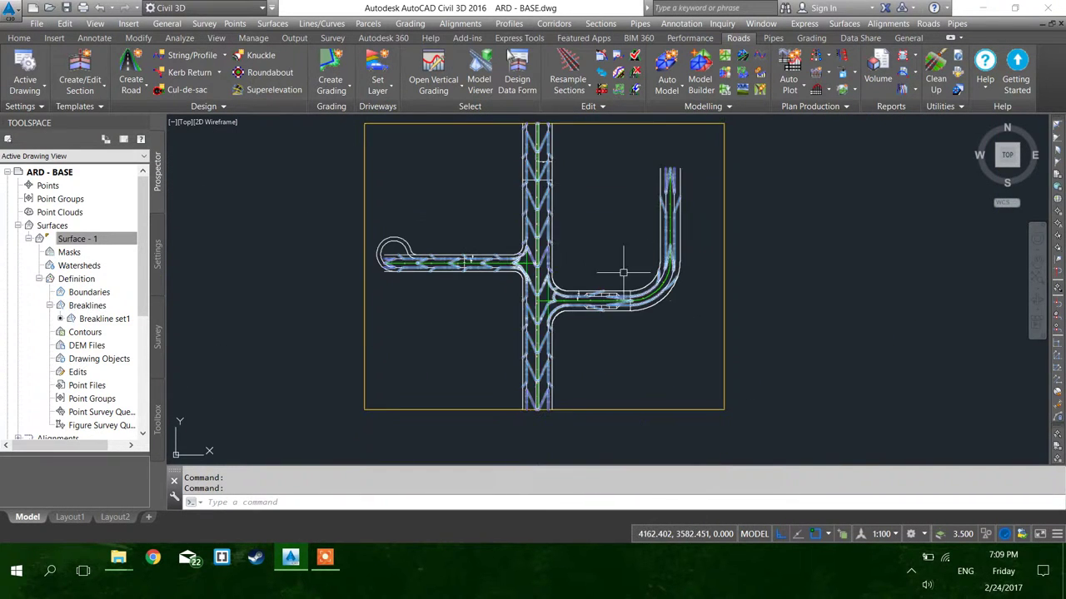
scroll(545, 225, up, 2)
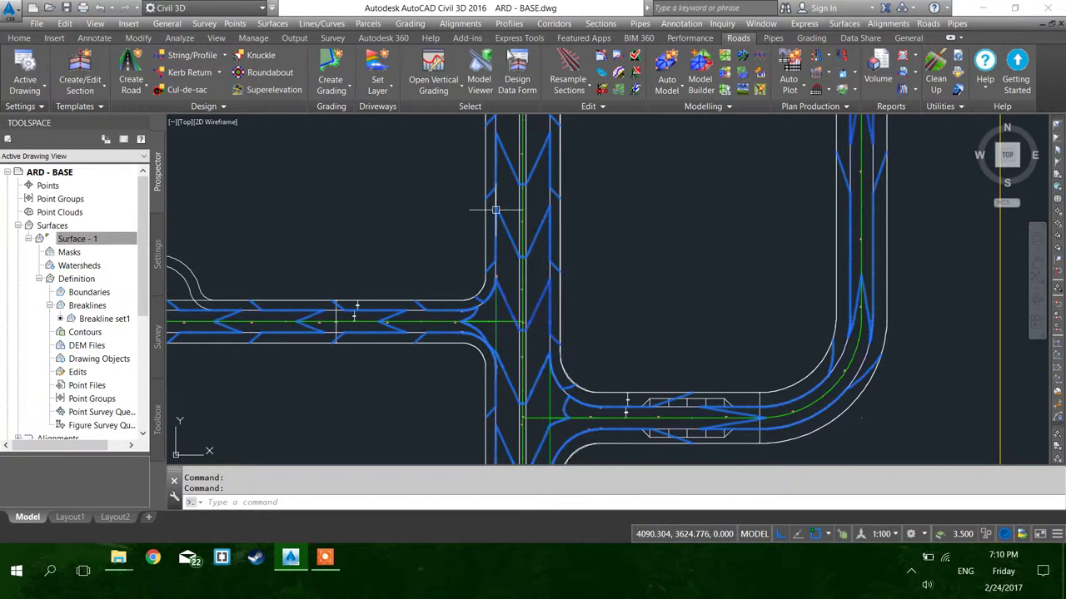
scroll(581, 205, down, 2)
Select the auto model and check which surfaces are listed in the drawing's Surfaces collection.
right_click(552, 195)
click(19, 227)
click(17, 226)
click(18, 226)
click(29, 239)
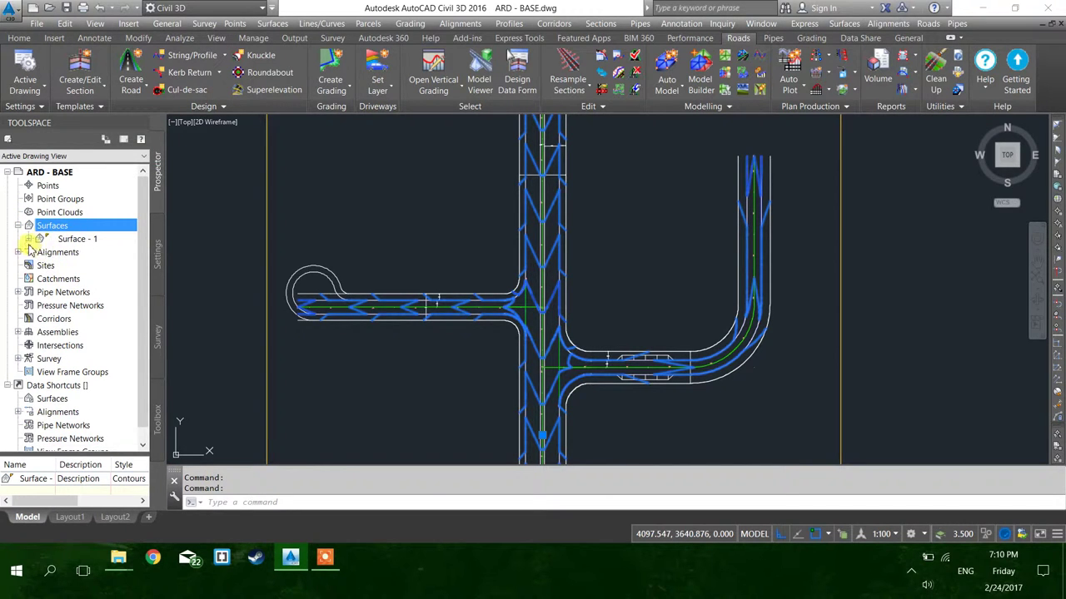
click(29, 240)
scroll(402, 289, down, 4)
click(29, 239)
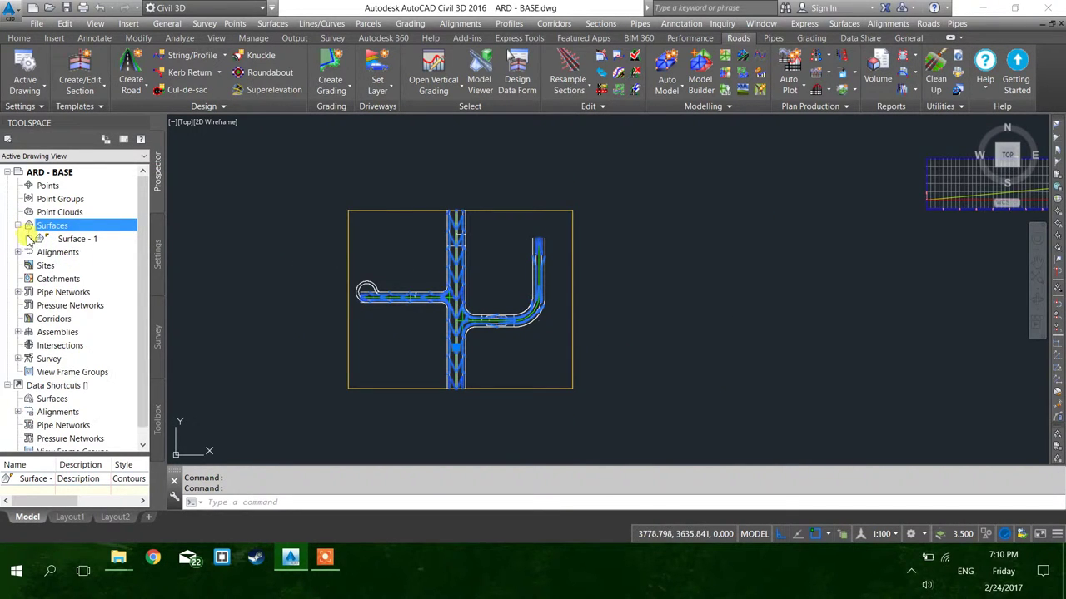
Select the rectangular border of Surface - 1 to compare it with the road model, and clear the selection.
key(Escape)
click(390, 207)
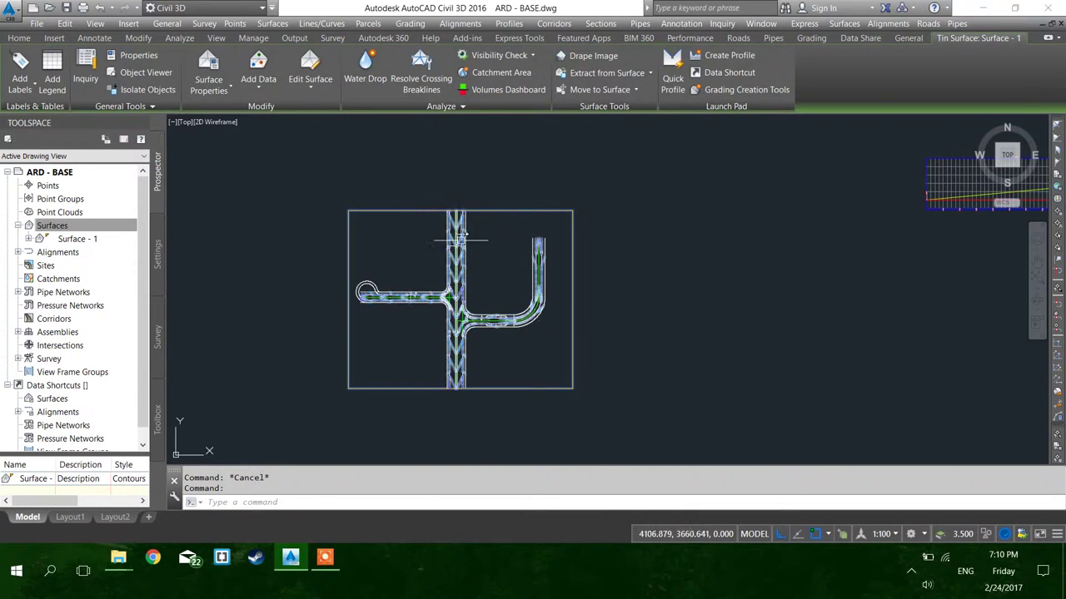
key(Escape)
scroll(459, 234, up, 2)
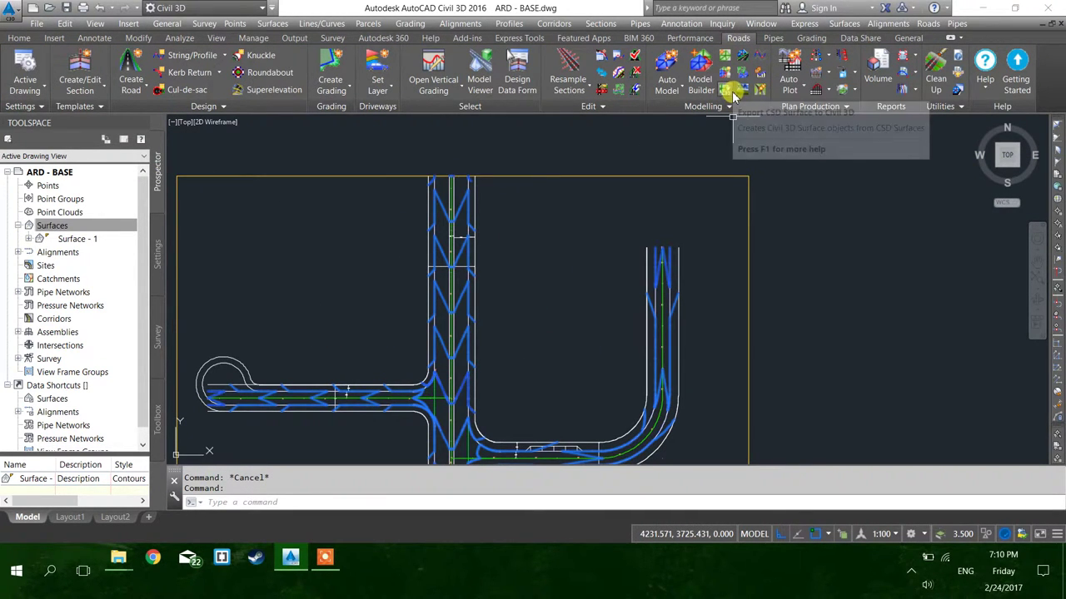
key(Escape)
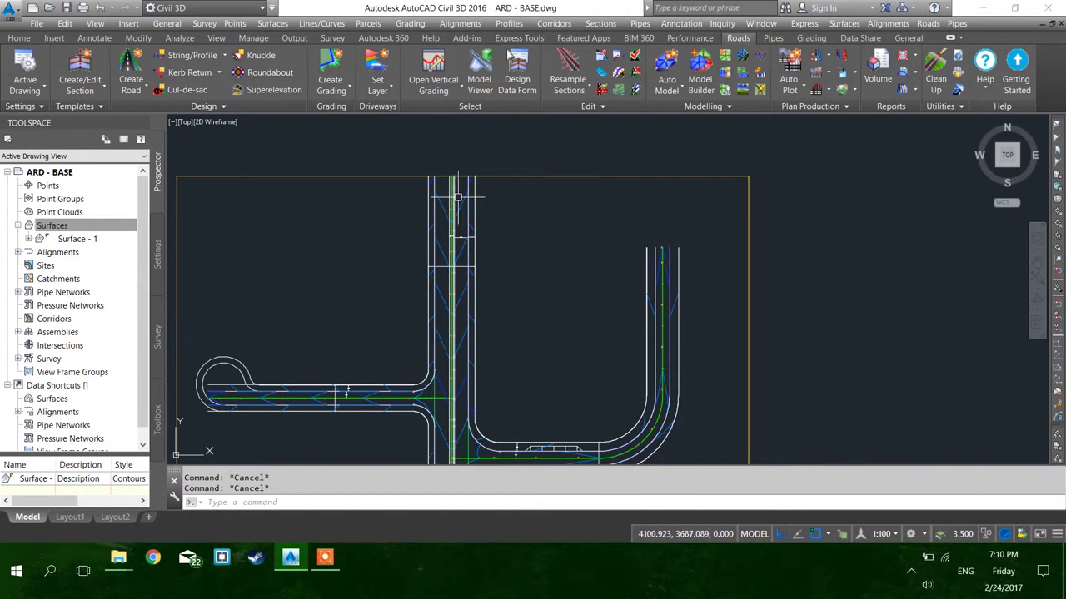
Create a Civil 3D surface from the auto model's TotalModel with both the outer and hide boundaries added.
click(459, 202)
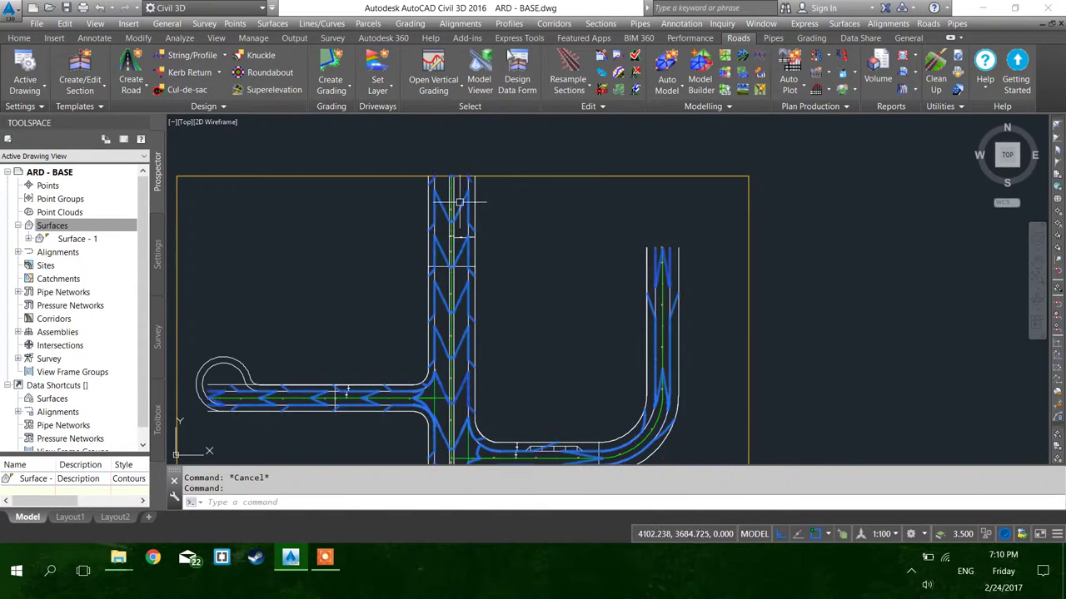
click(730, 89)
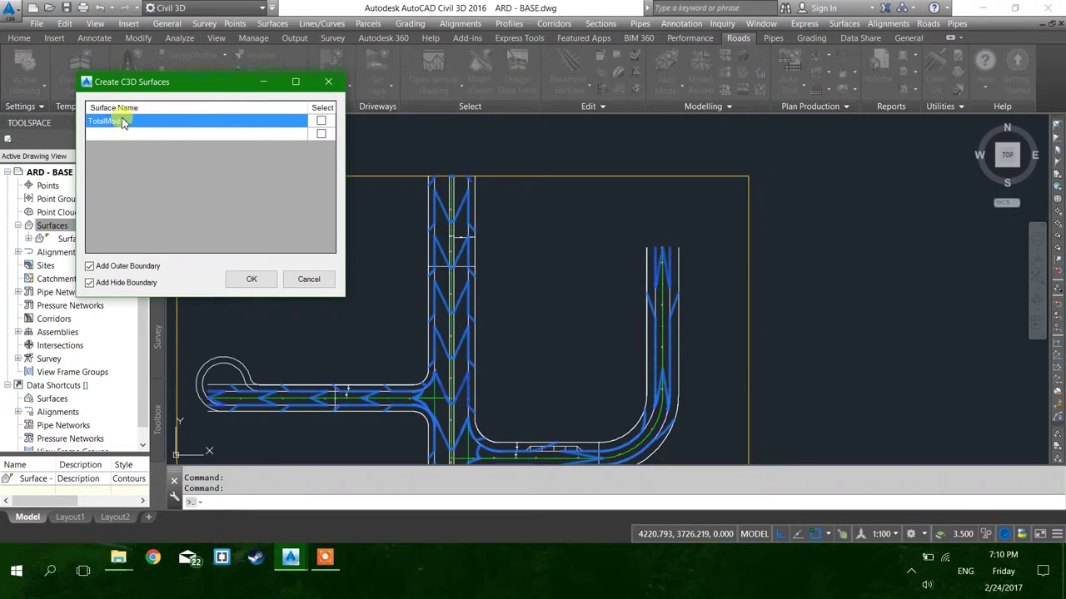
click(322, 121)
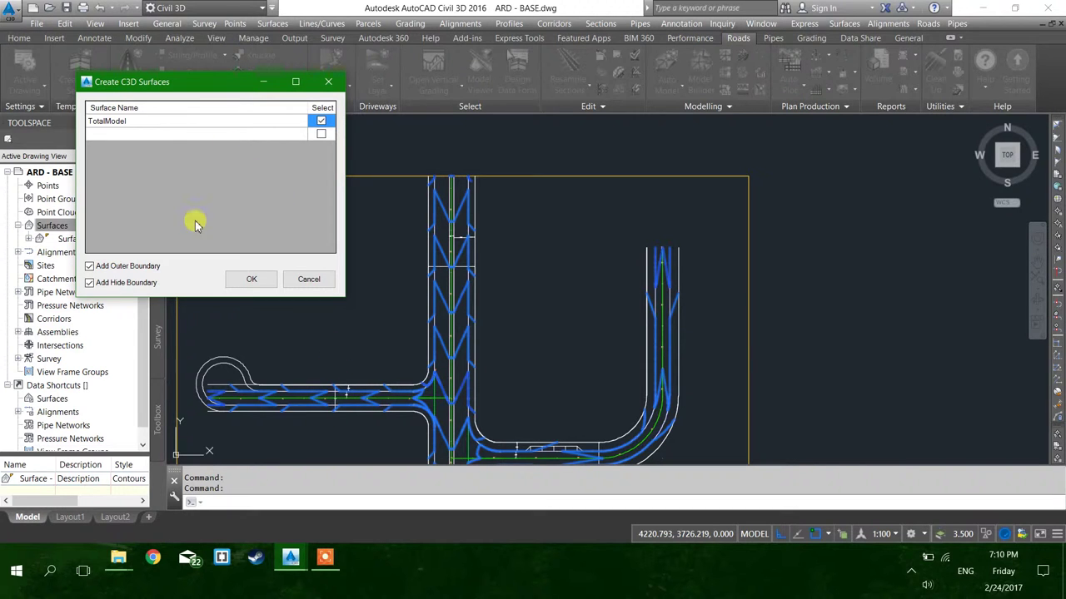
click(239, 279)
scroll(470, 231, up, 4)
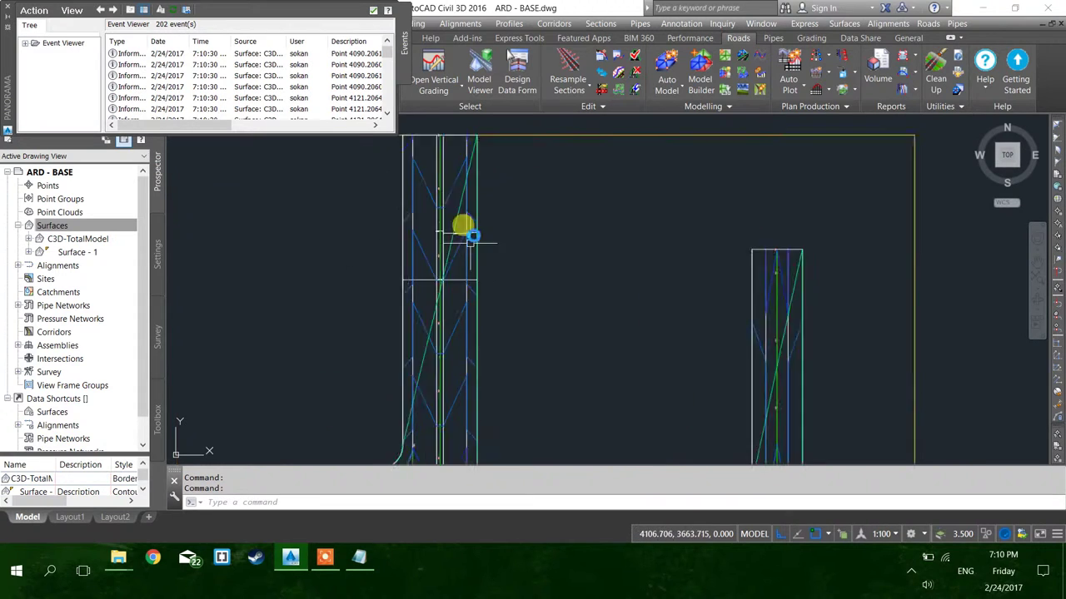
Examine the new surface's border along the main road, the intersections and the curved side road.
scroll(498, 230, down, 6)
middle_drag(514, 319, 523, 257)
scroll(499, 300, up, 4)
middle_drag(499, 300, 570, 459)
scroll(571, 347, down, 2)
middle_drag(566, 254, 567, 325)
scroll(586, 248, up, 4)
scroll(539, 266, down, 2)
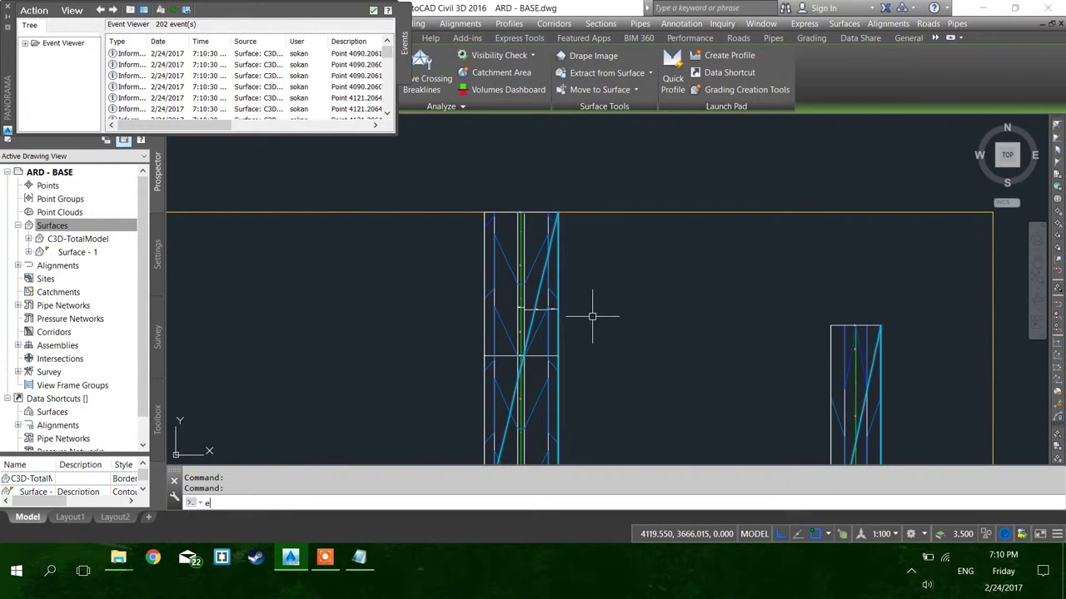
Erase the Civil 3D surface made from TotalModel and dismiss the event list.
text(e)
key(Return)
click(370, 10)
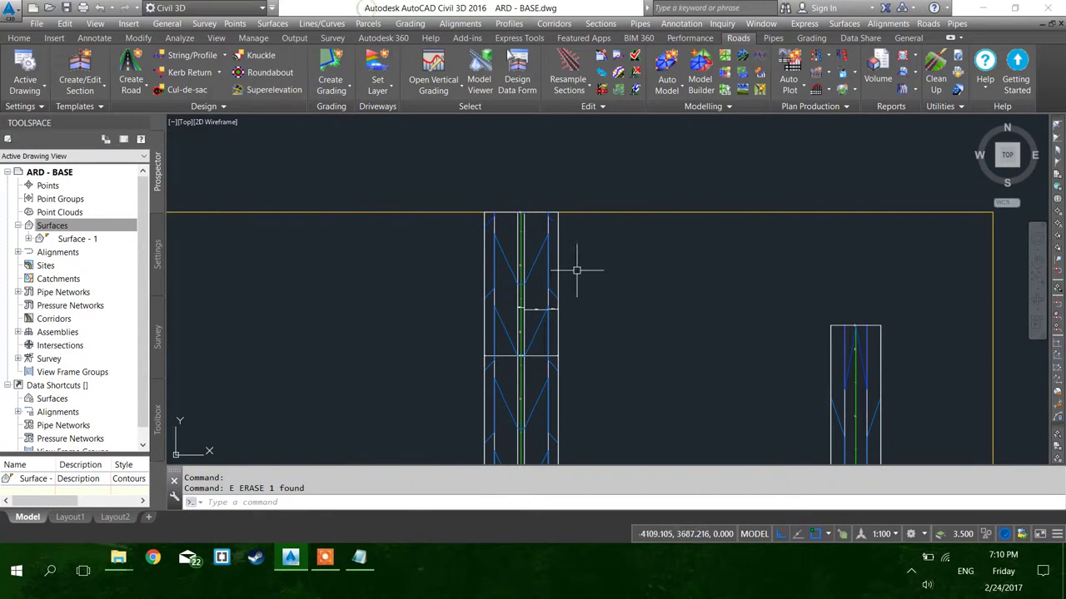
Create the Civil 3D surface from TotalModel again, this time without adding the outer and hide boundaries.
middle_drag(575, 269, 557, 190)
key(Escape)
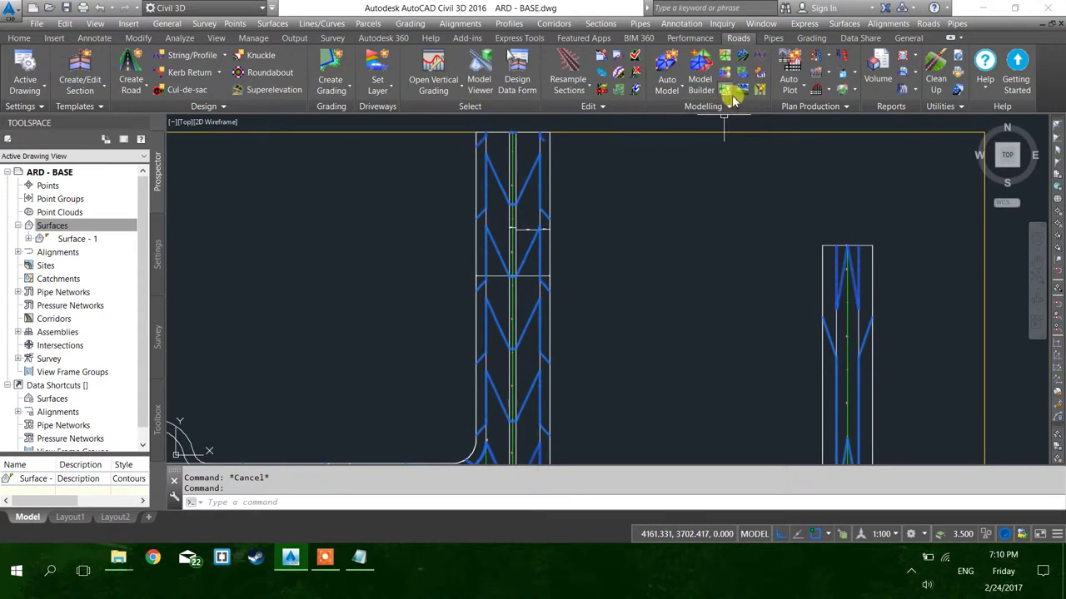
click(725, 92)
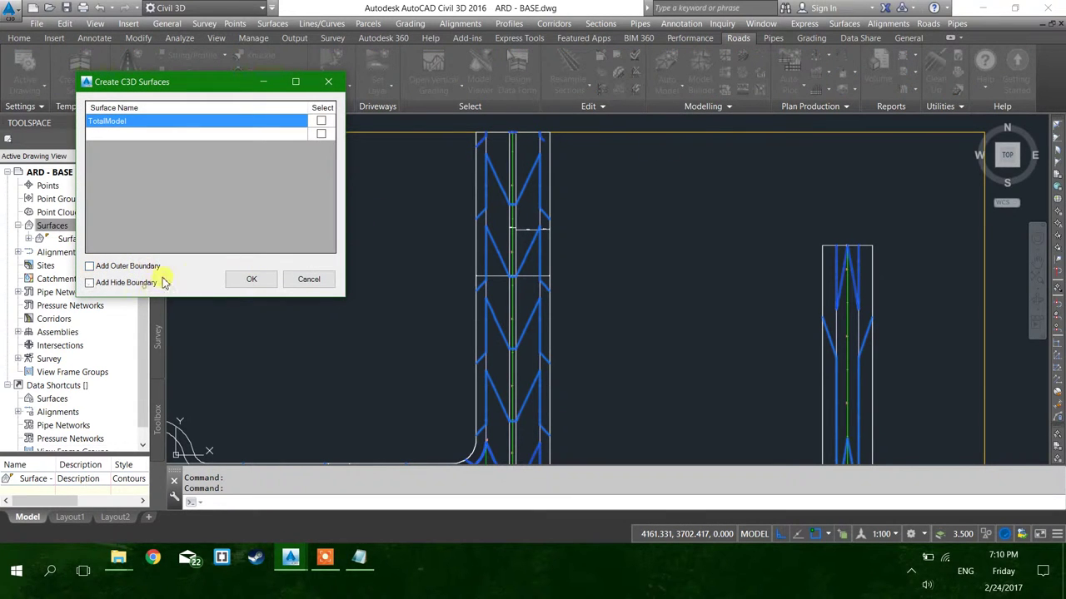
click(321, 119)
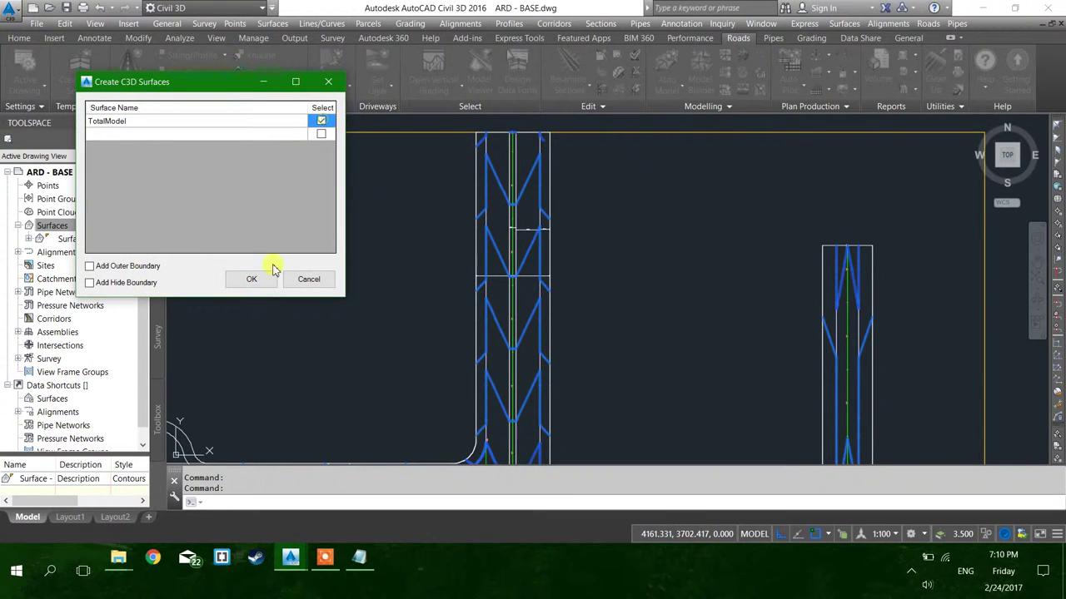
click(261, 278)
scroll(355, 289, down, 5)
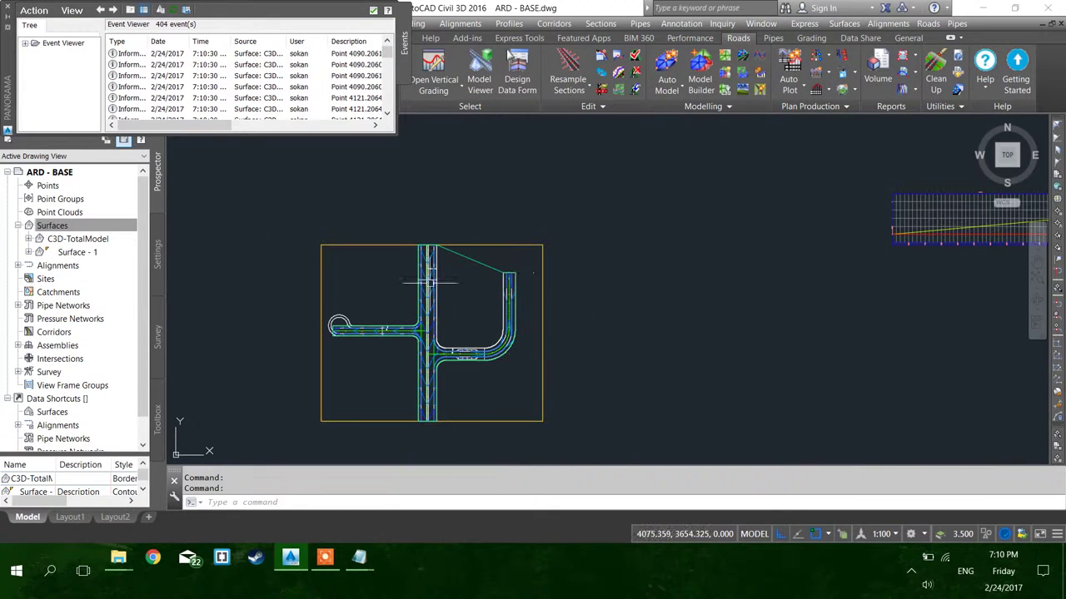
Inspect the C3D-TotalModel surface in the drawing, its available commands and its entry in the Surfaces collection.
click(483, 256)
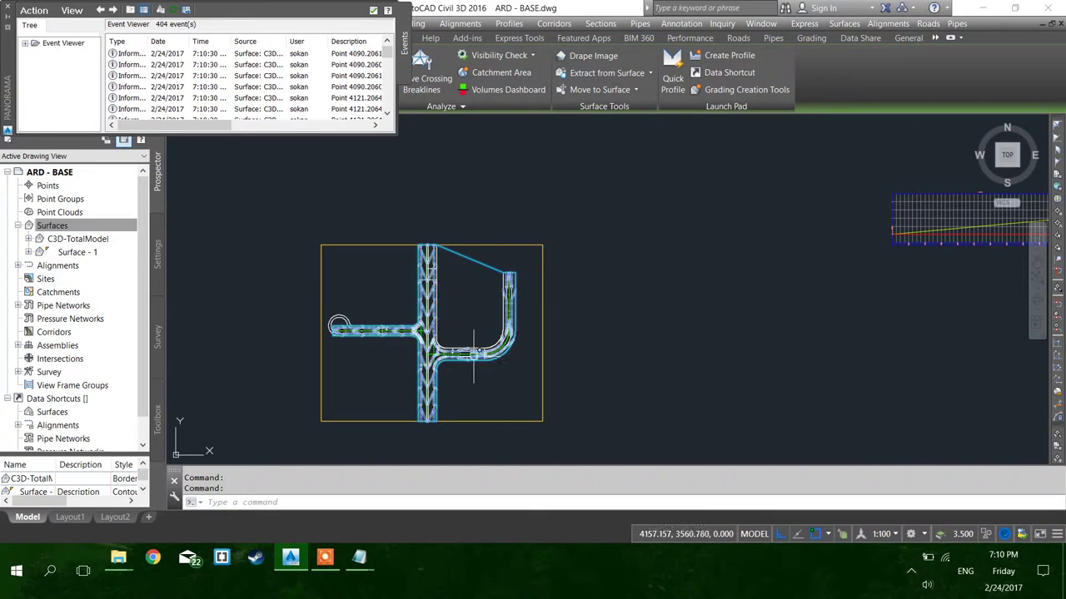
right_click(478, 267)
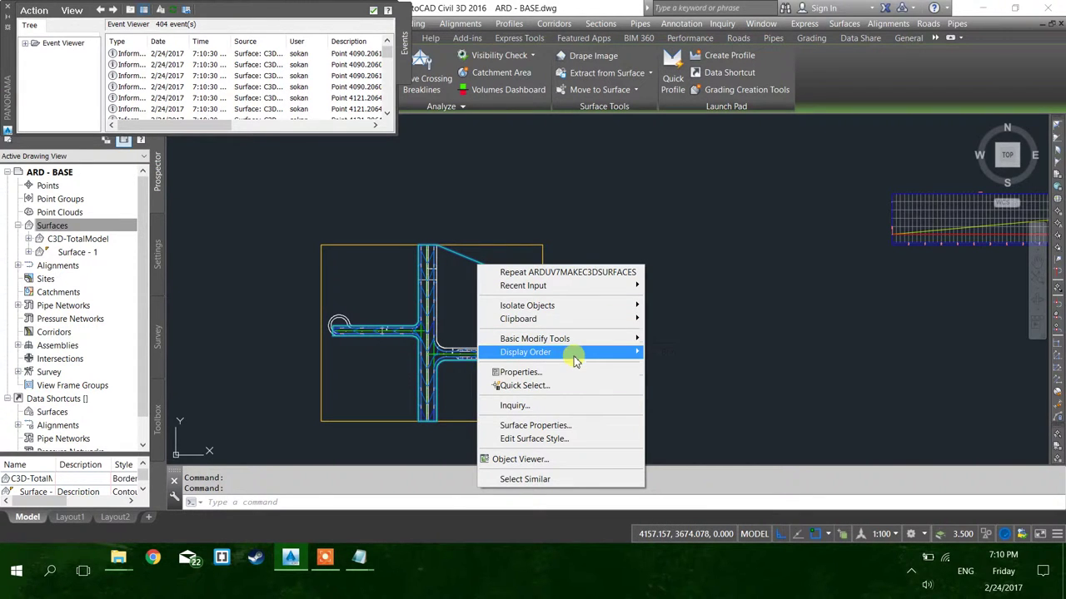
key(Escape)
key(Escape)
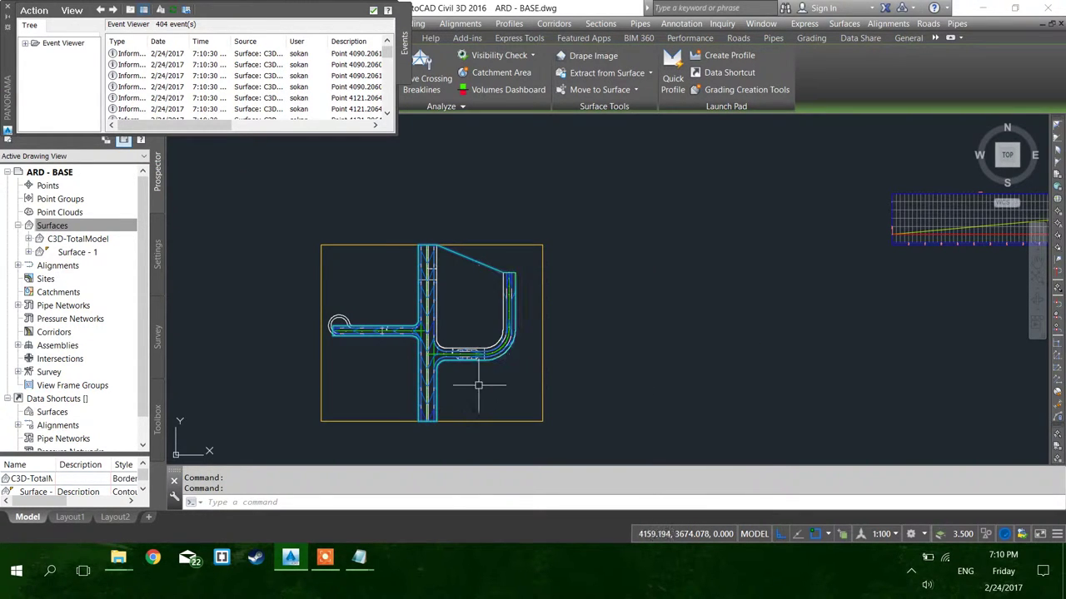
click(29, 239)
click(30, 239)
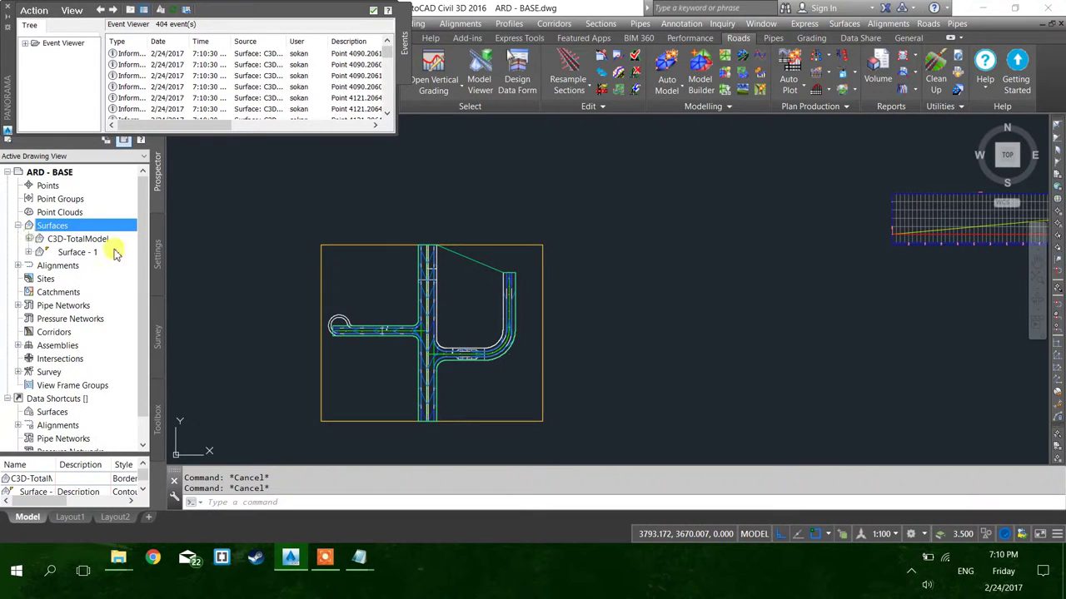
click(466, 260)
right_click(487, 265)
key(Escape)
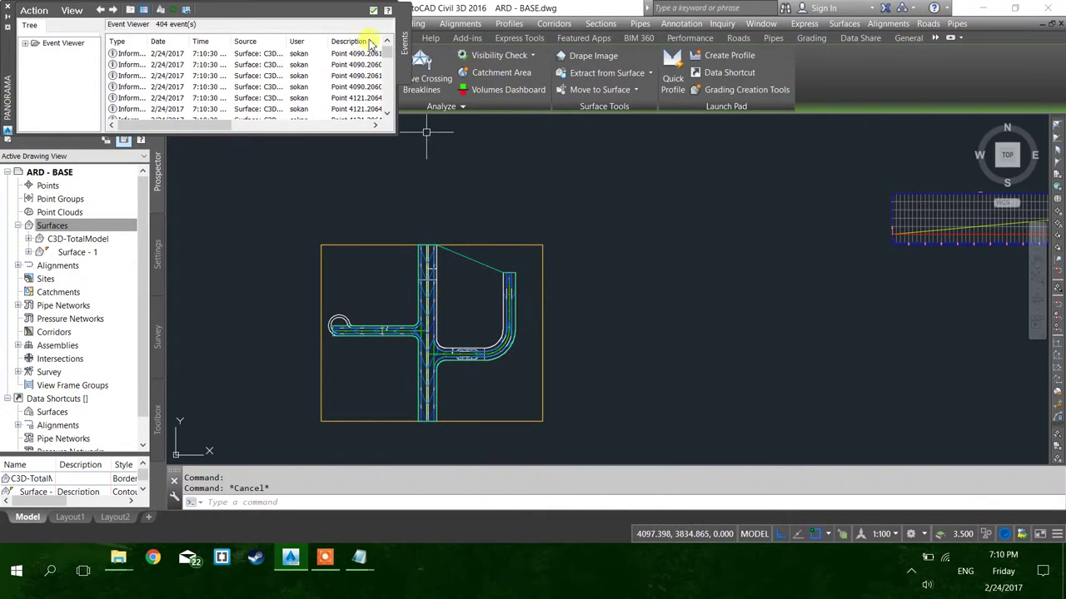
Dismiss the event list, erase the C3D-TotalModel surface and leave the auto model unselected.
click(373, 11)
click(463, 259)
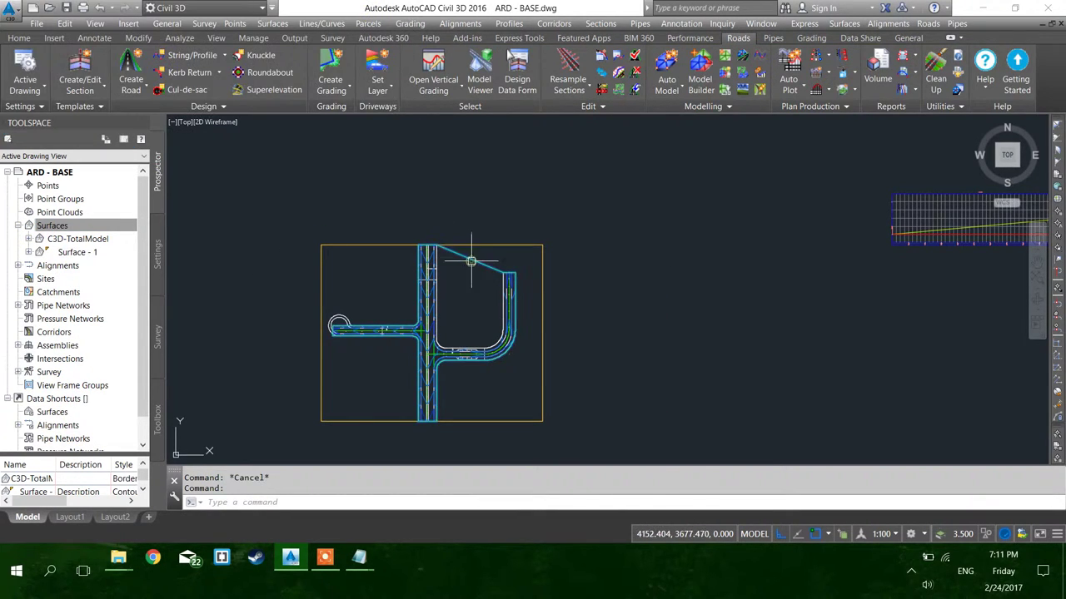
text(e)
key(Return)
scroll(439, 261, up, 4)
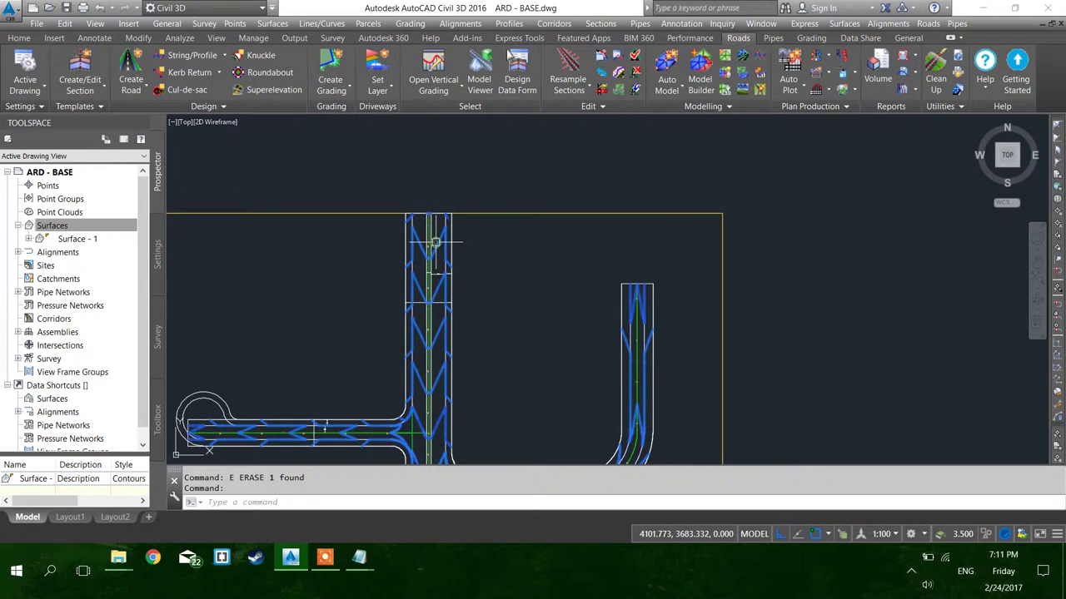
key(Escape)
key(Escape)
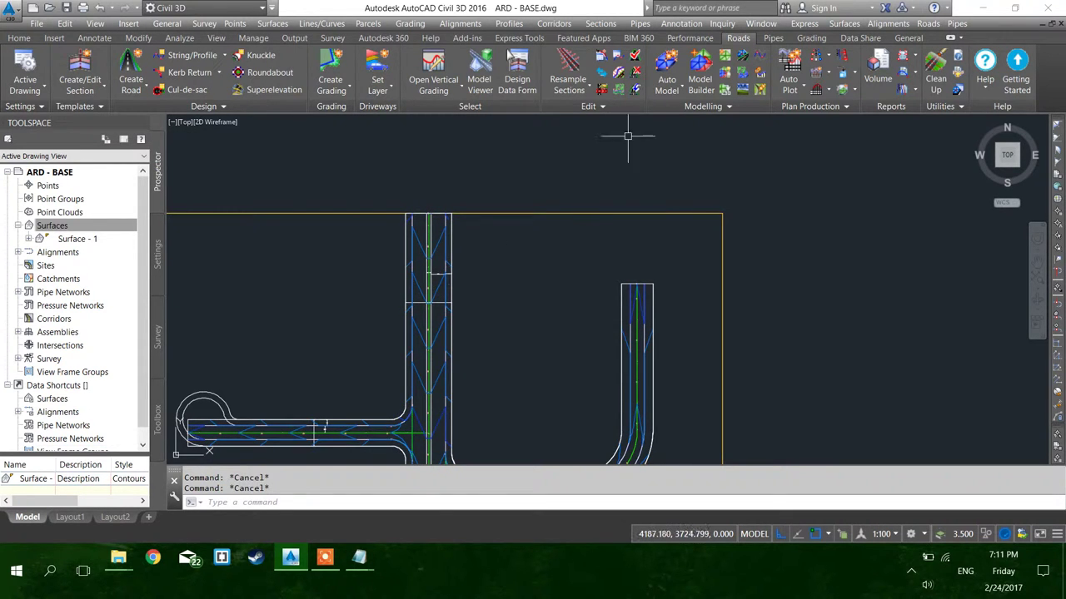
Open TotalModel for surface editing and show its contour and mesh output settings clear of the roads.
click(728, 58)
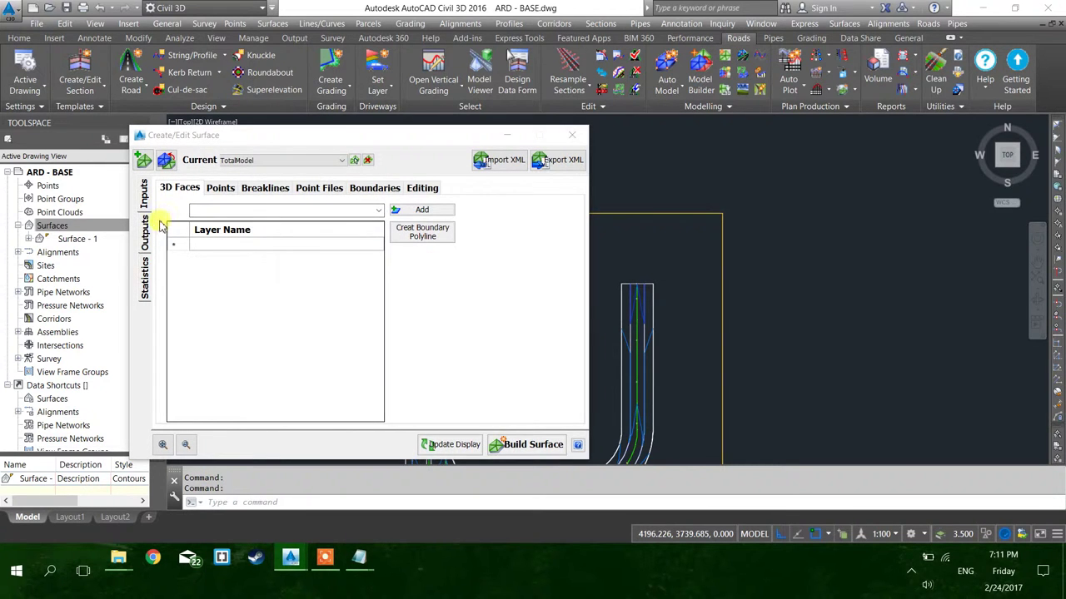
click(145, 233)
drag(238, 131, 763, 120)
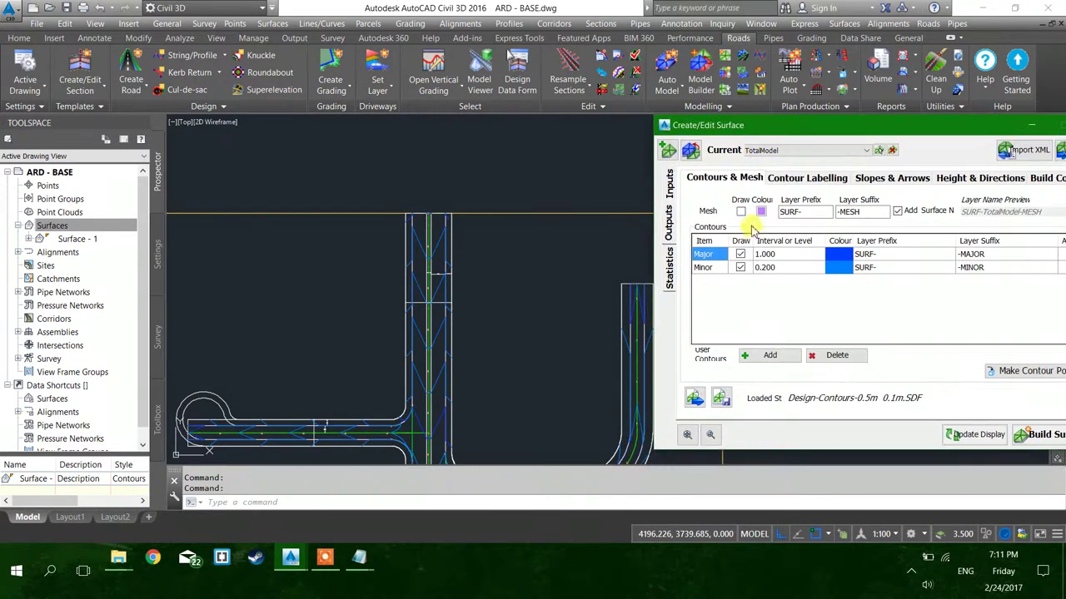
Try minor contour intervals of 0.010 and 0.500 for TotalModel, and set the interval back to 0.200.
double_click(782, 267)
text(0.)
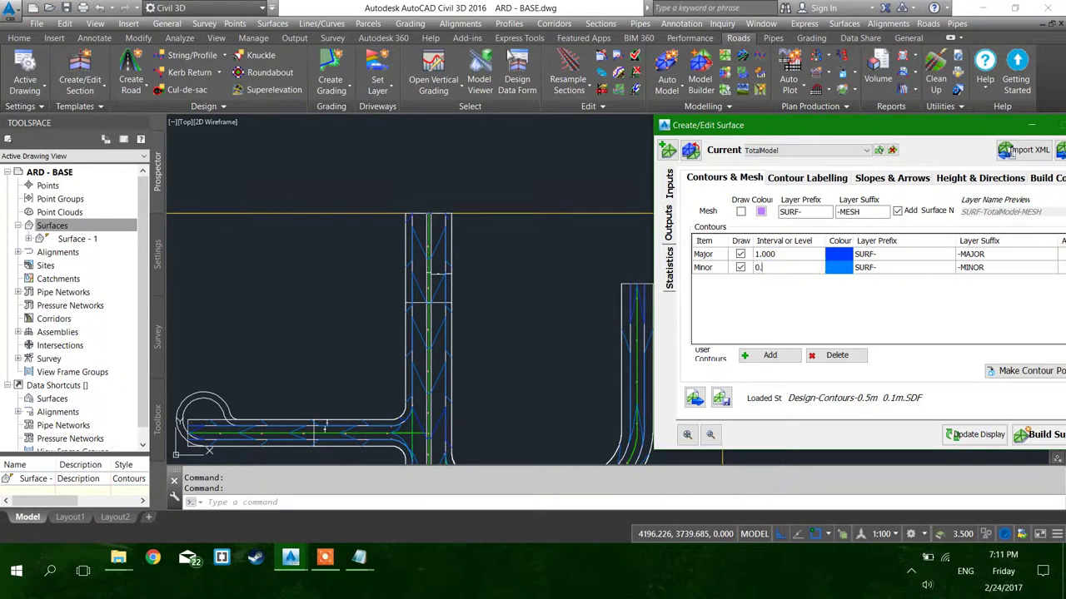
key(Return)
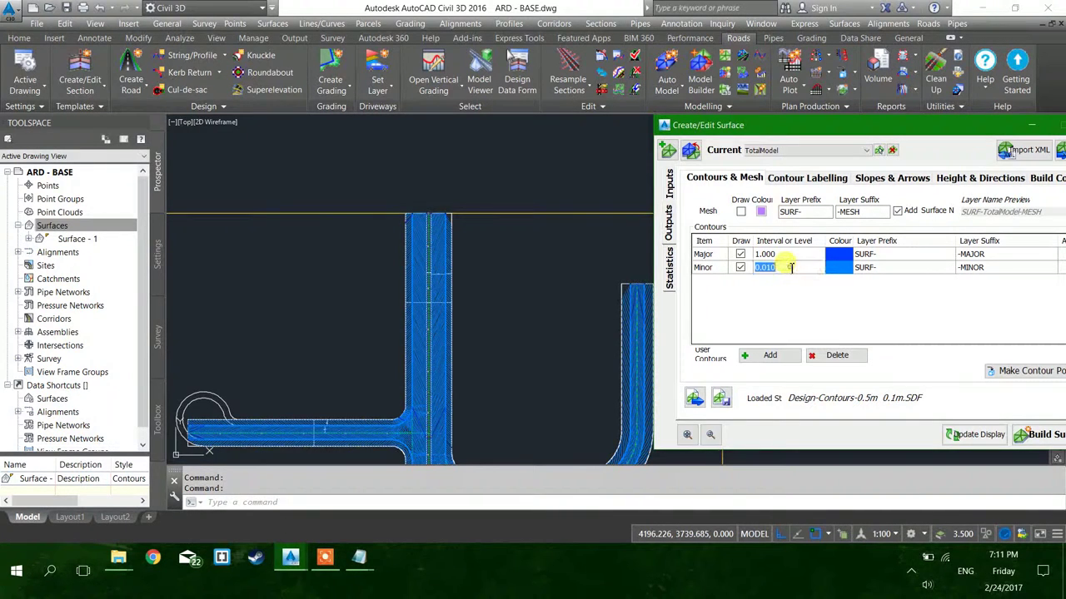
key(Return)
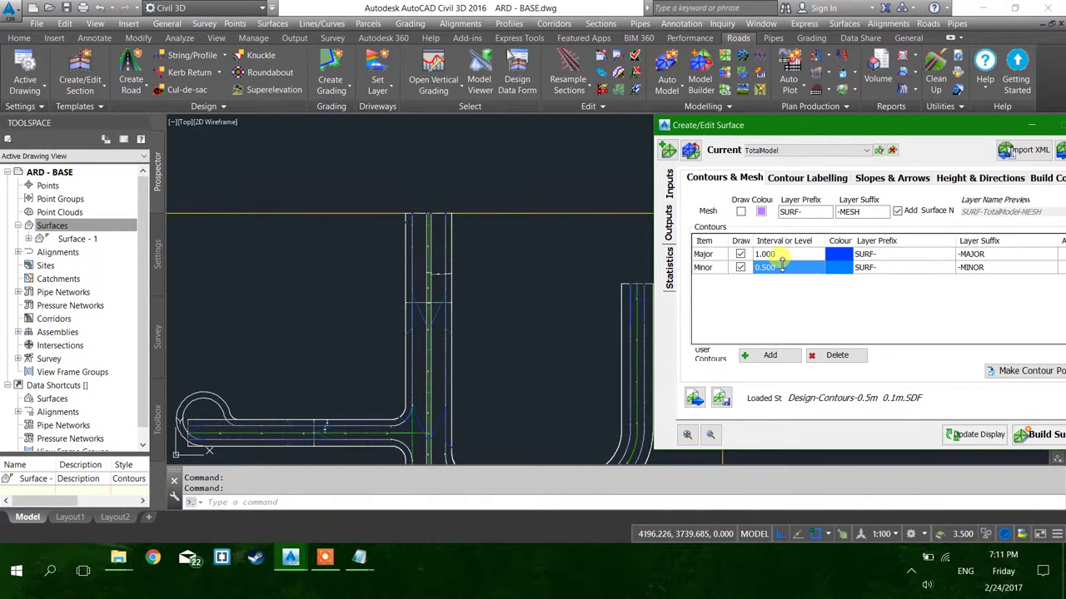
key(Return)
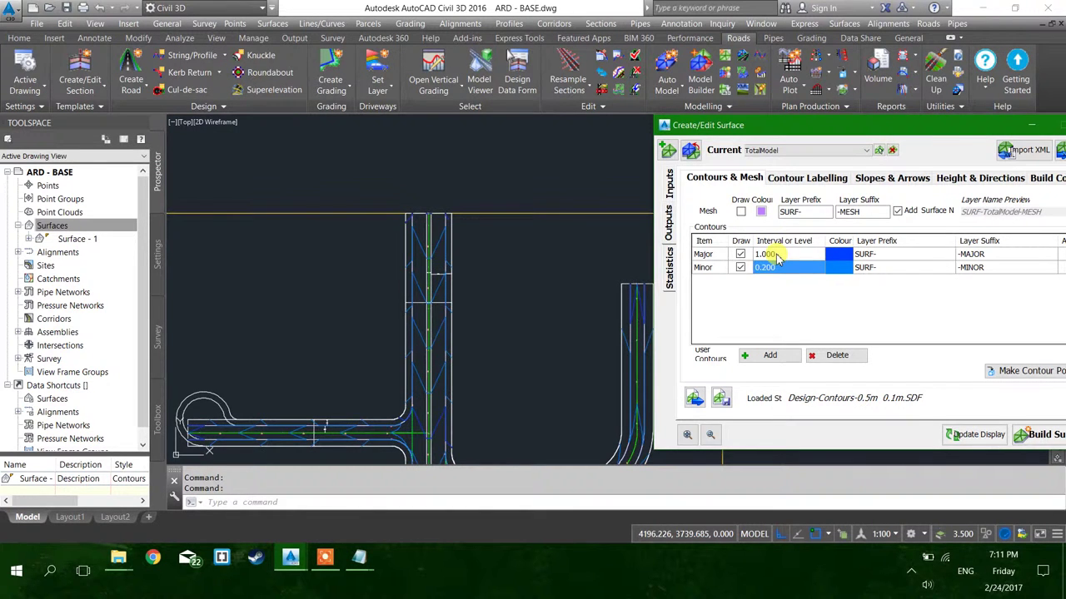
Change the colour of TotalModel's minor contours to green.
double_click(839, 266)
click(547, 280)
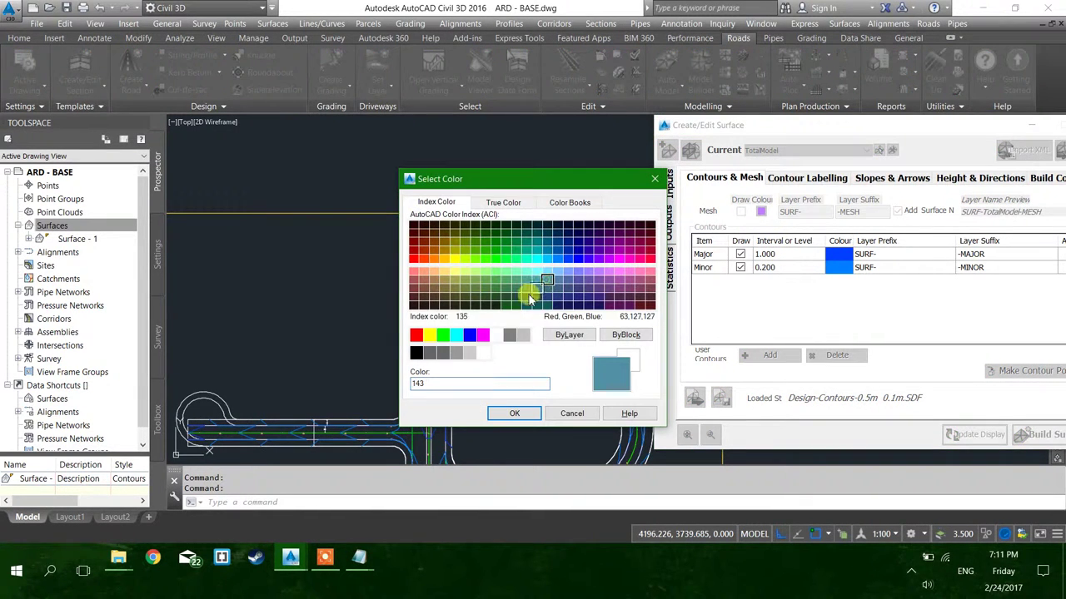
click(442, 335)
click(509, 413)
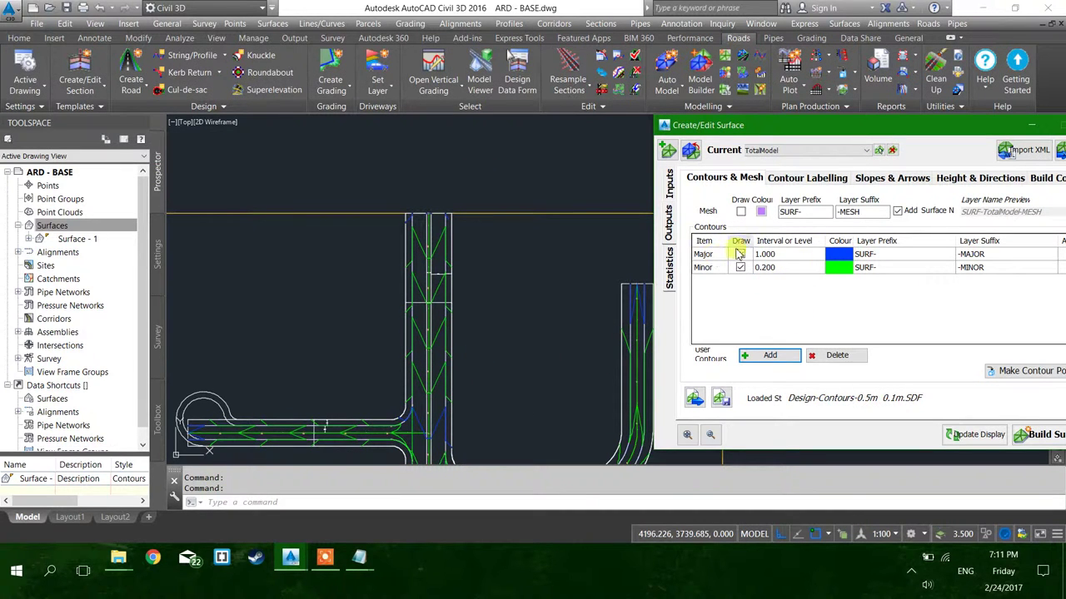
Export the TotalModel surface to XML and open the folder containing the exported file.
drag(815, 125, 728, 104)
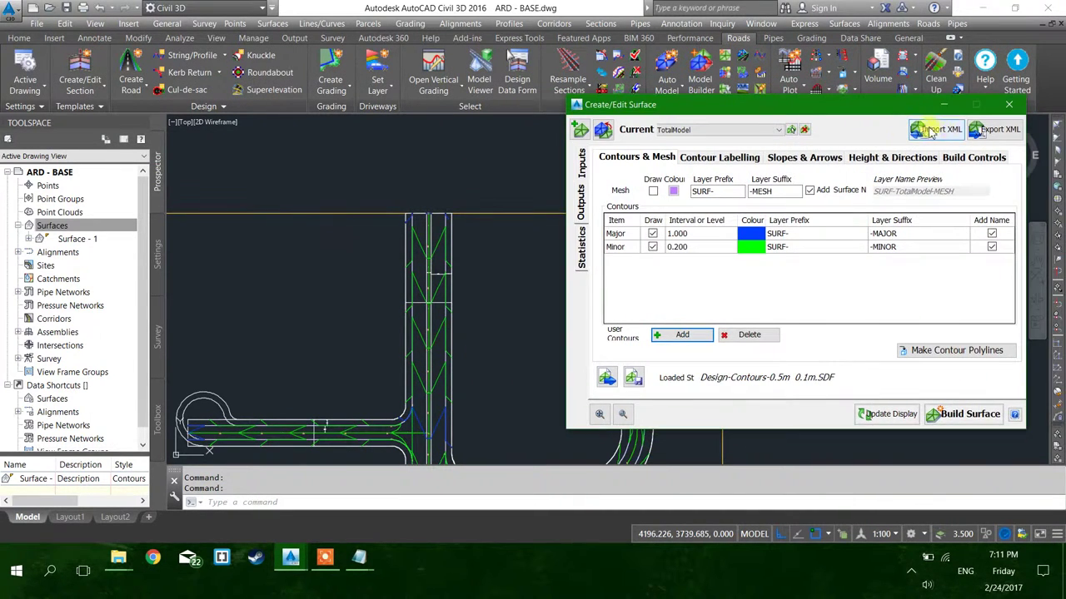
click(996, 132)
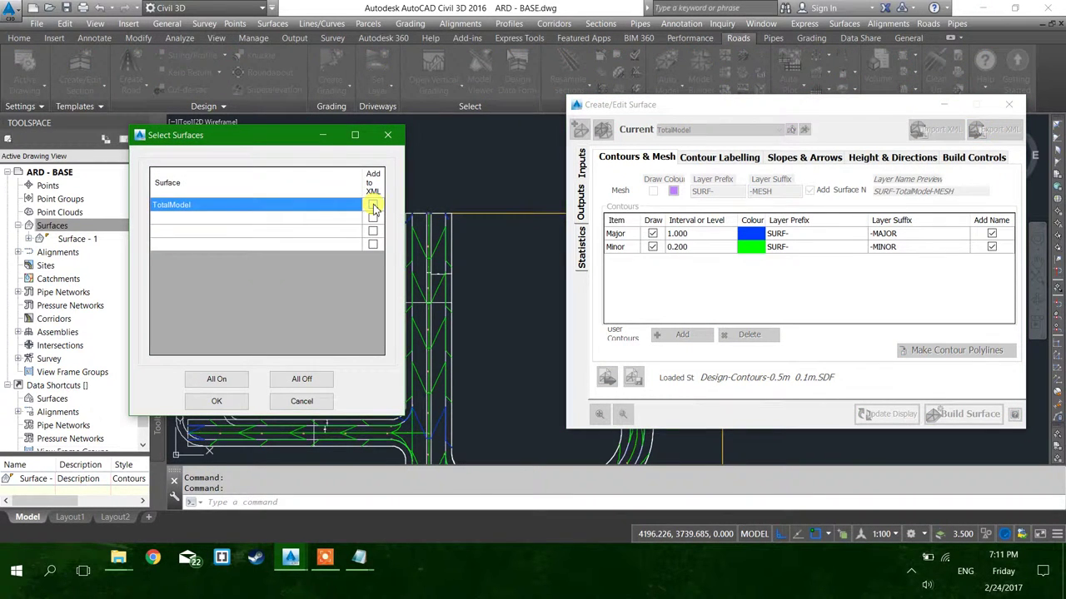
click(374, 209)
click(233, 400)
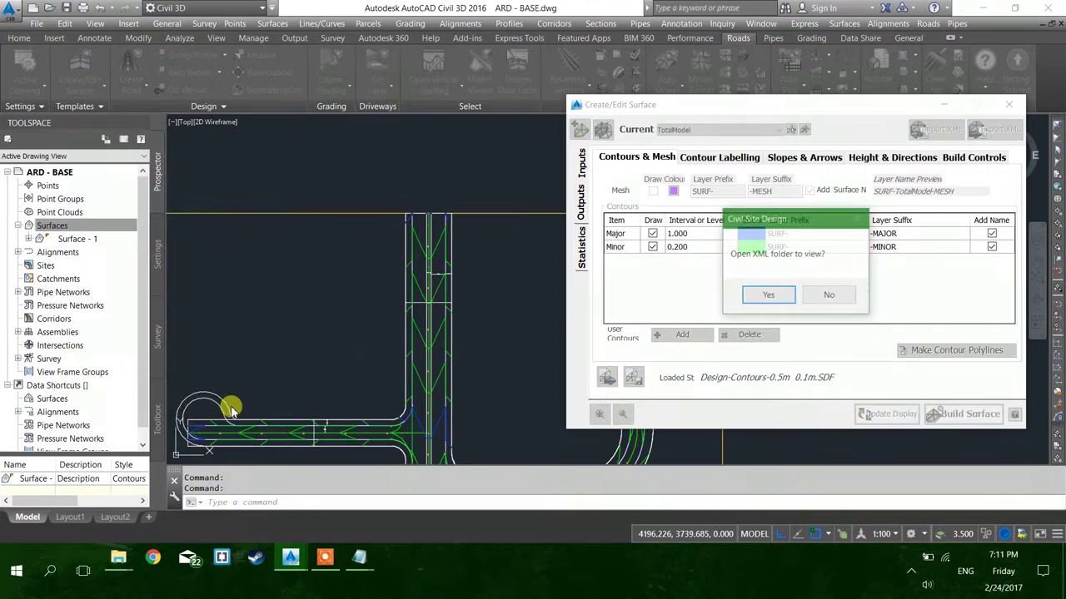
click(767, 296)
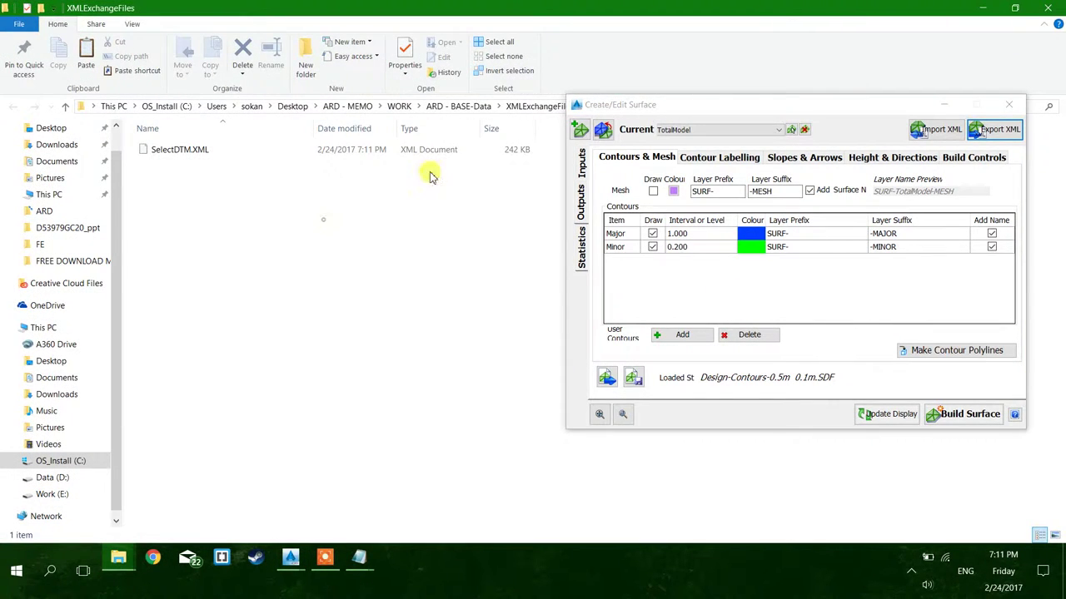
Trace the exported SelectDTM.XML from the WORK folder through ARD - BASE-Data to XMLExchangeFiles.
click(472, 108)
drag(675, 110, 775, 220)
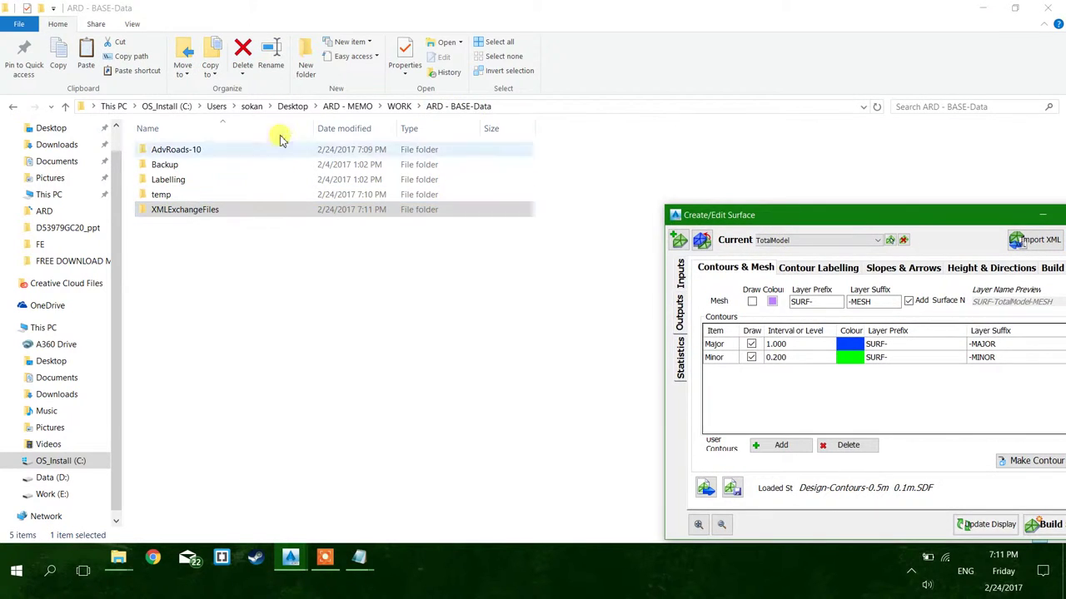
click(398, 112)
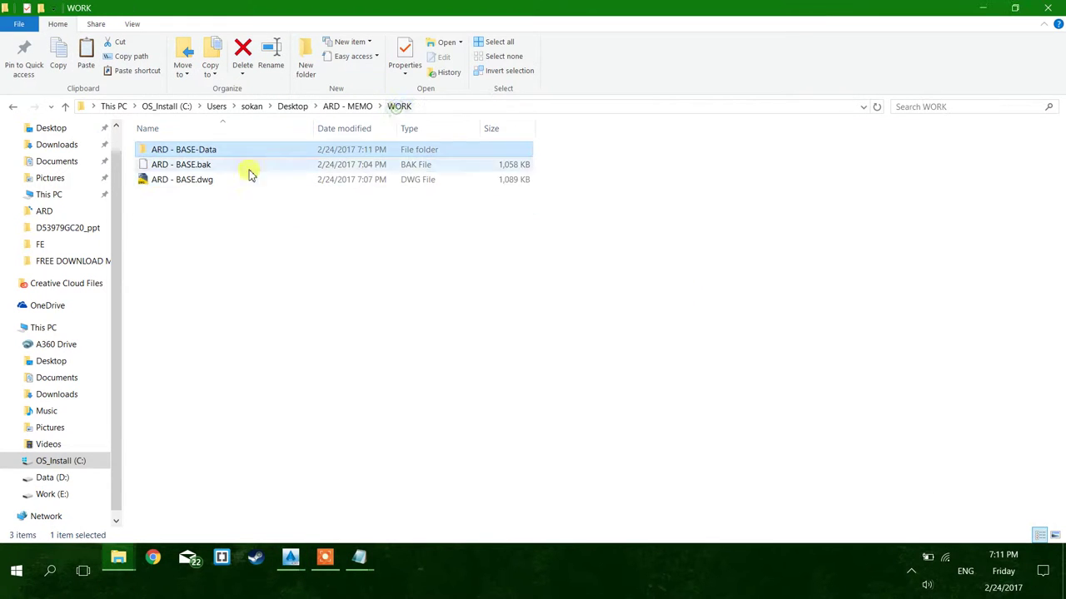
double_click(192, 149)
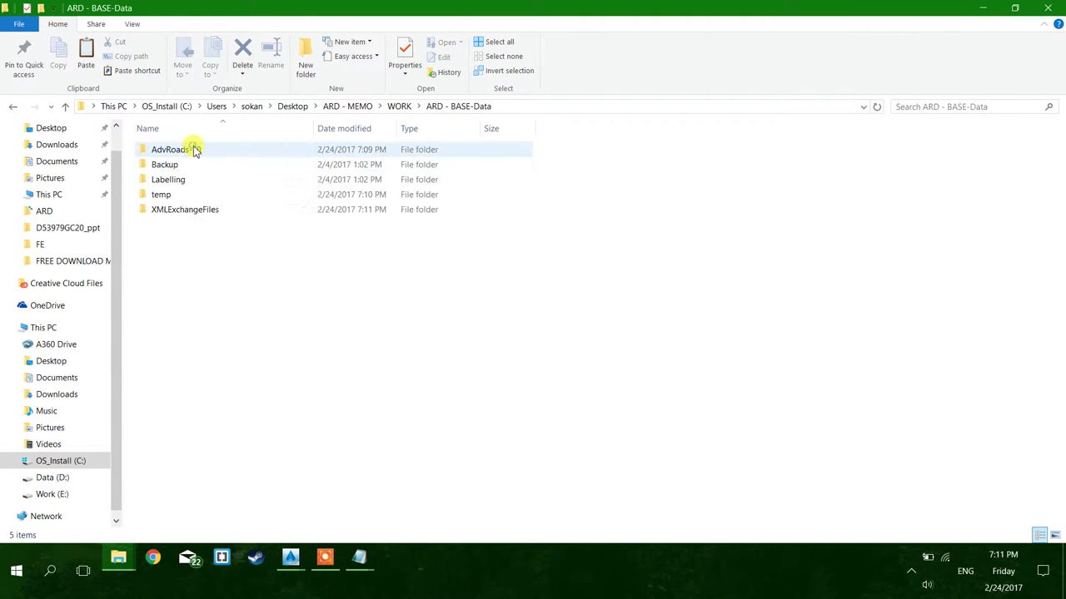
double_click(175, 210)
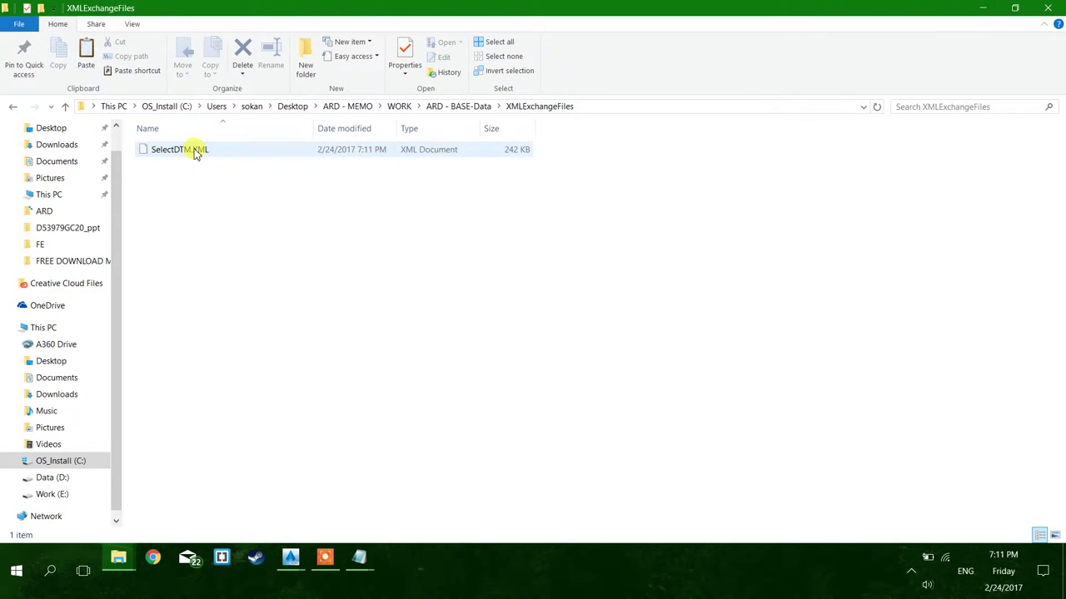
click(209, 150)
click(208, 173)
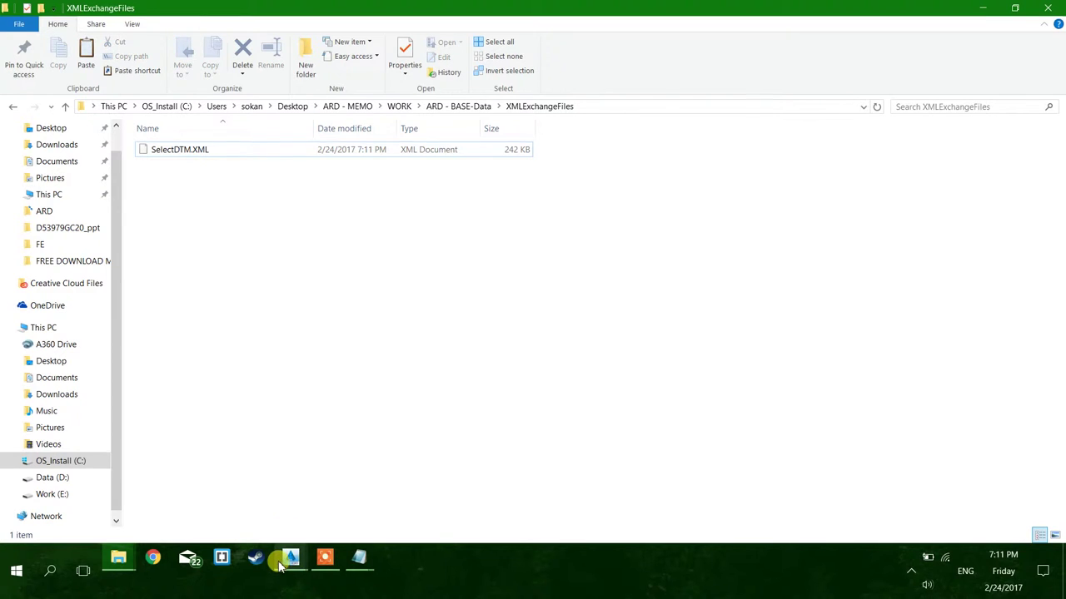
Switch to Civil 3D and close the Create/Edit Surface window in ARD - BASE.
mouse_move(290, 556)
click(272, 492)
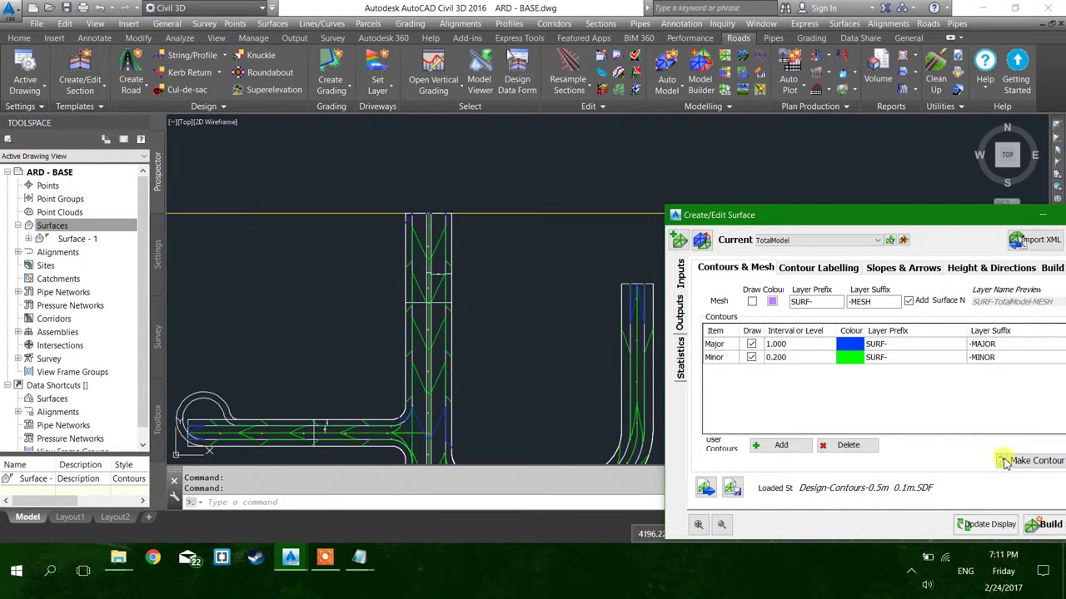
drag(961, 219, 729, 189)
click(873, 185)
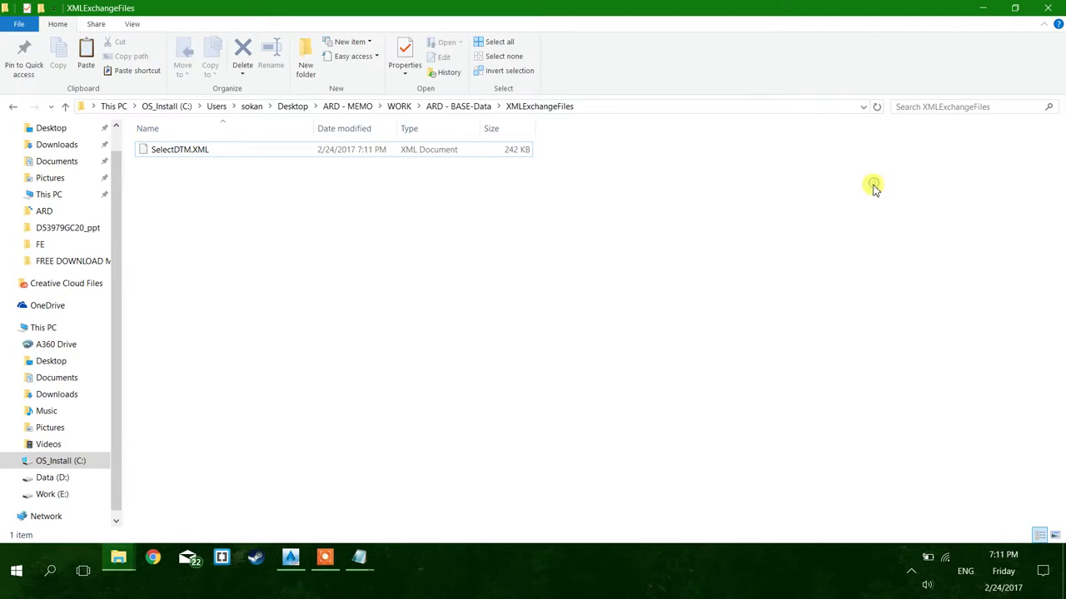
click(291, 556)
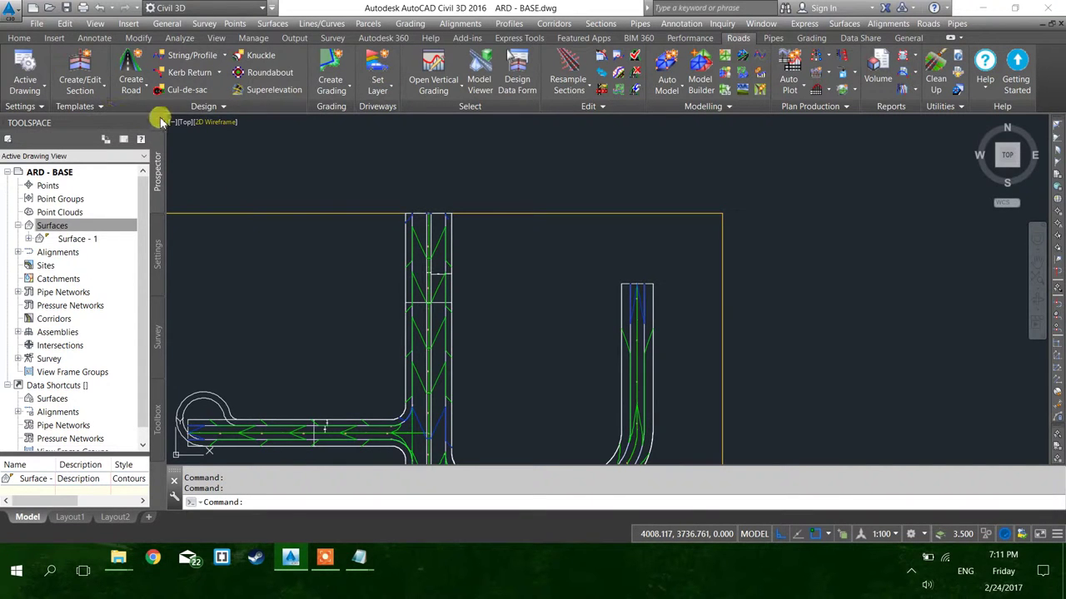
Create a new blank drawing from a template.
click(37, 24)
click(51, 33)
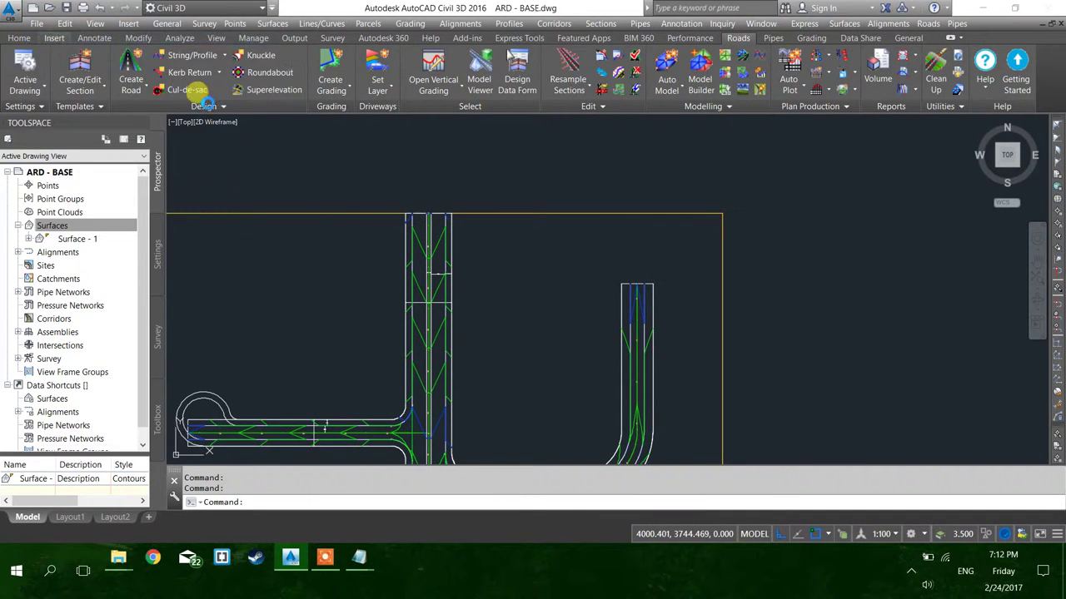
double_click(452, 243)
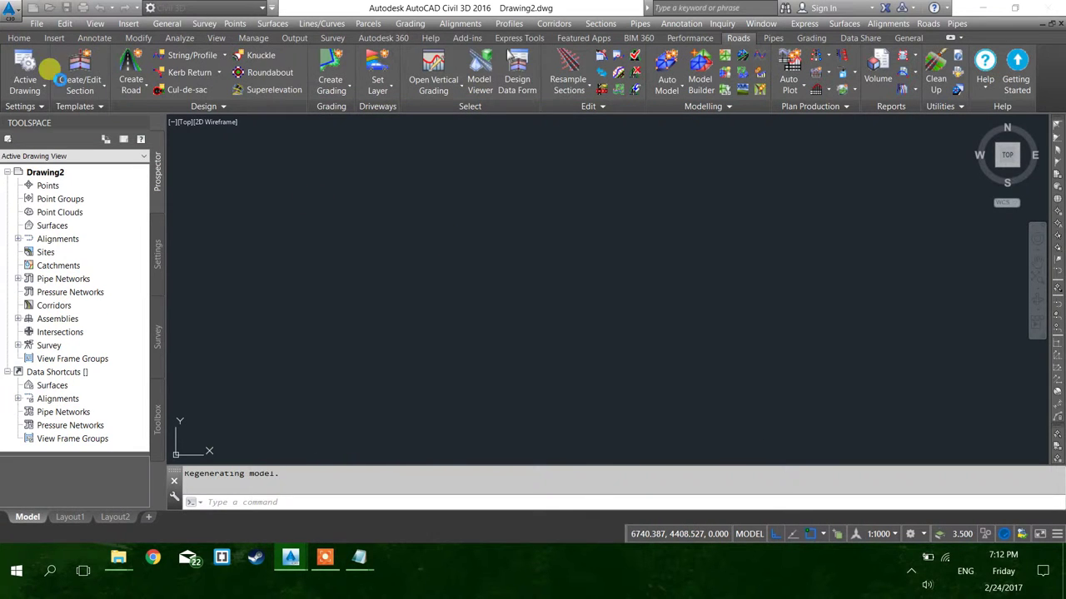
Import the LandXML file SelectDTM.XML from ARD - MEMO, WORK, ARD - BASE-Data, XMLExchangeFiles on the Desktop into the new drawing.
click(54, 38)
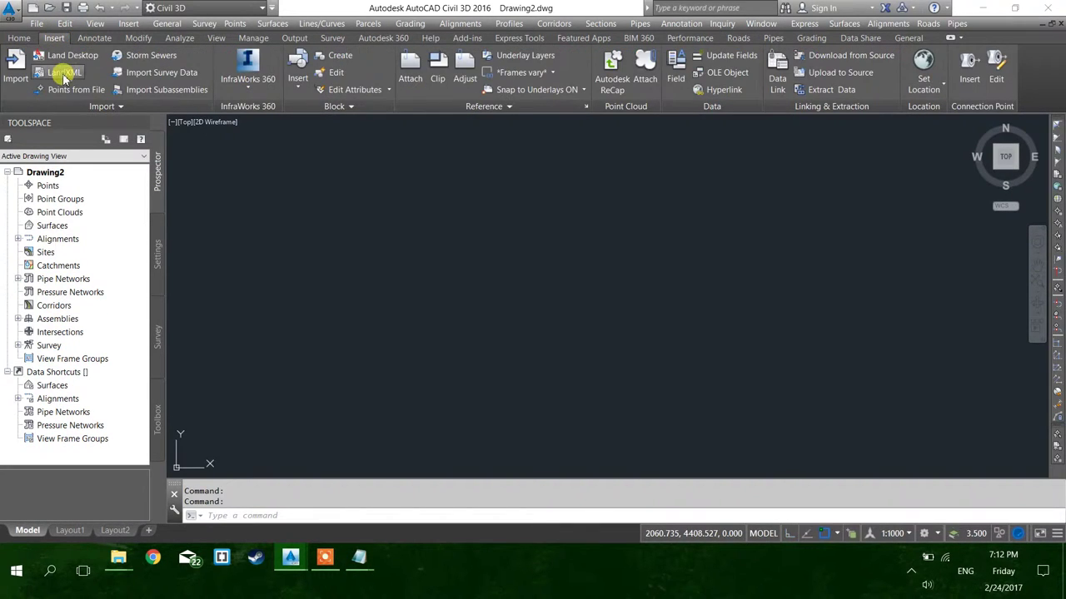
click(60, 73)
click(340, 335)
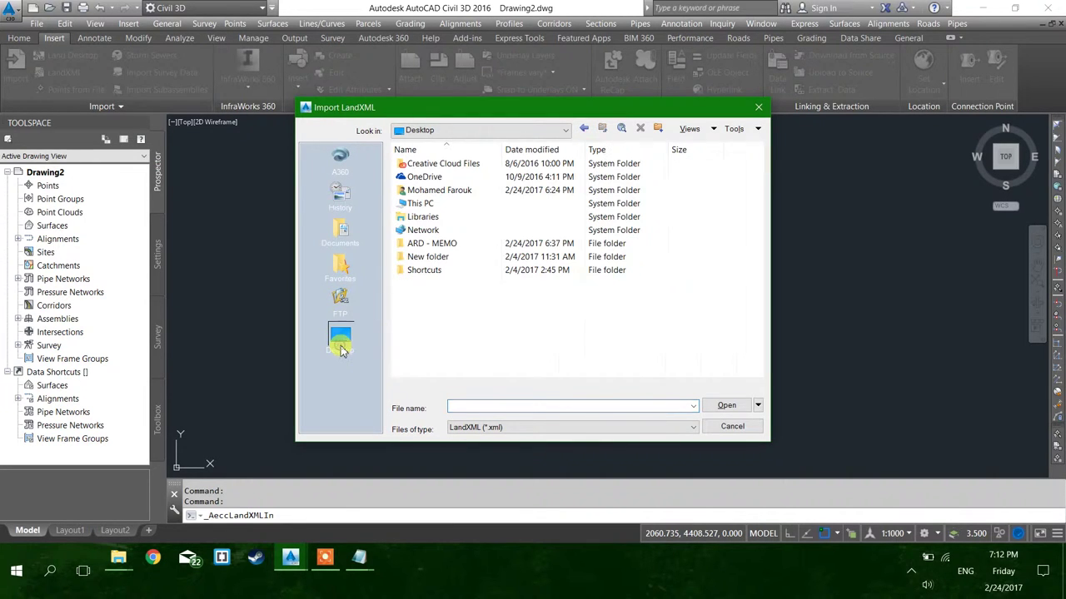
double_click(432, 243)
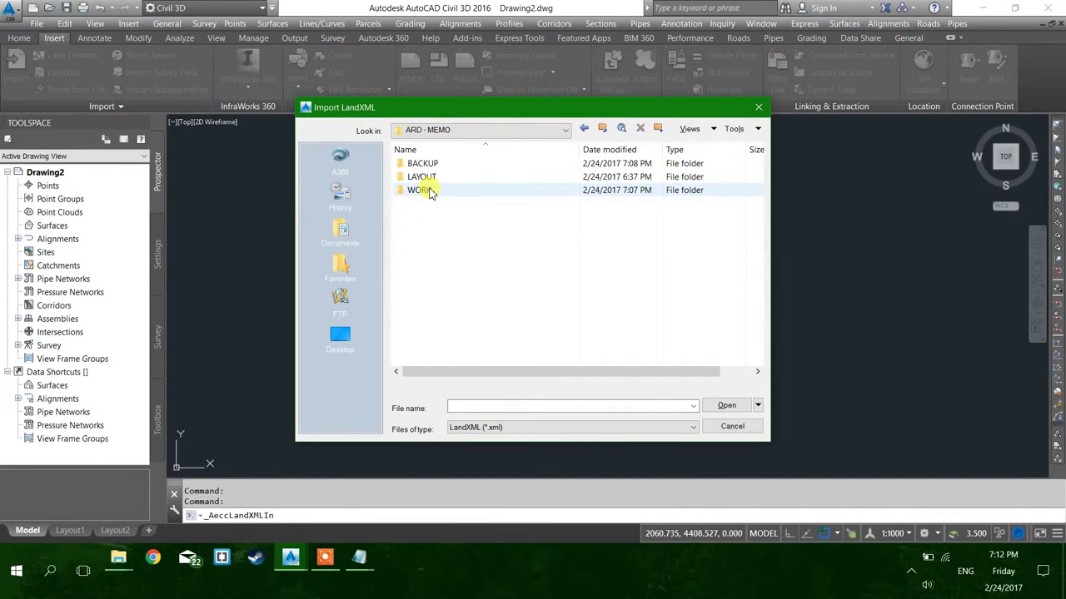
double_click(431, 190)
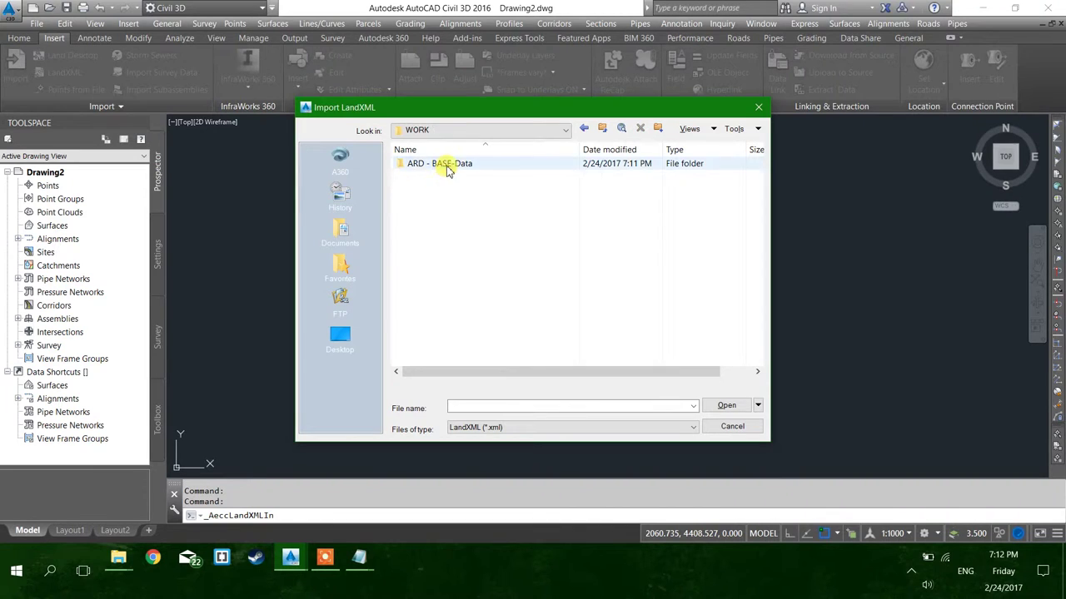
double_click(430, 163)
click(433, 219)
double_click(433, 218)
double_click(433, 164)
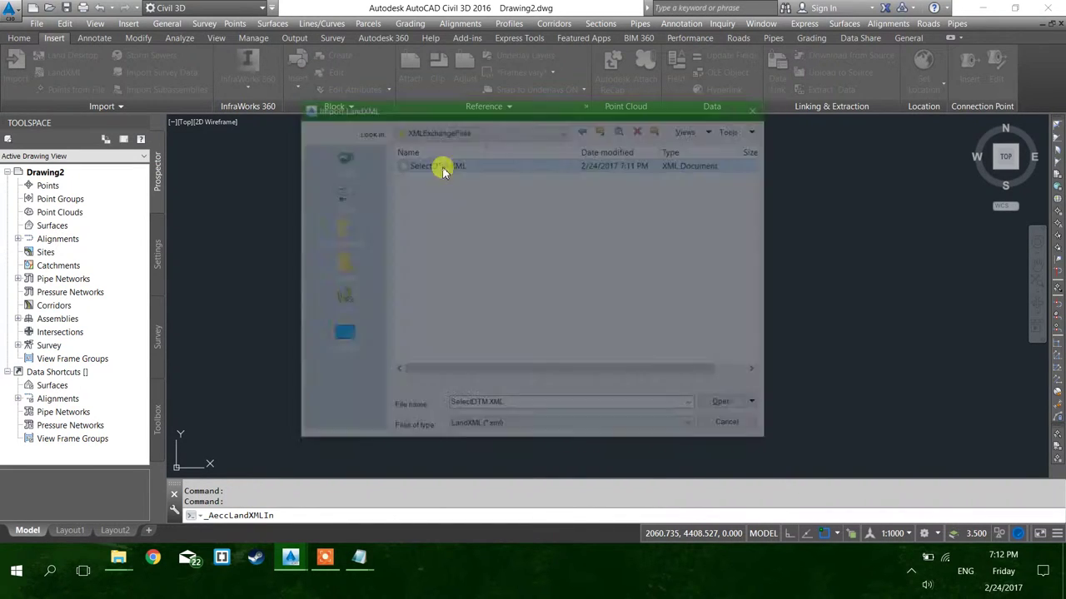
click(521, 380)
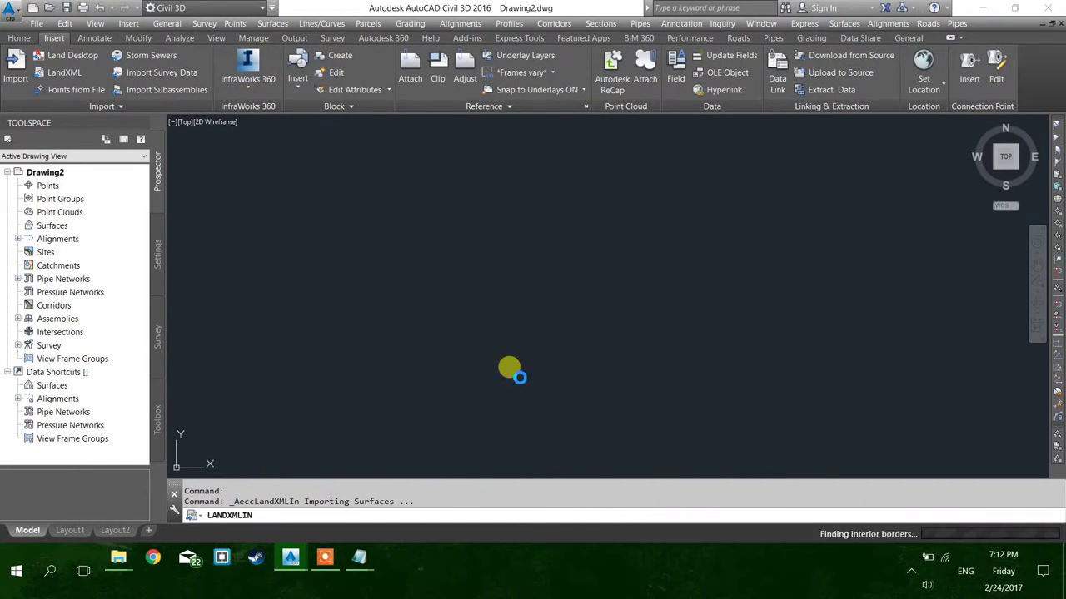
Make Triangles visible in plan view for the imported TotalModel surface's style, Contours 2m and 10m (Background).
middle_drag(519, 375, 590, 197)
scroll(614, 238, up, 2)
scroll(655, 409, up, 2)
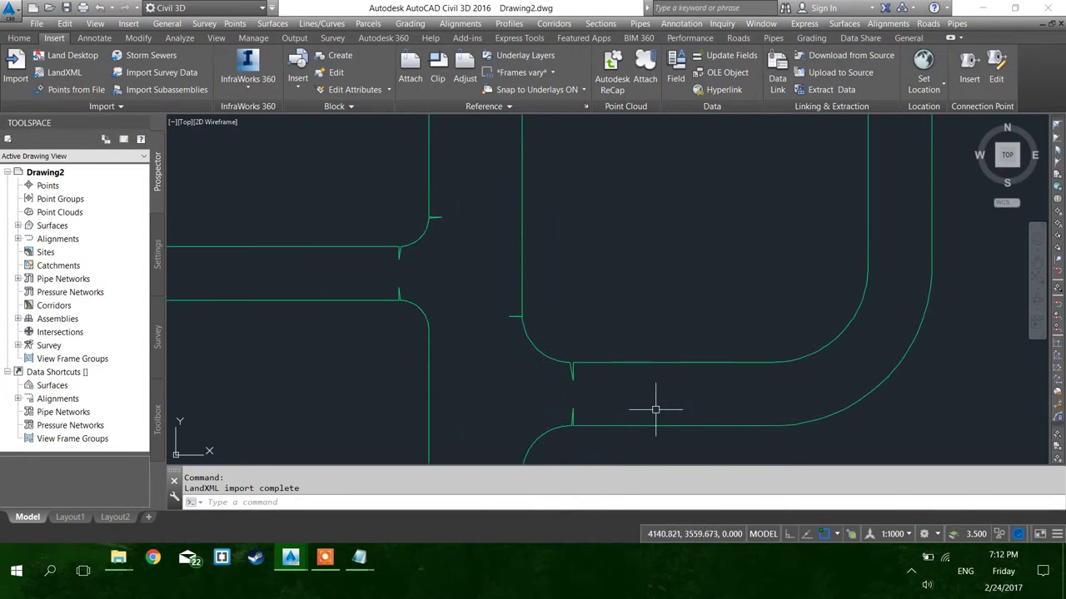
click(652, 359)
right_click(652, 359)
click(703, 311)
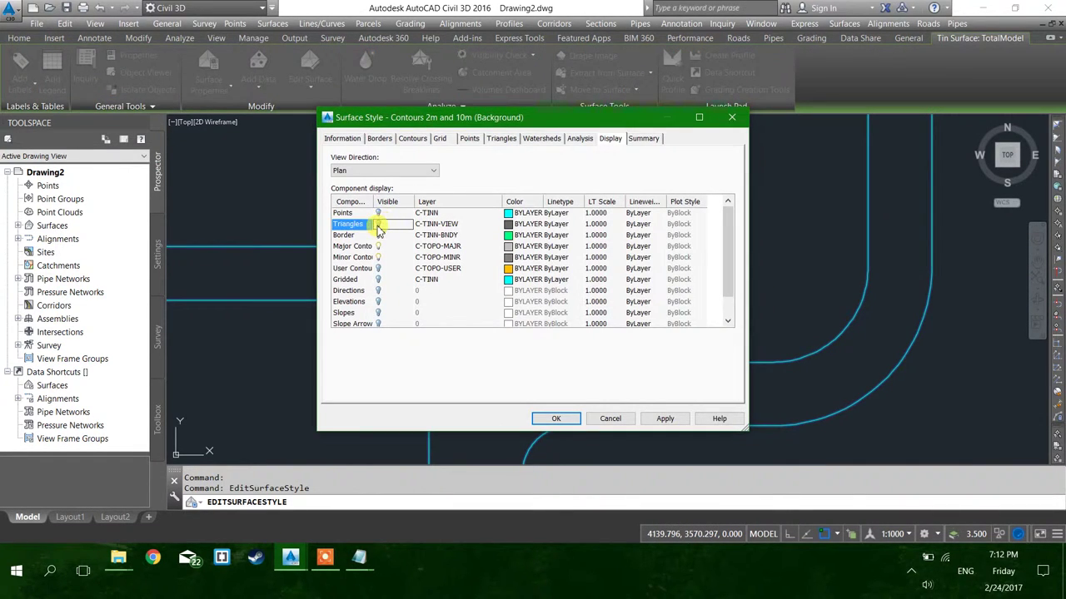
click(556, 418)
right_click(595, 365)
click(680, 320)
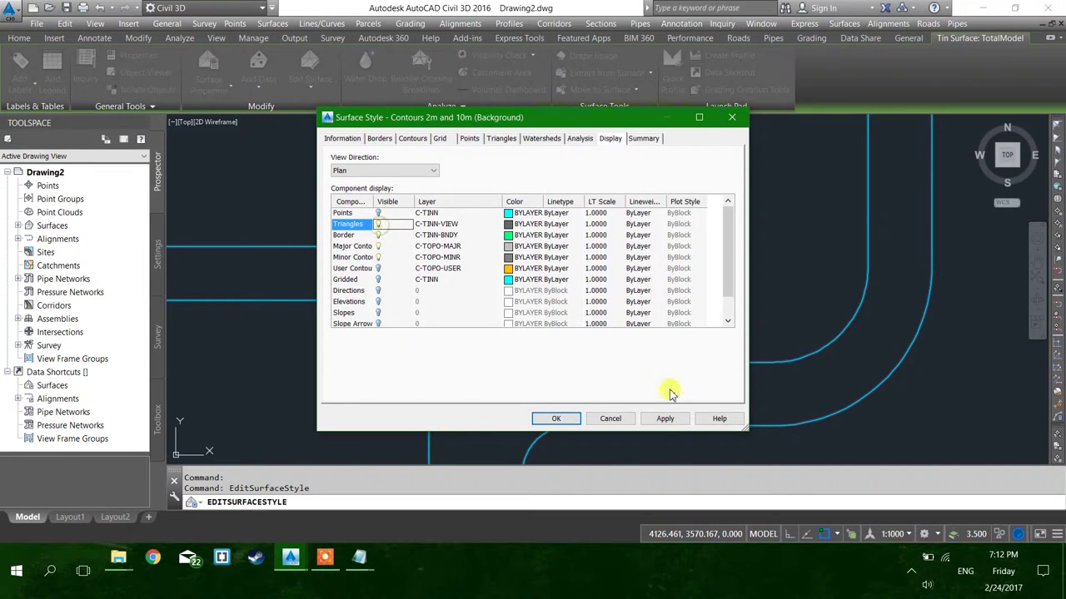
click(663, 419)
click(556, 418)
key(Escape)
Examine the triangulation of the imported surface along the roads and at both junctions.
scroll(571, 357, down, 4)
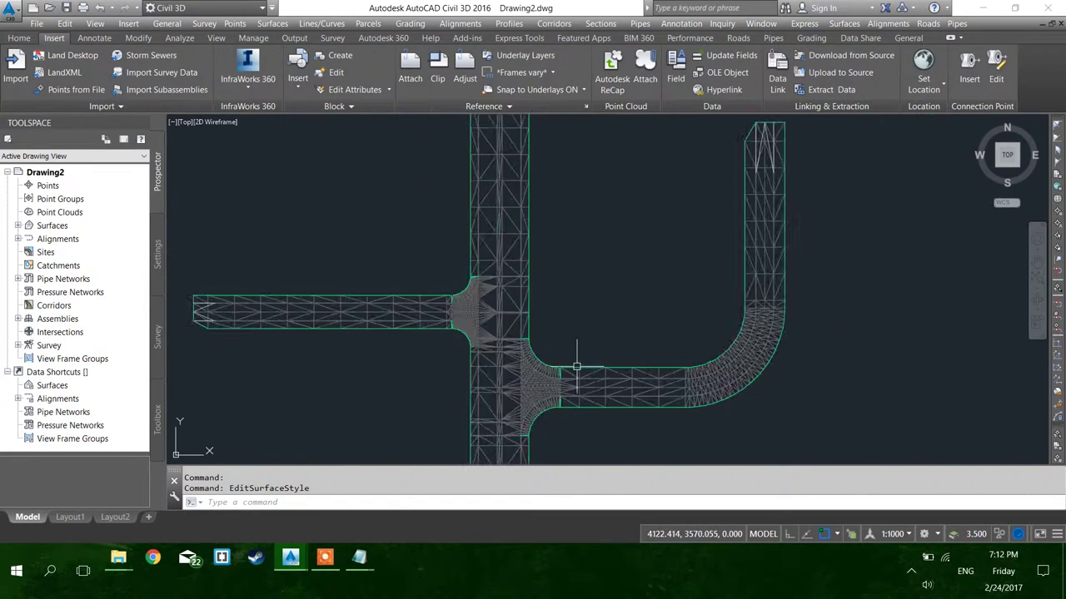
scroll(302, 331, up, 7)
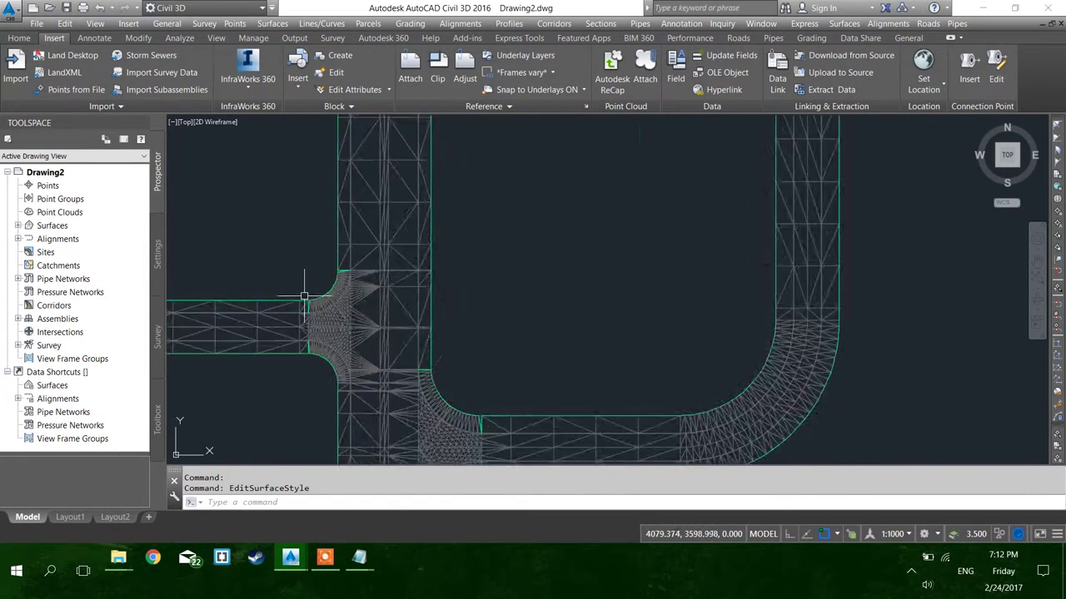
scroll(319, 316, down, 2)
middle_drag(343, 318, 426, 197)
middle_drag(516, 318, 556, 192)
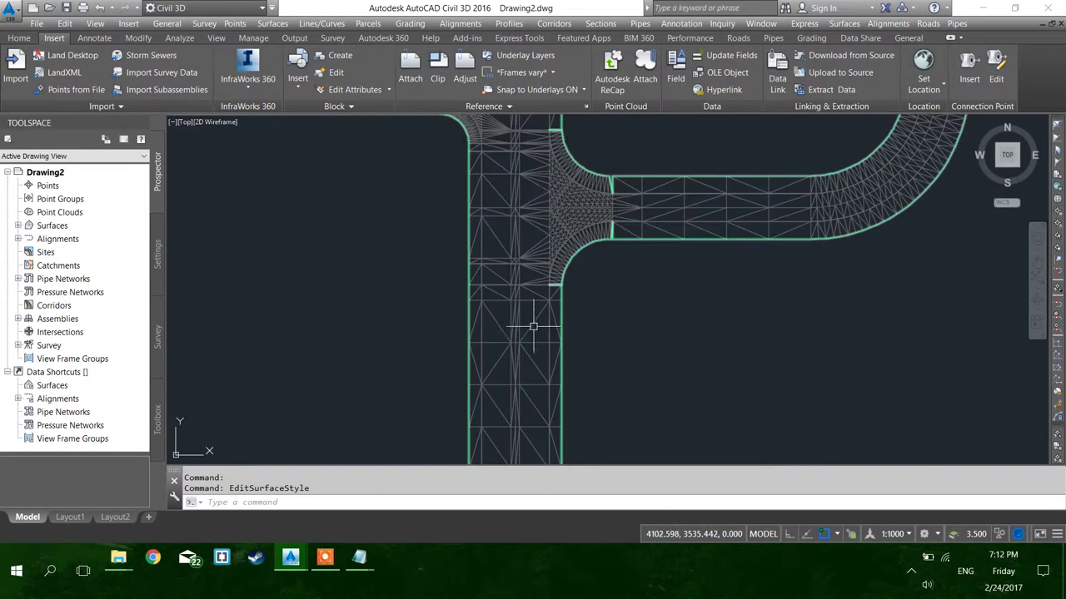
scroll(533, 325, down, 2)
middle_drag(532, 242, 575, 353)
mouse_move(594, 195)
middle_down()
mouse_move(590, 330)
mouse_move(609, 393)
middle_up()
middle_drag(604, 347, 636, 237)
middle_drag(562, 285, 630, 204)
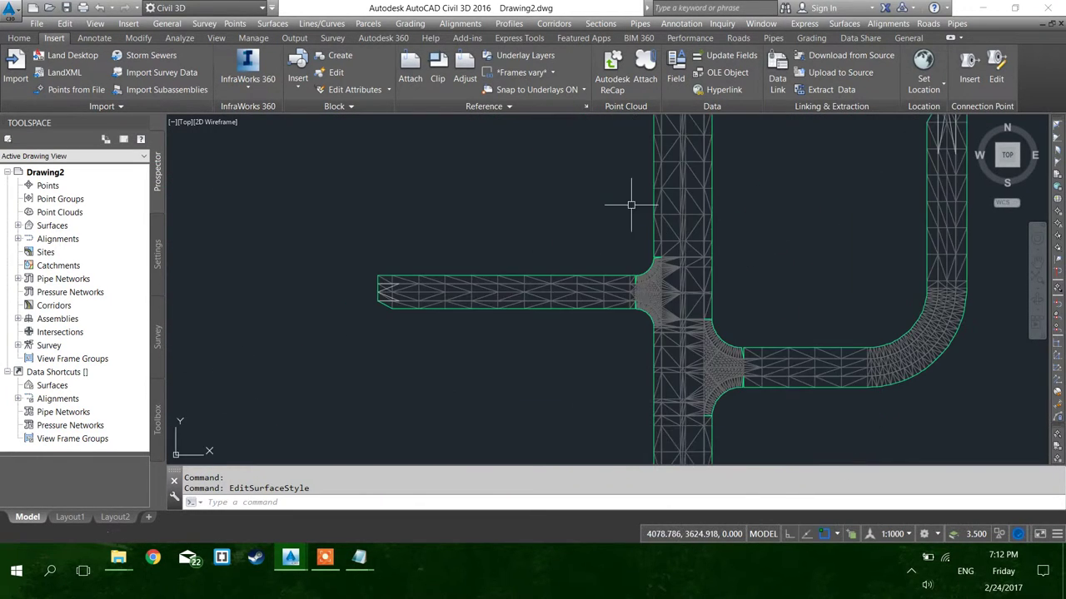
middle_drag(458, 293, 353, 257)
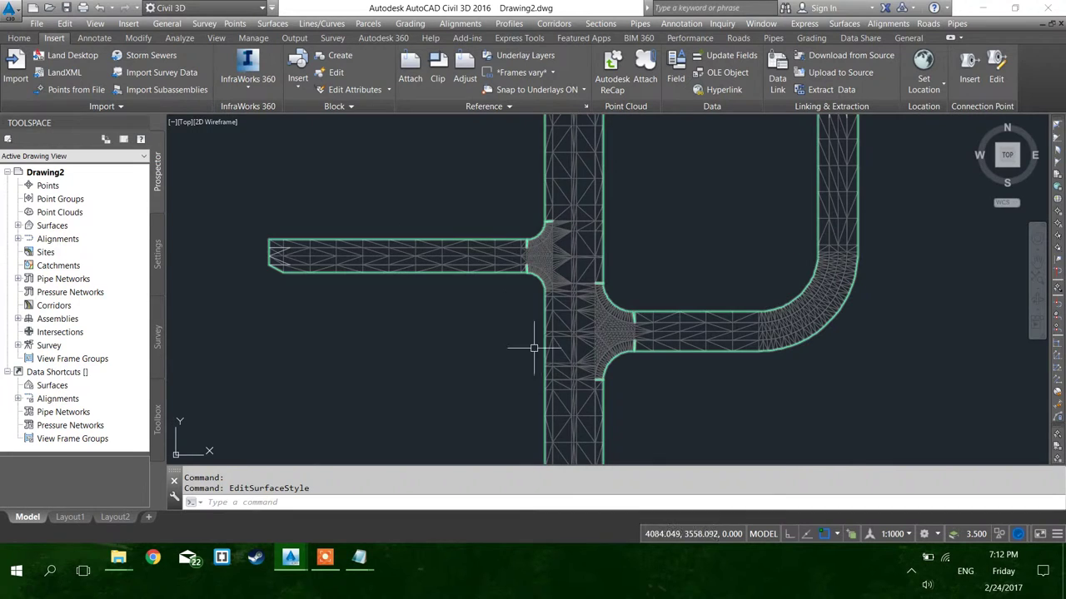
scroll(566, 246, up, 6)
scroll(419, 319, down, 2)
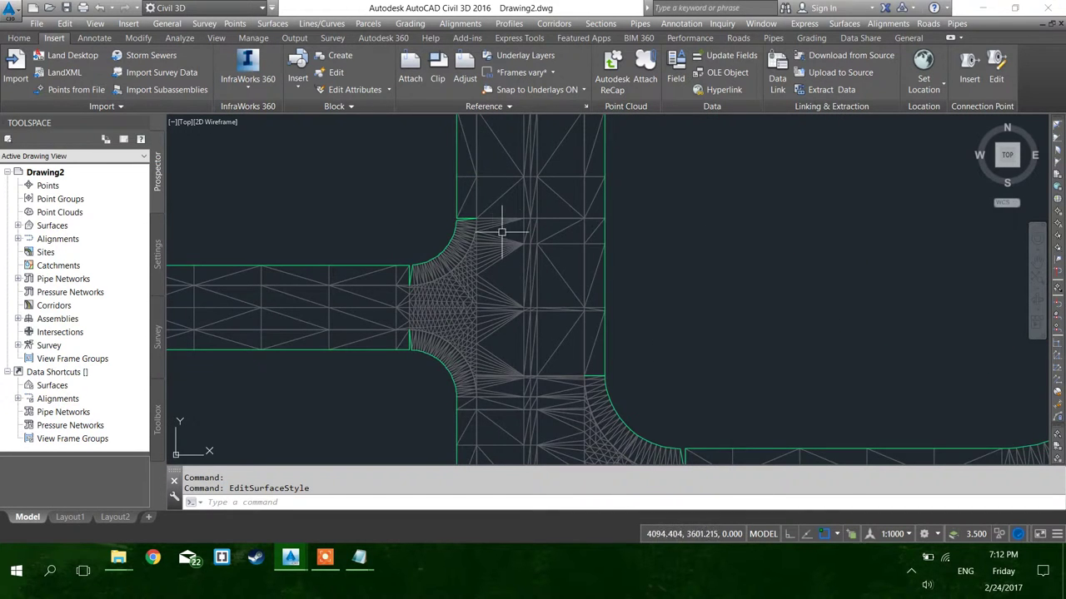
middle_drag(502, 233, 491, 200)
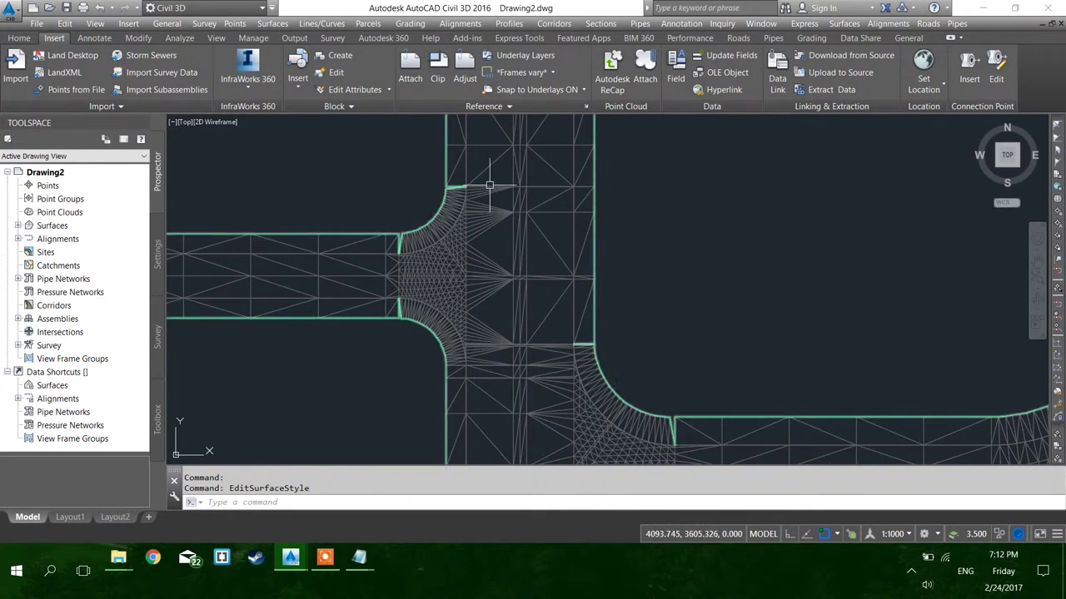
scroll(490, 185, down, 6)
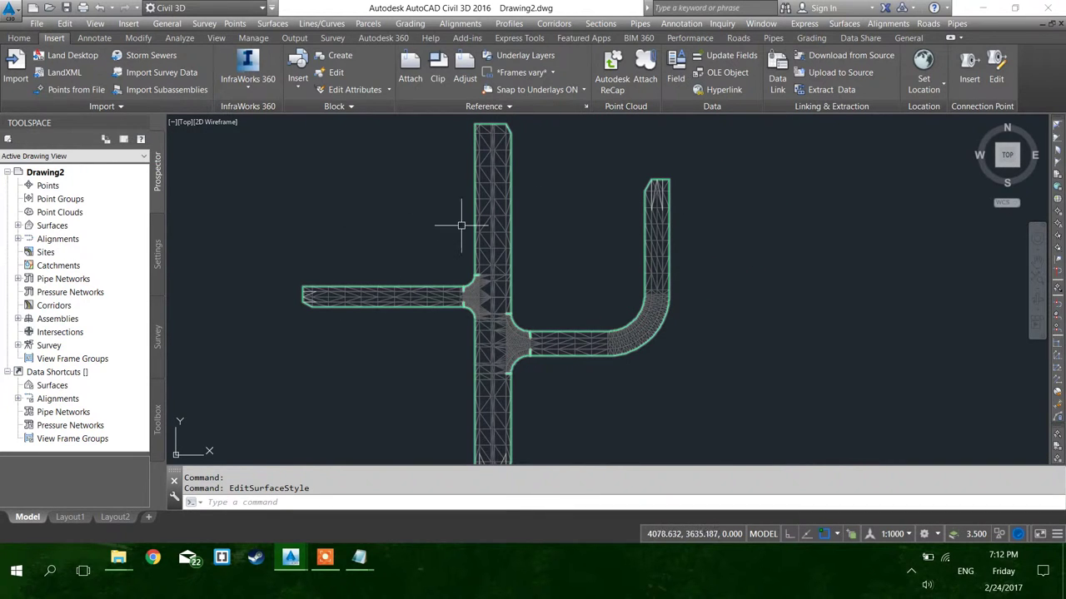
Return to the ARD - BASE drawing and review the road layout plan and the three longitudinal profiles.
click(290, 557)
click(236, 482)
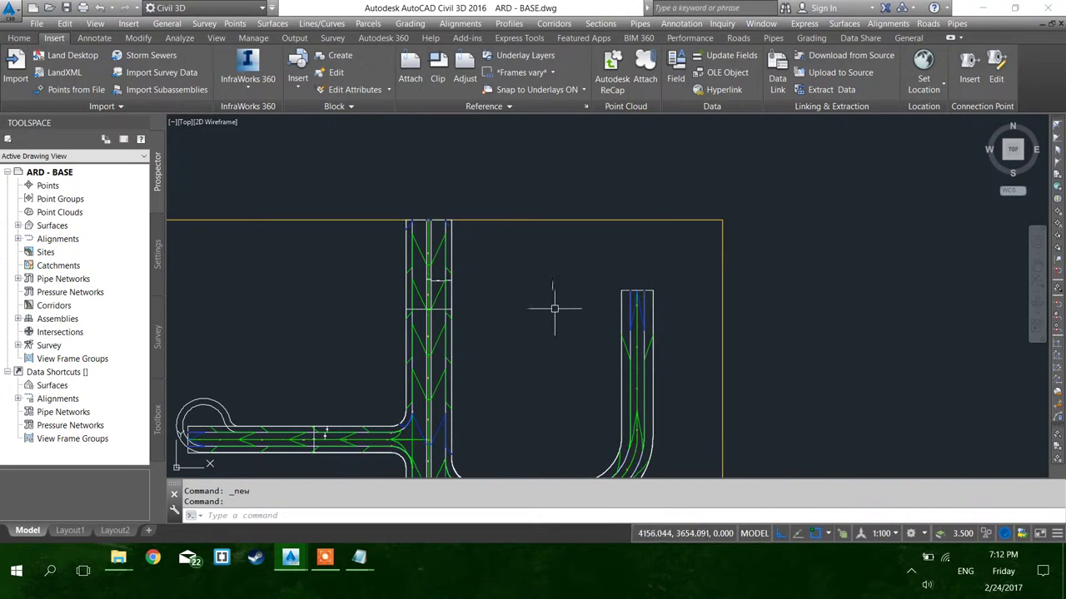
scroll(475, 178, down, 4)
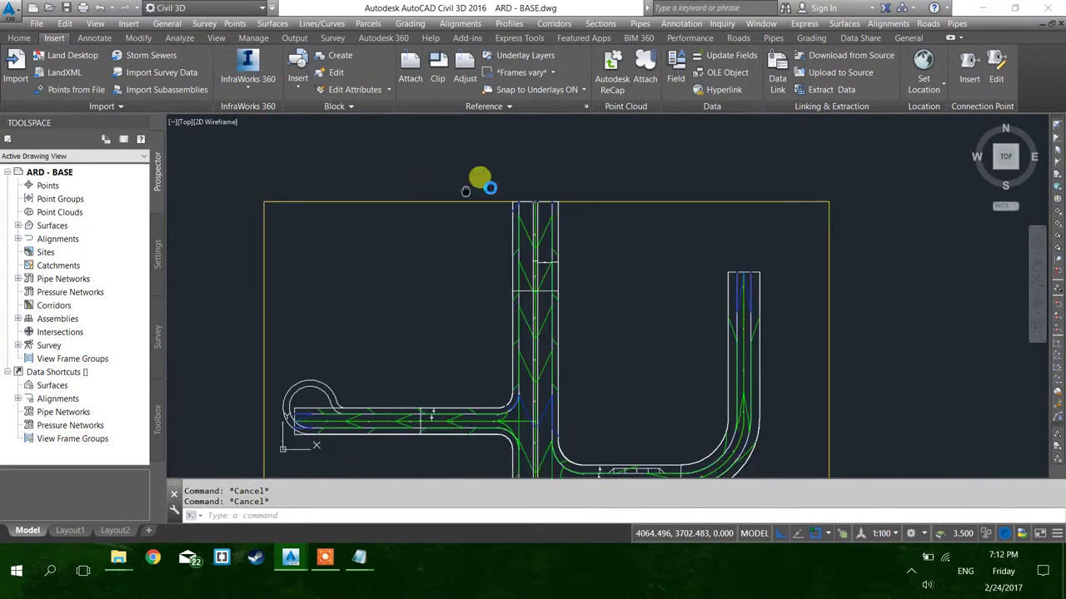
middle_drag(527, 208, 524, 191)
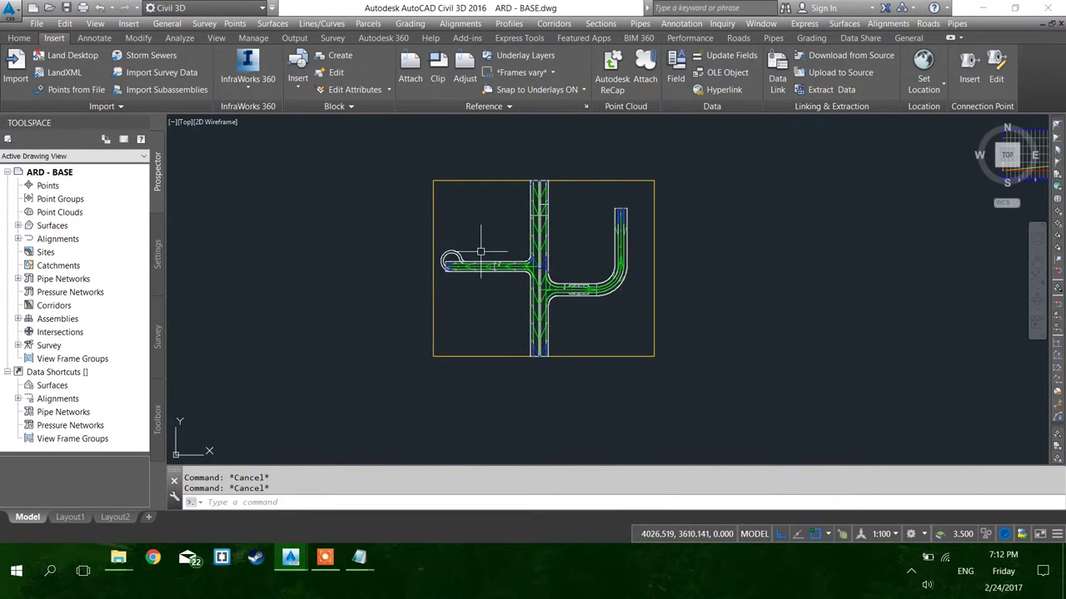
middle_drag(568, 275, 506, 311)
mouse_move(711, 244)
middle_down()
mouse_move(505, 310)
mouse_move(529, 314)
middle_up()
scroll(535, 314, down, 2)
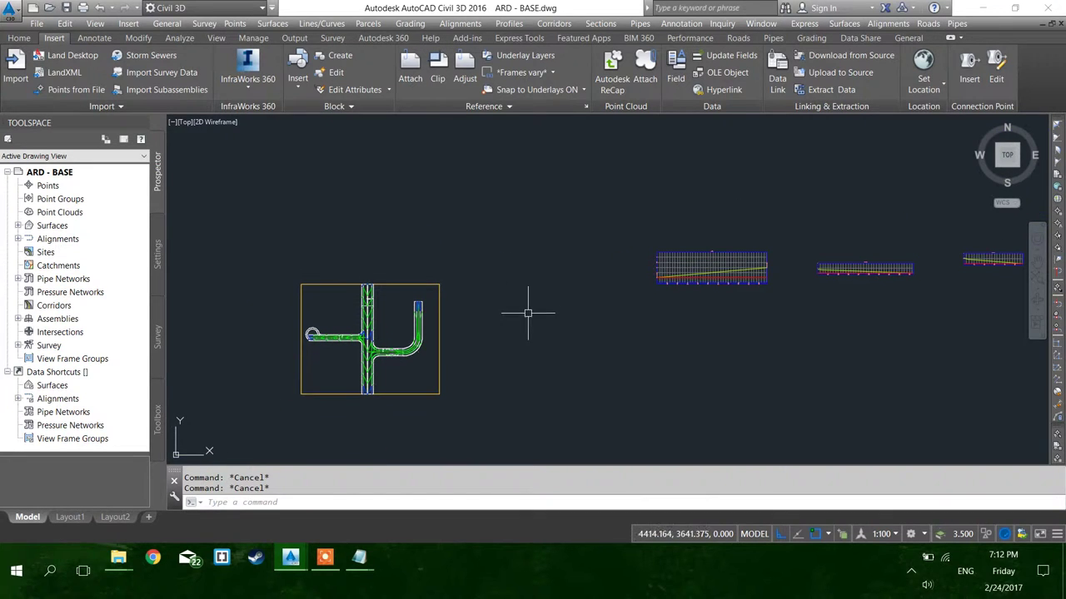
middle_drag(1022, 301, 835, 326)
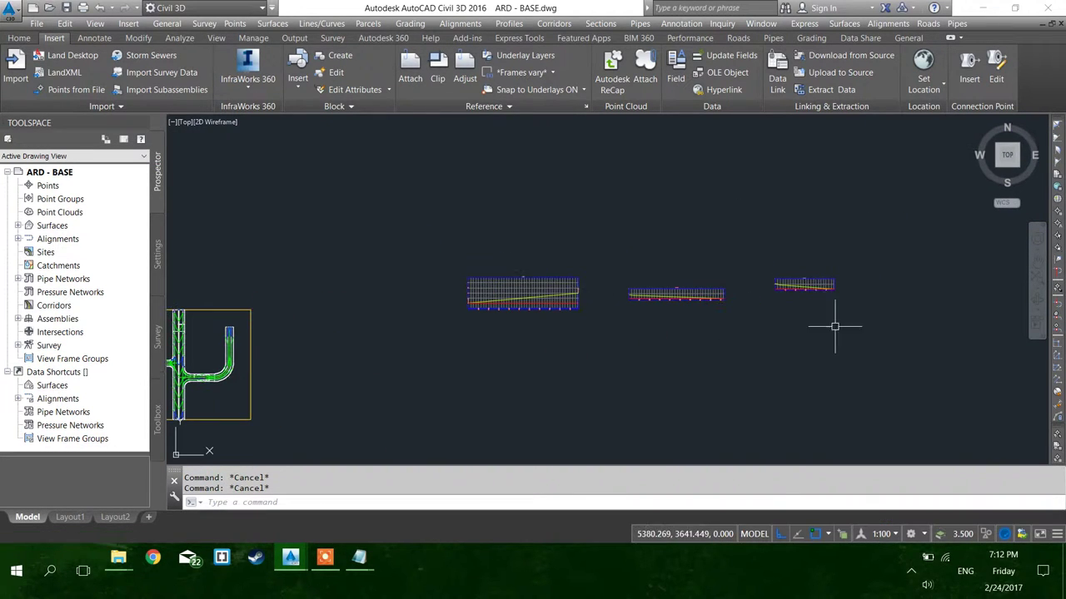
middle_drag(359, 341, 493, 304)
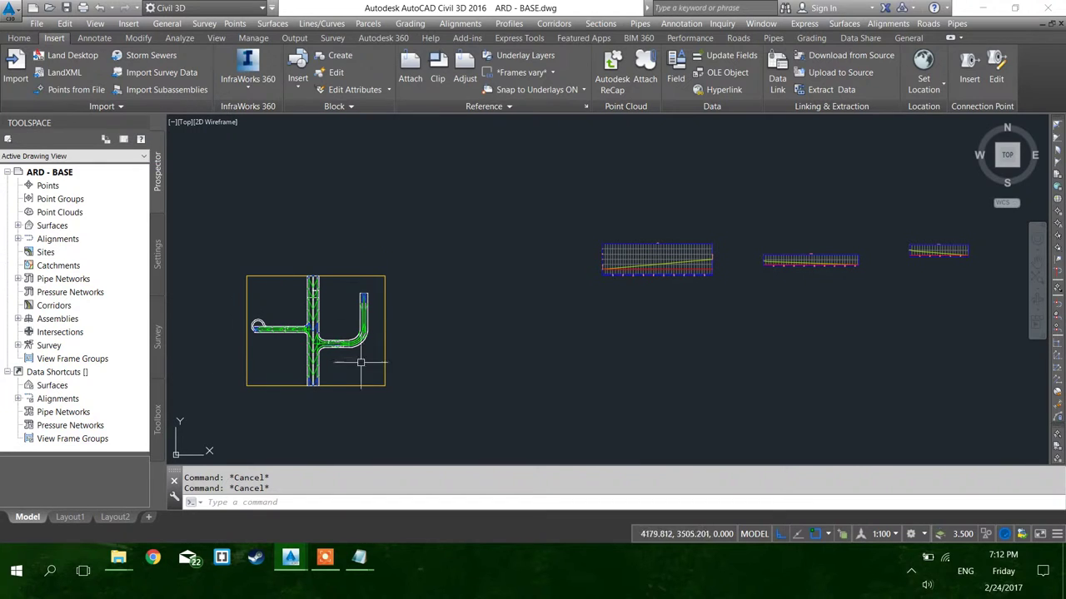
click(737, 37)
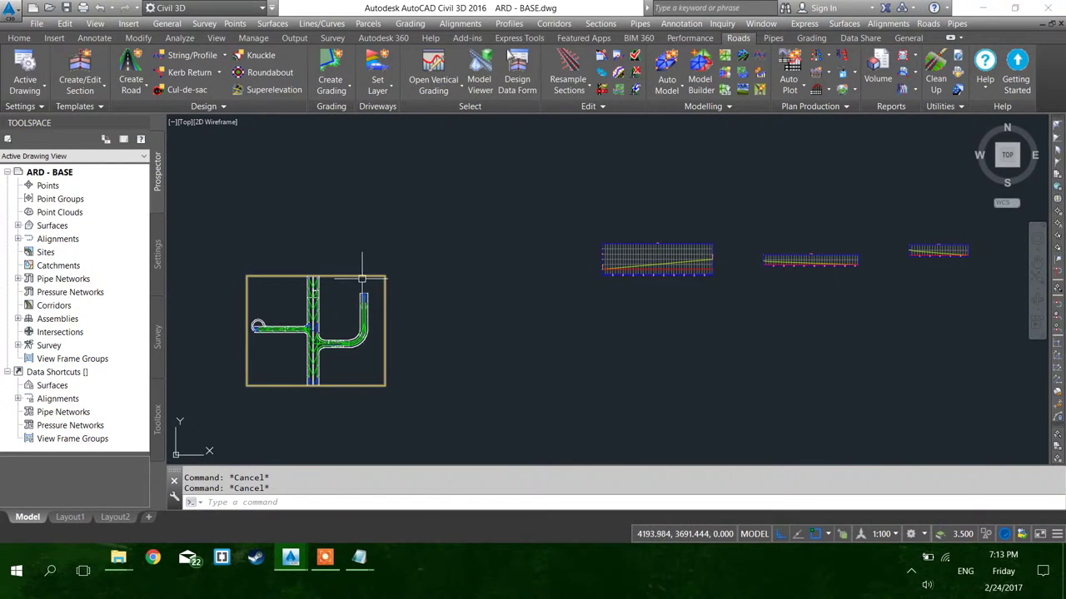
click(475, 321)
click(543, 293)
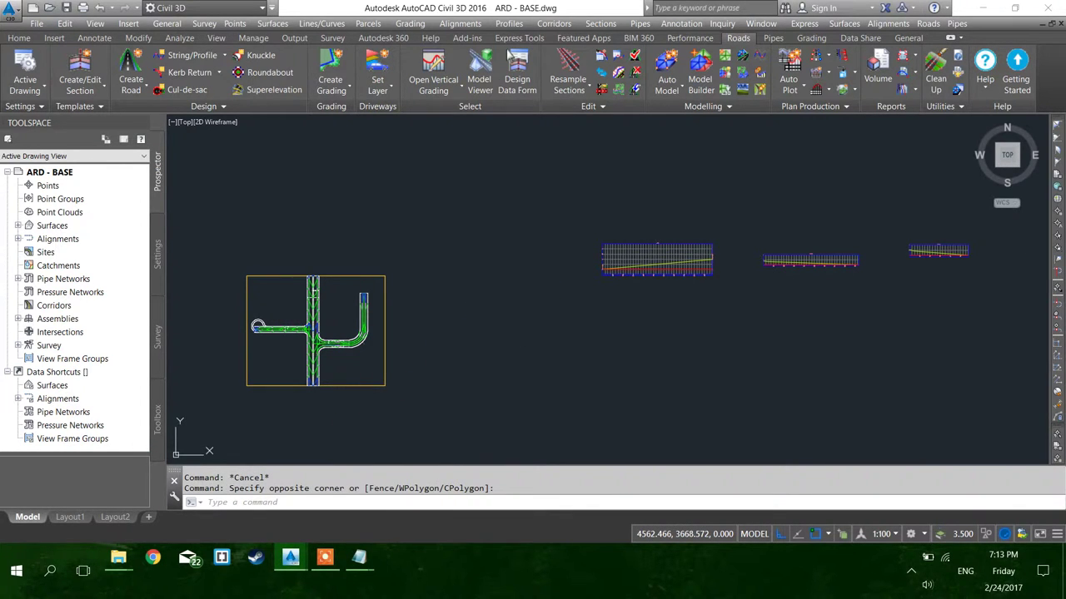
Save and close ARD - BASE.dwg, and close Drawing2.dwg without saving its changes.
key(ctrl+s)
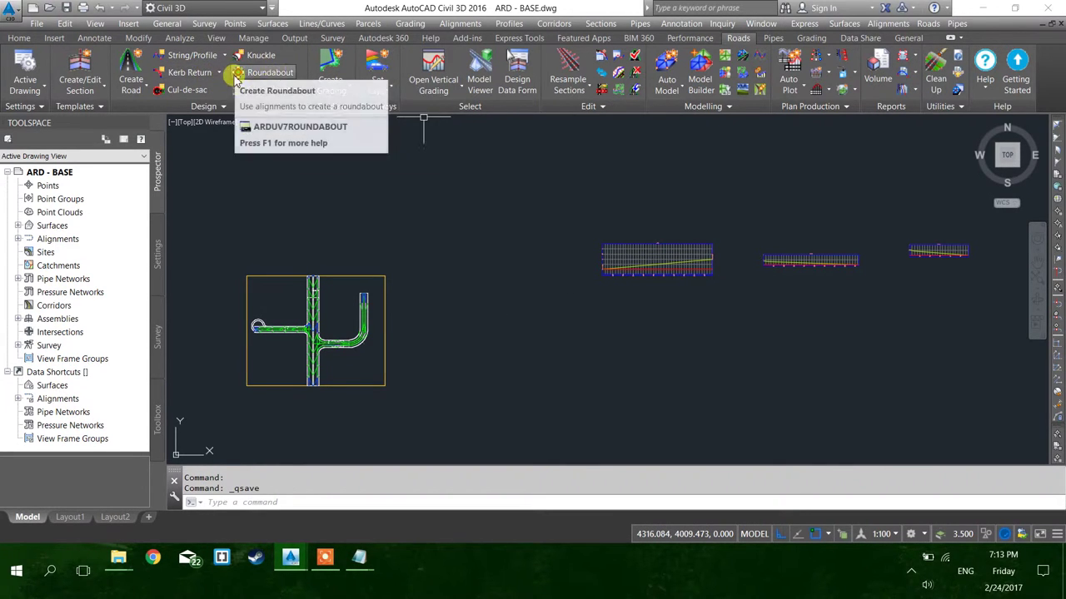
click(1059, 31)
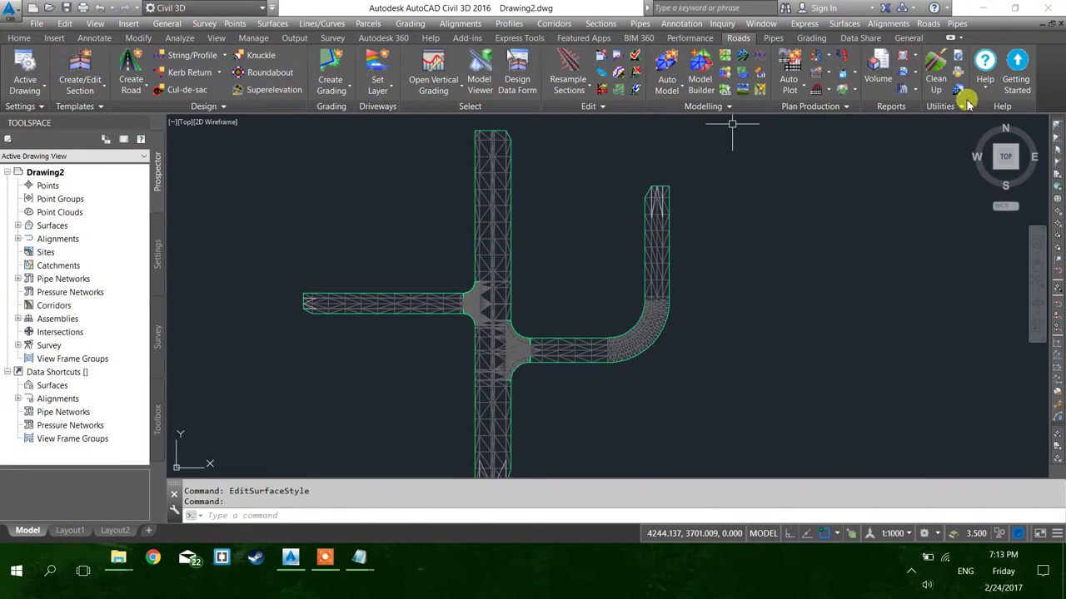
click(1060, 31)
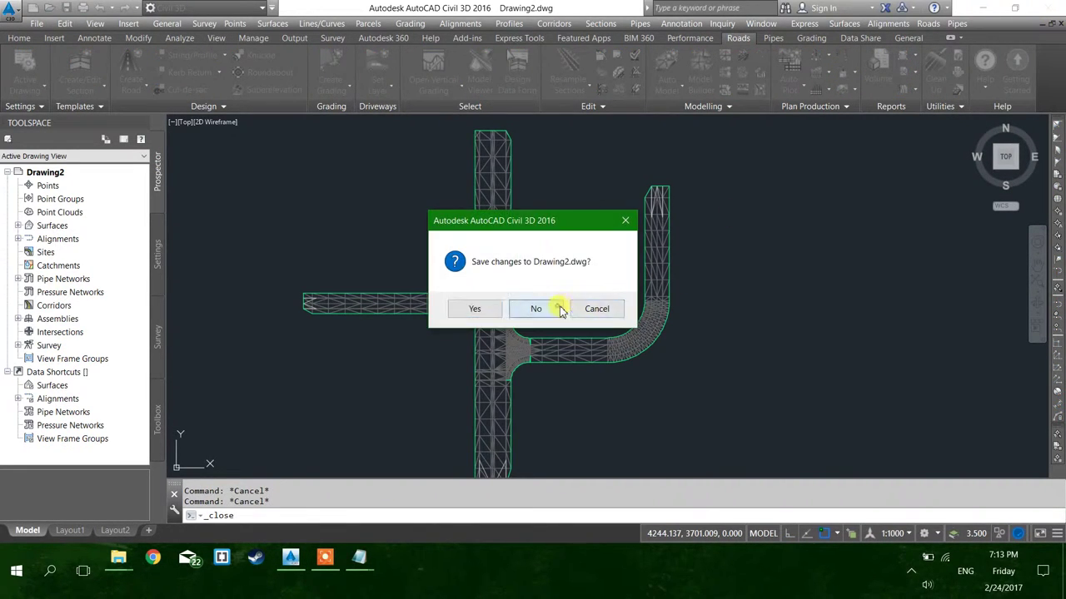
click(536, 309)
Switch to File Explorer and open ARD - BASE.dwg from the WORK folder in Civil 3D.
key(alt+Tab)
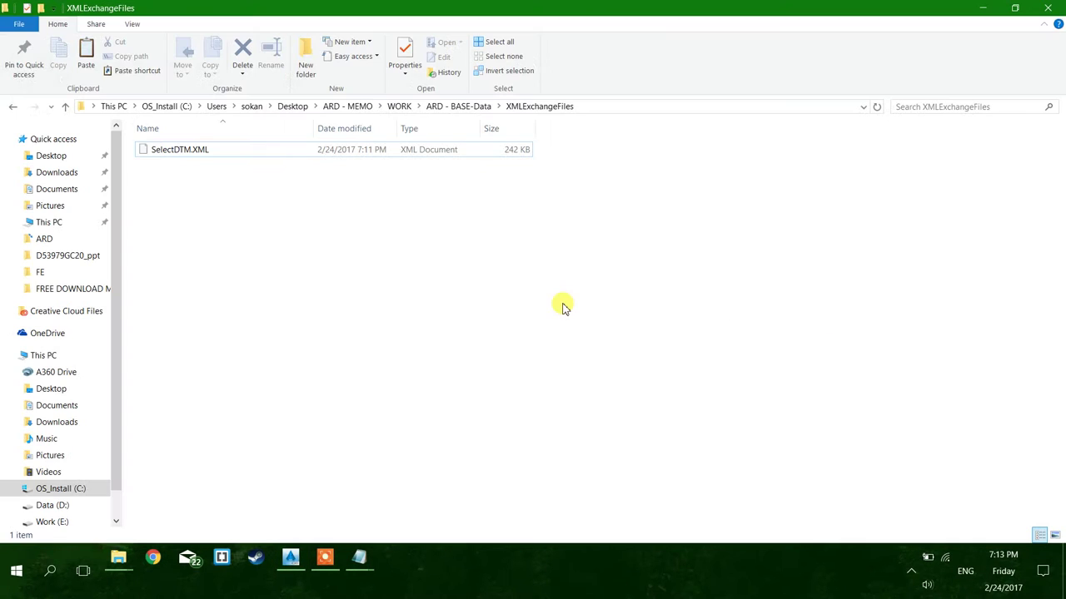
click(437, 106)
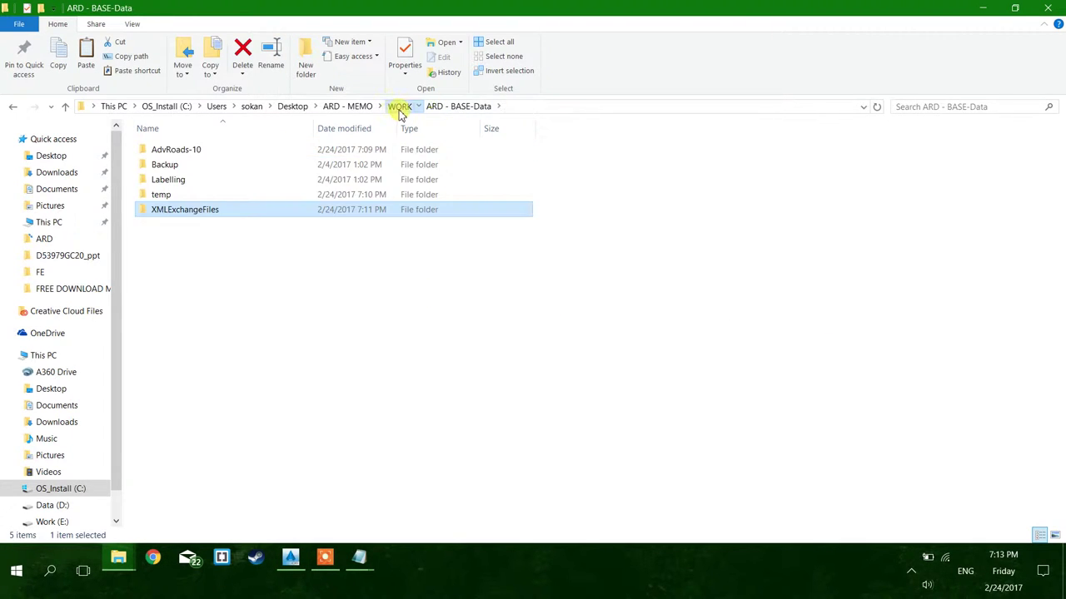
click(399, 105)
click(170, 179)
key(alt+Tab)
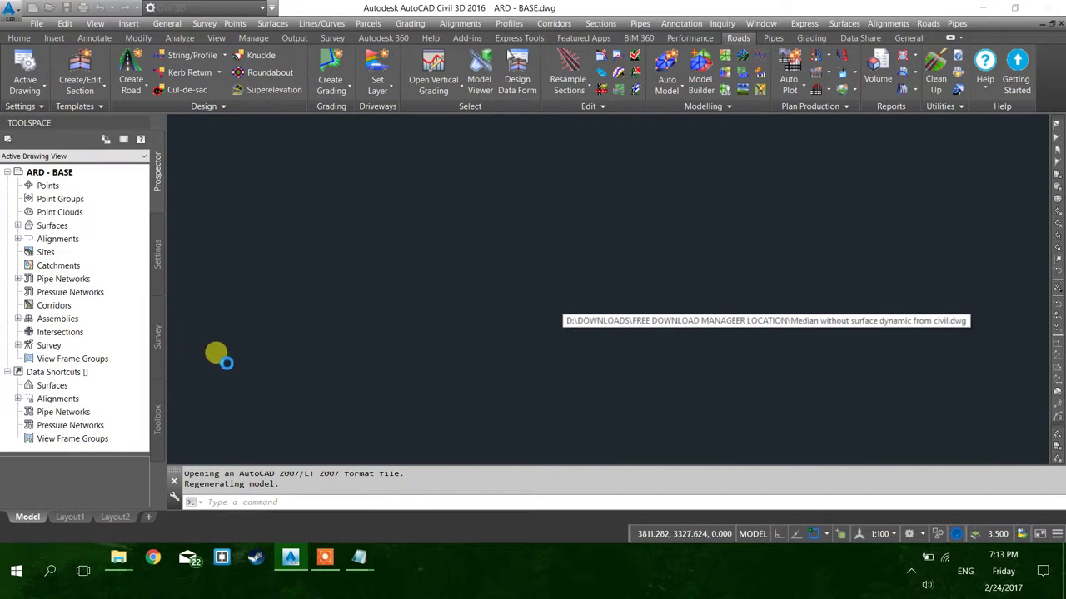
Open vertical grading for the main road's centreline alignment, check its grade line and close the grading window.
scroll(250, 349, up, 4)
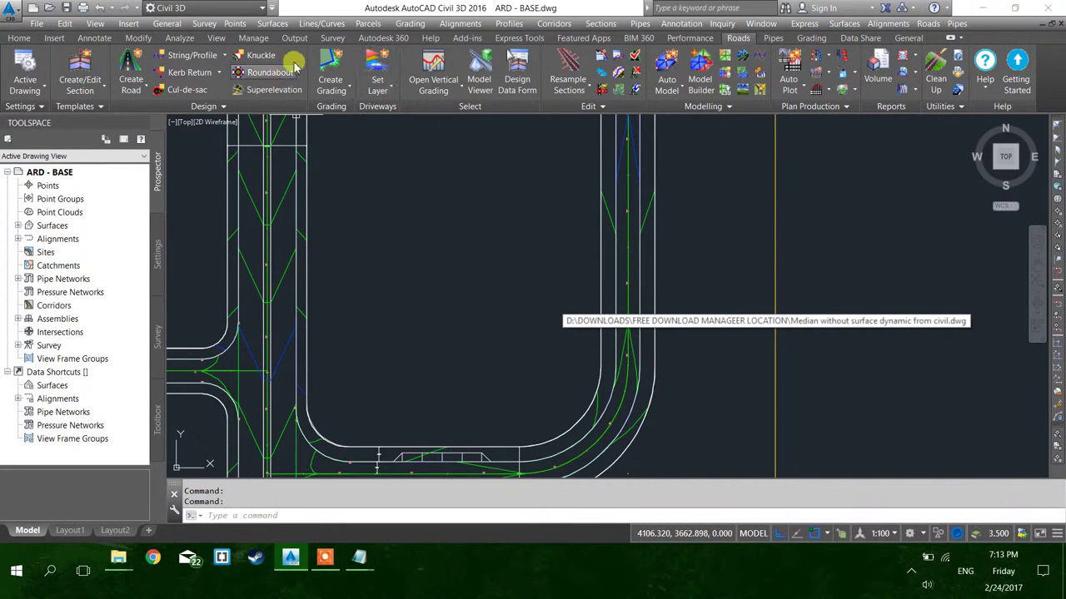
click(433, 71)
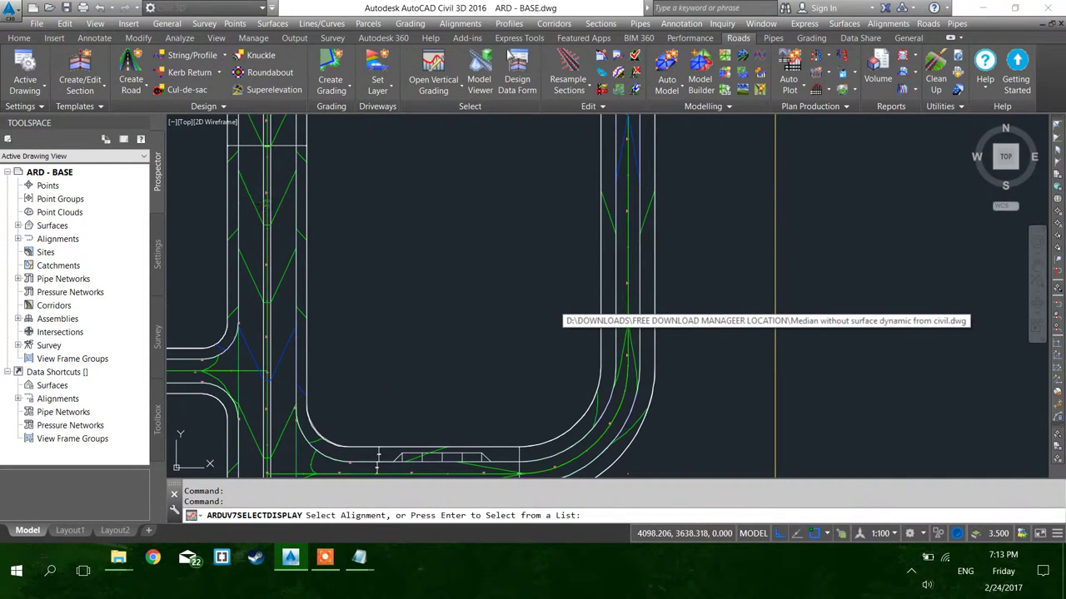
click(267, 206)
click(296, 302)
click(487, 52)
Compare the main road's longitudinal profile with the design levels in its centreline's vertical grading window.
scroll(630, 286, down, 5)
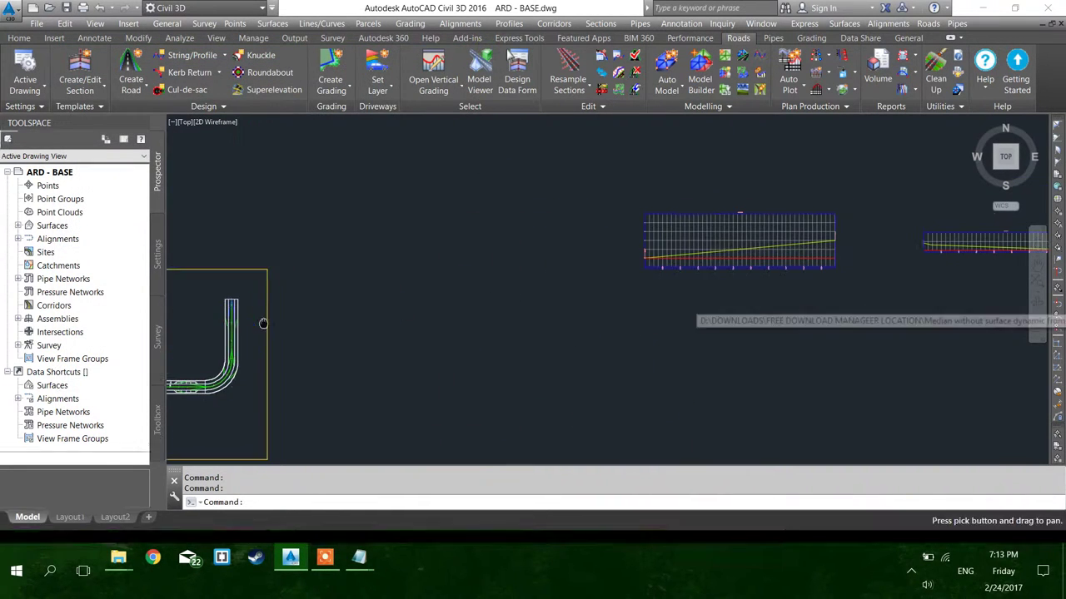
scroll(749, 241, up, 5)
middle_drag(693, 236, 568, 277)
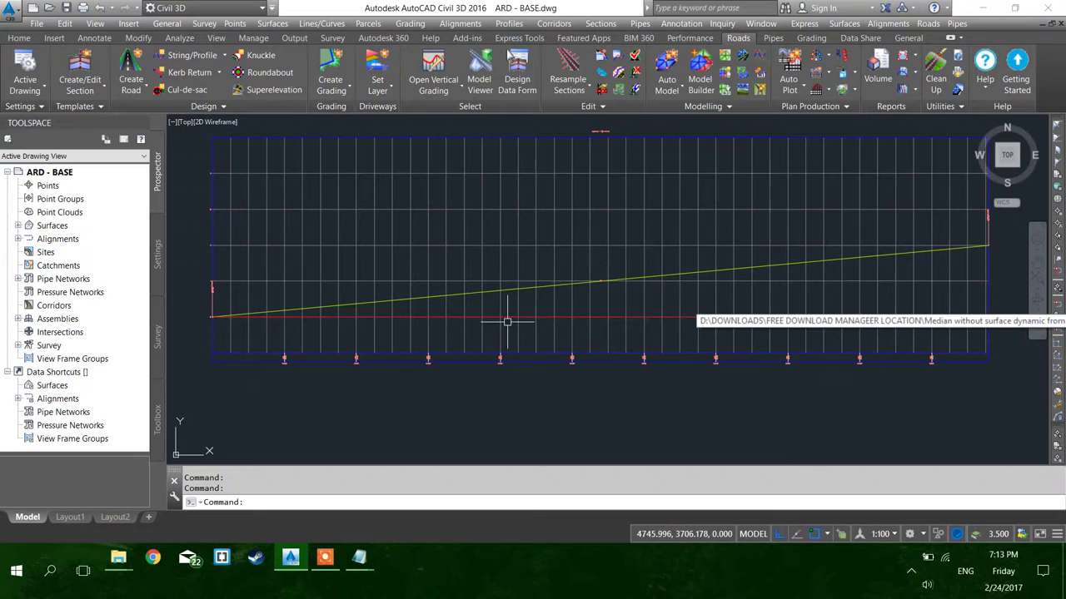
scroll(608, 283, up, 4)
scroll(515, 298, down, 9)
middle_drag(192, 443, 427, 354)
scroll(357, 294, up, 3)
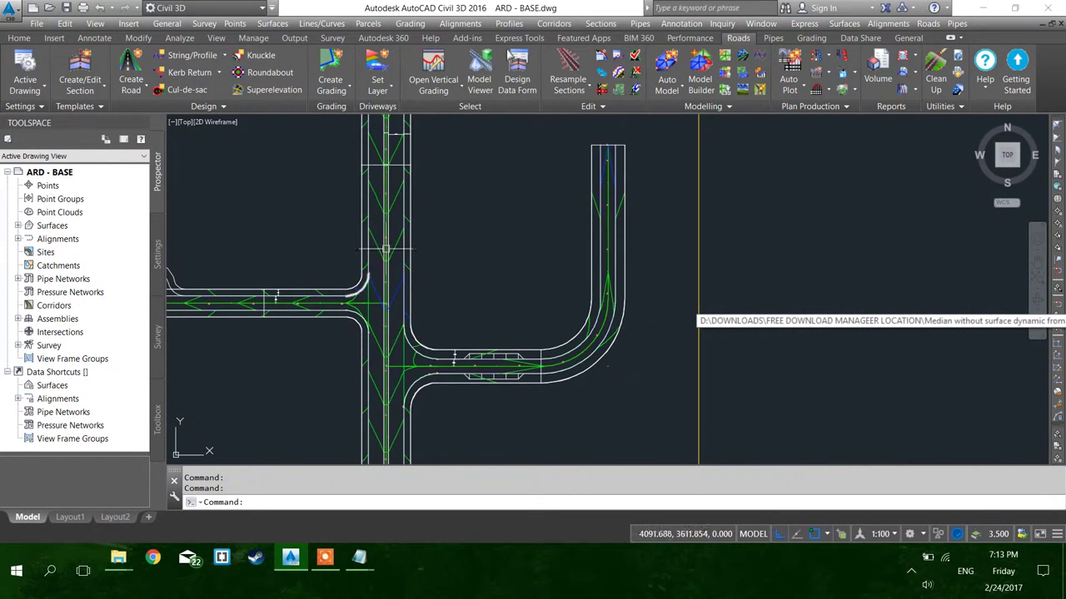
scroll(395, 224, up, 5)
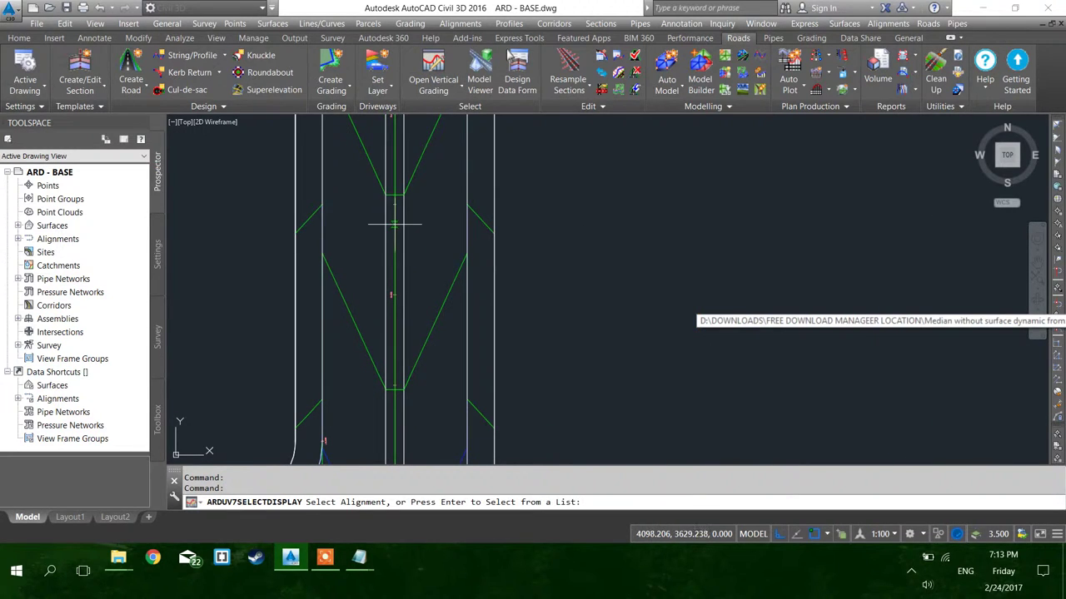
click(395, 225)
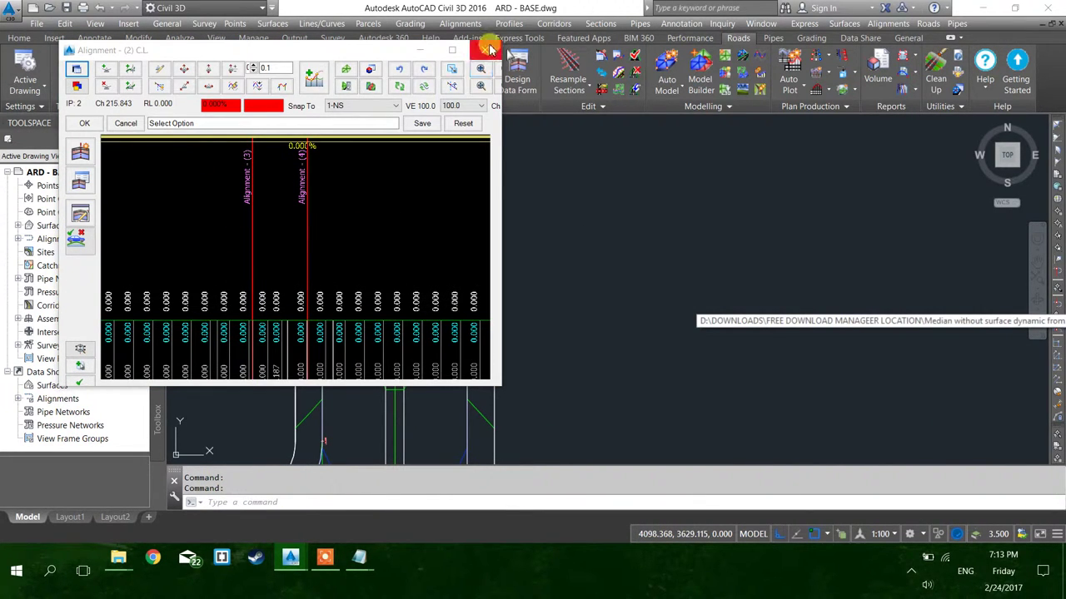
click(489, 50)
Recheck the main road centreline's grade and levels in vertical grading, and close the window.
click(620, 233)
scroll(369, 228, down, 6)
scroll(592, 247, down, 2)
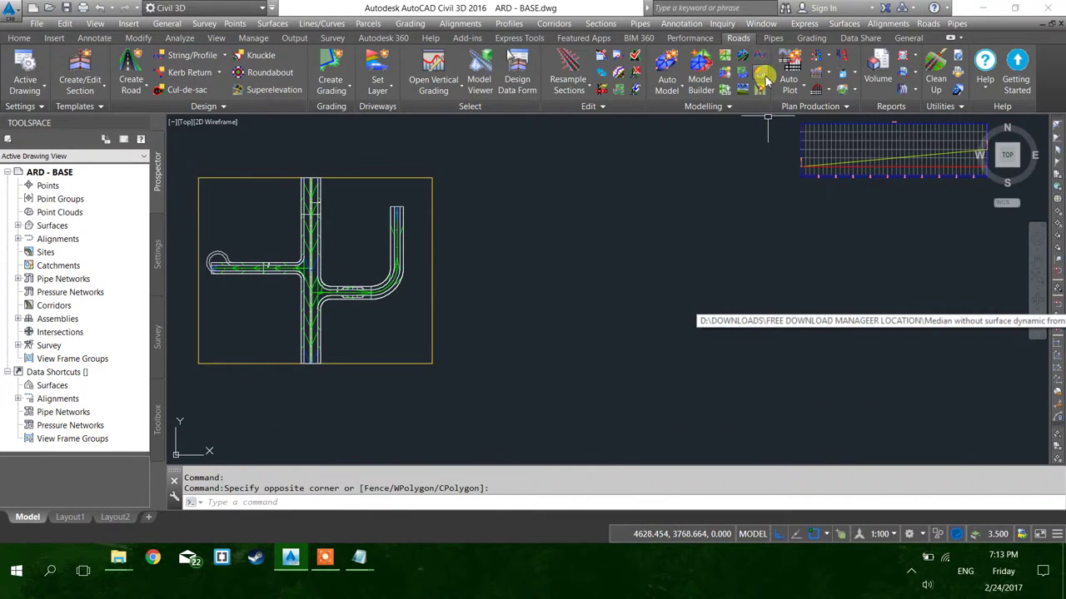
key(Escape)
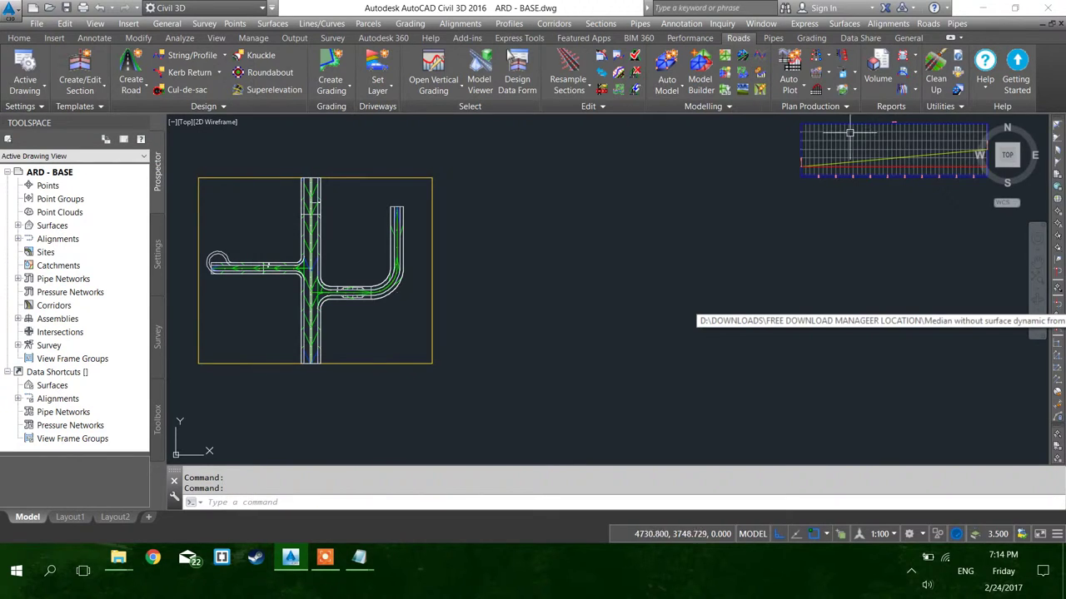
scroll(310, 258, up, 7)
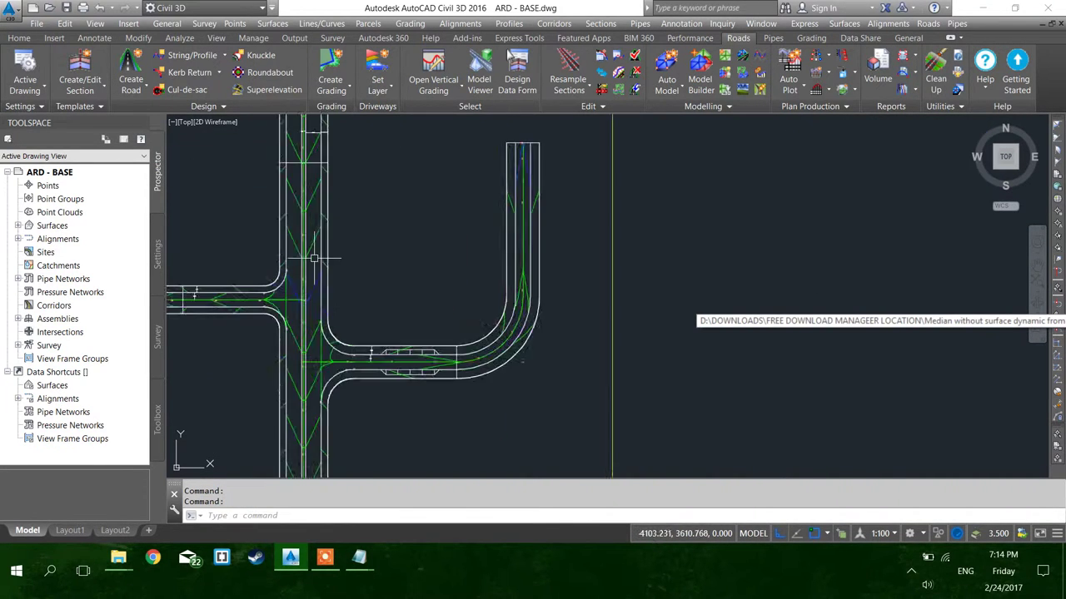
click(321, 214)
click(465, 175)
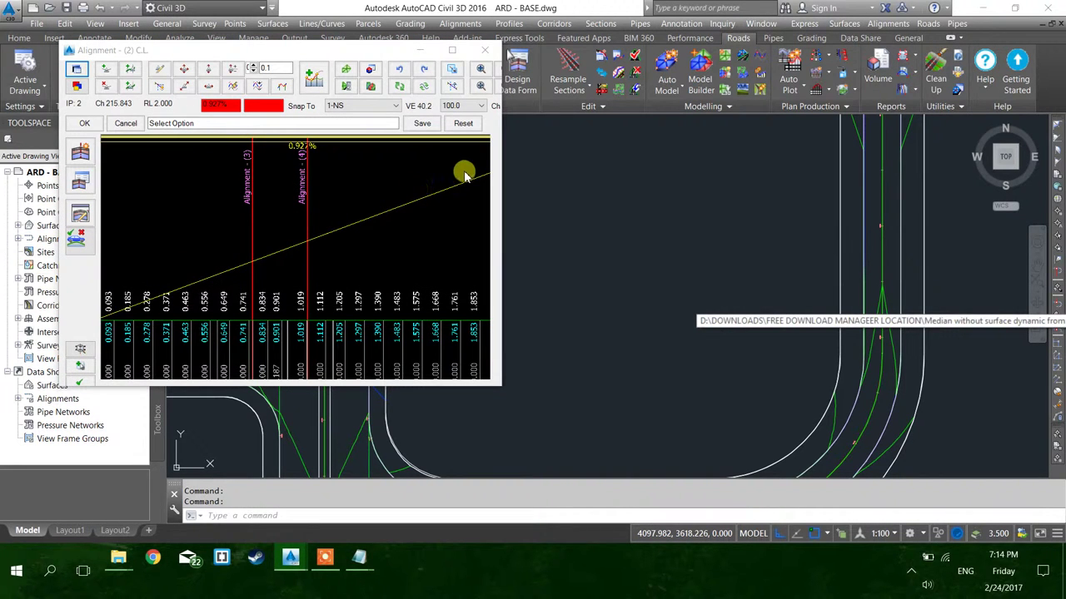
click(484, 50)
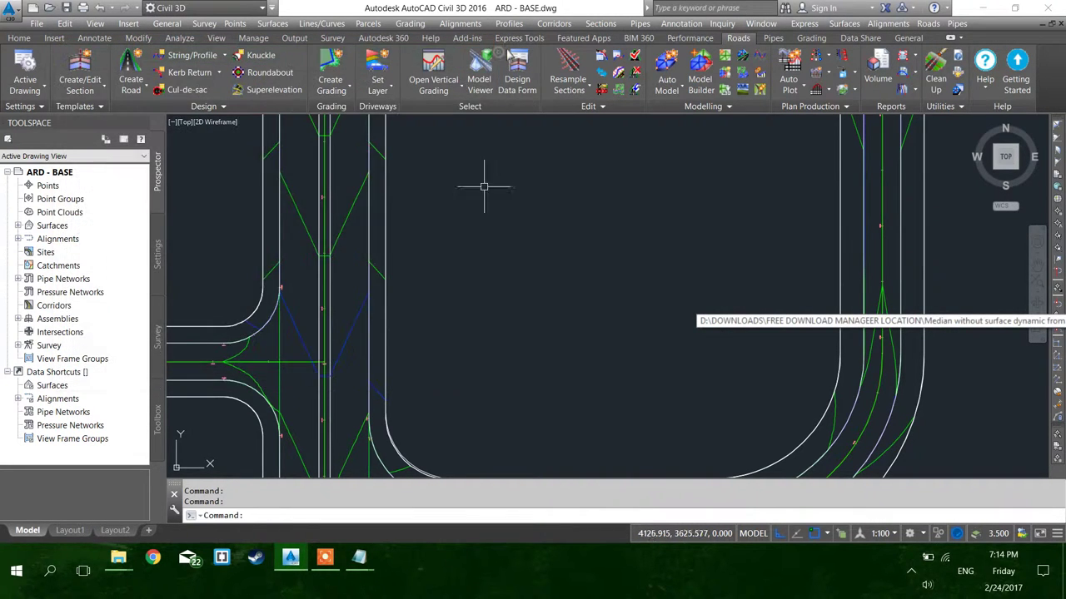
Erase the displayed road model from the plan and rebuild it with Auto Model.
scroll(466, 274, down, 5)
key(Escape)
click(427, 215)
text(e)
key(Return)
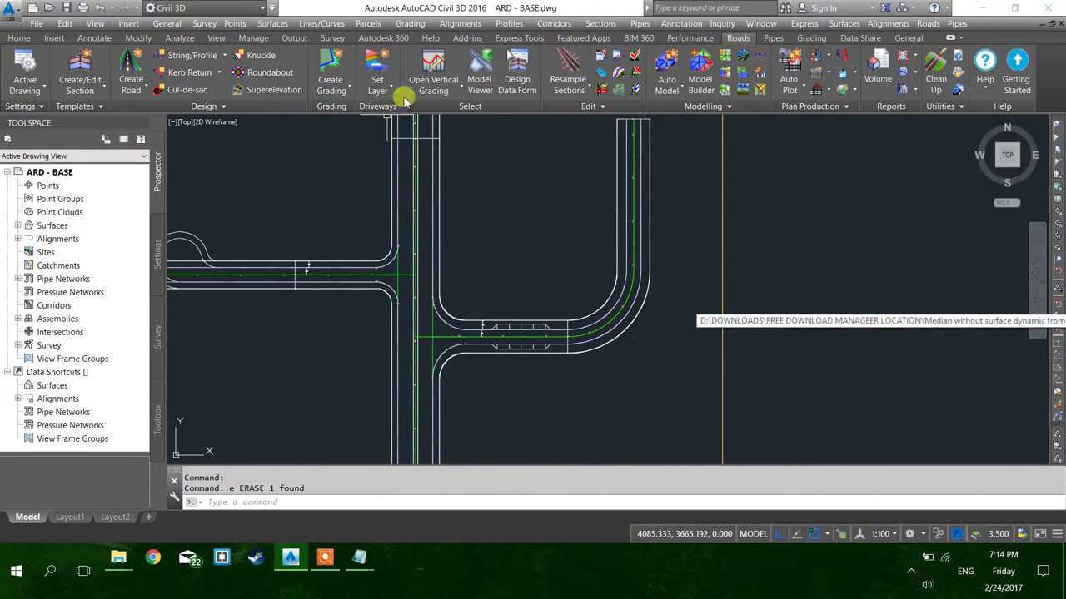
click(757, 59)
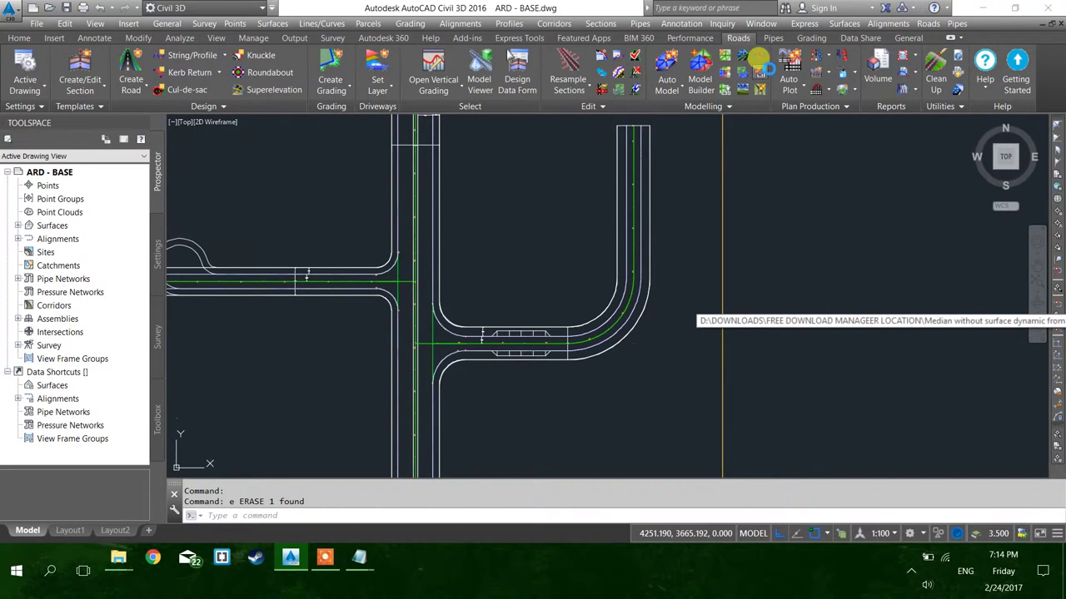
click(670, 85)
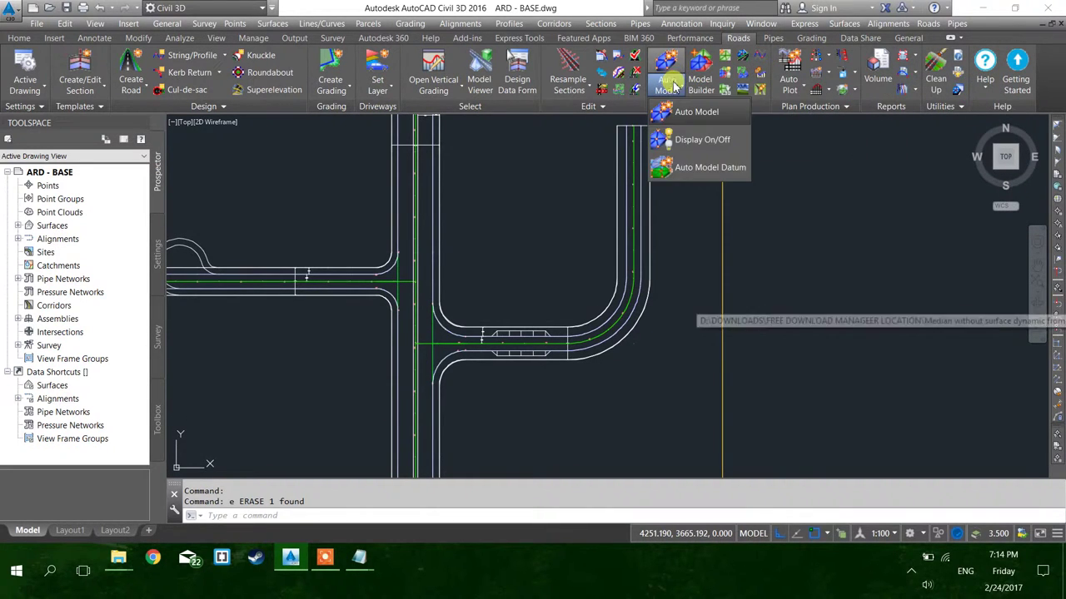
click(675, 110)
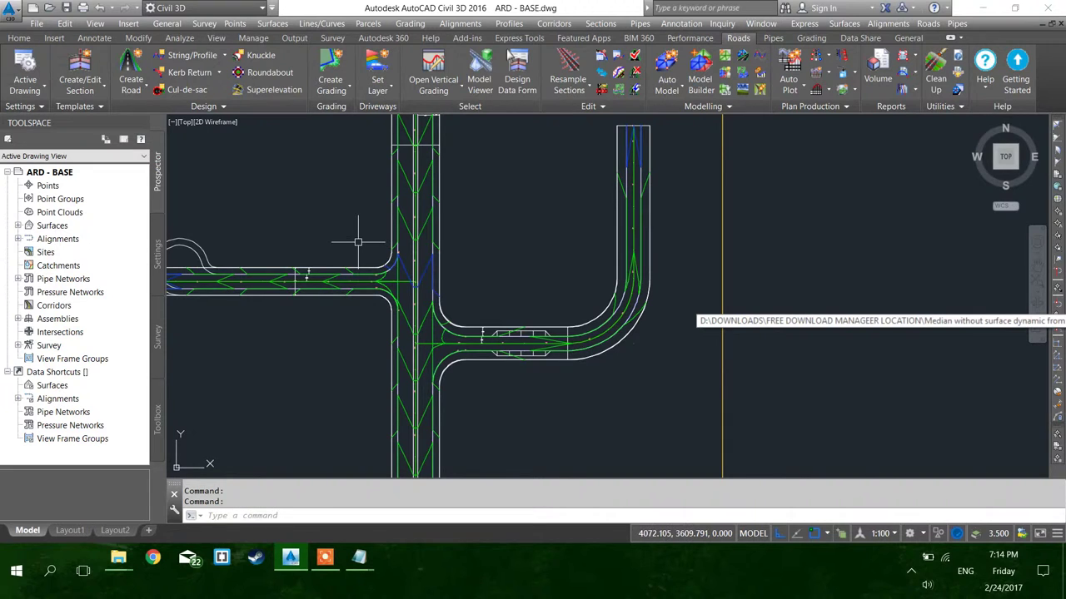
Examine the rebuilt road model in plan and the row of road and kerb return profiles beside it.
scroll(363, 243, down, 2)
middle_drag(372, 243, 327, 299)
scroll(346, 300, down, 1)
mouse_move(421, 287)
middle_down()
mouse_move(376, 292)
mouse_move(378, 304)
middle_up()
key(Escape)
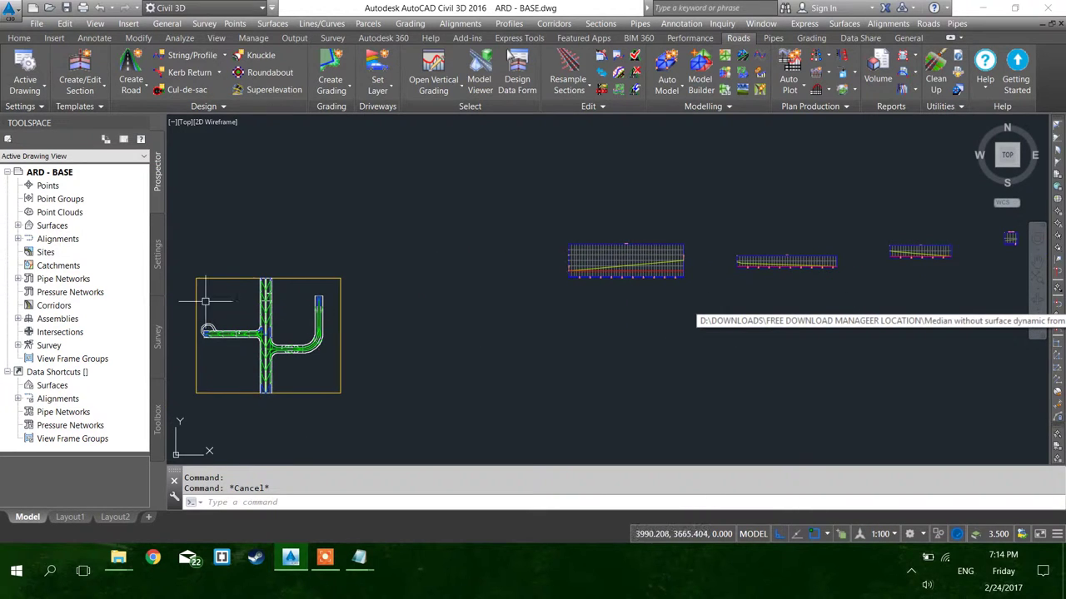
scroll(196, 333, up, 5)
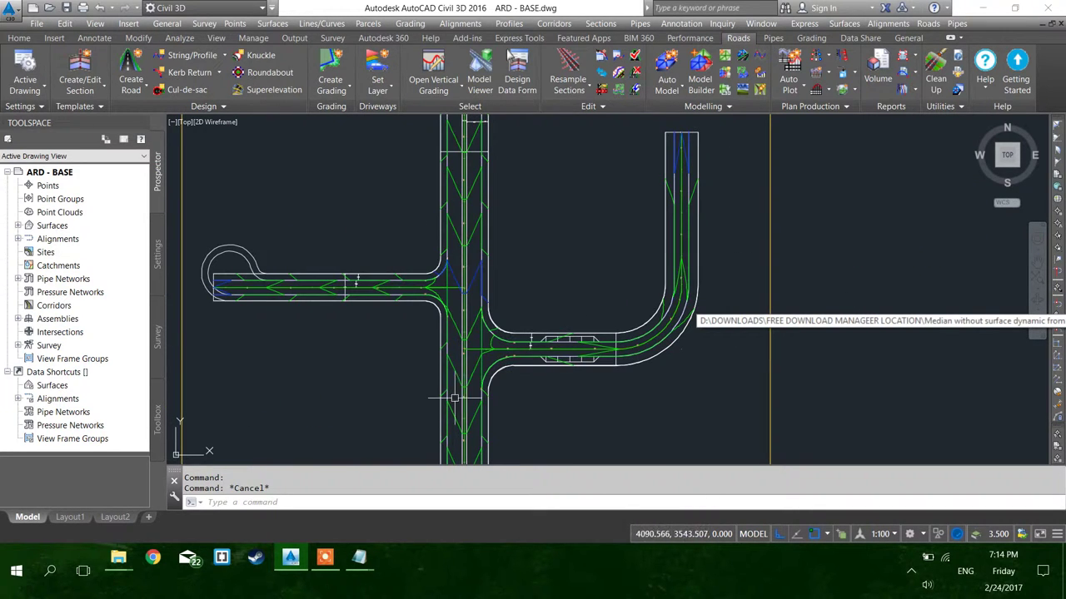
scroll(488, 354, down, 3)
middle_drag(653, 330, 311, 307)
middle_drag(649, 262, 424, 280)
middle_drag(679, 228, 566, 233)
scroll(566, 234, up, 5)
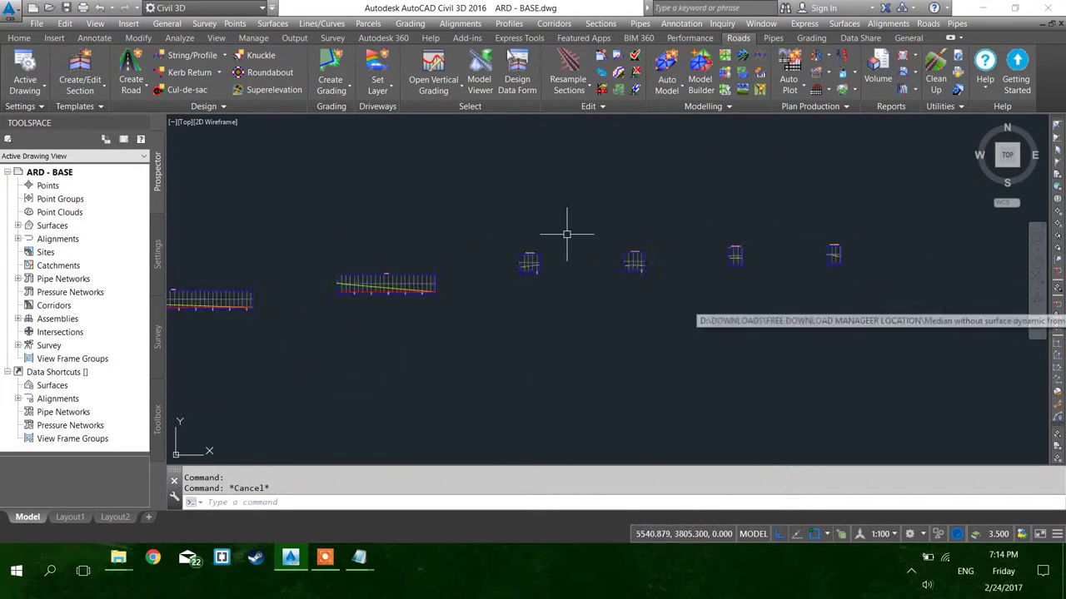
Try raising the middle vertical intersection point of a kerb return profile well above its original position.
scroll(577, 236, up, 1)
scroll(632, 248, down, 2)
middle_drag(973, 245, 424, 262)
scroll(494, 241, up, 4)
click(525, 344)
scroll(492, 341, up, 4)
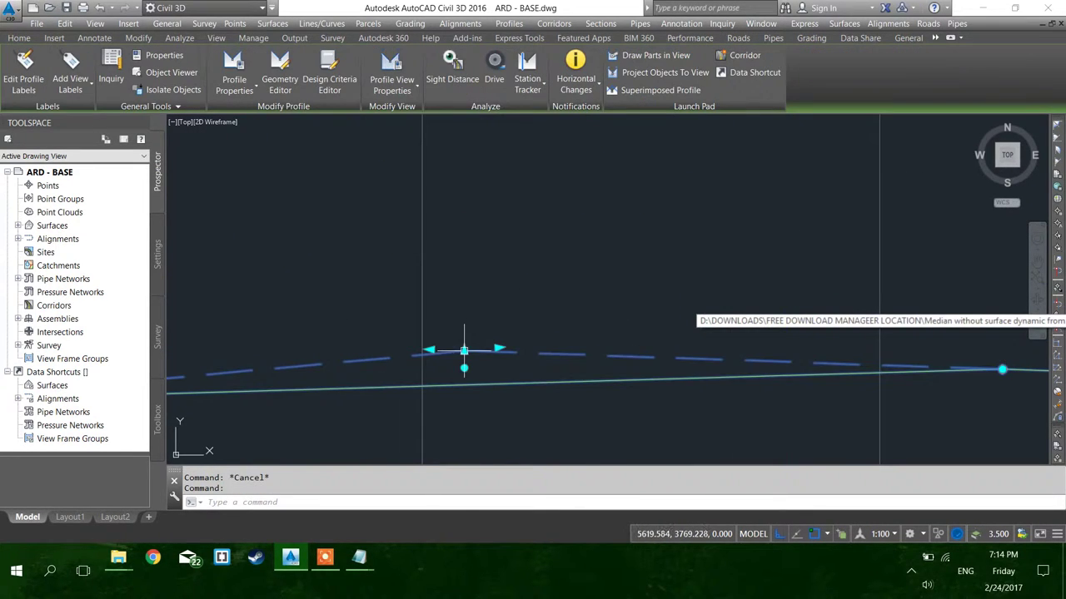
click(464, 351)
scroll(456, 304, down, 4)
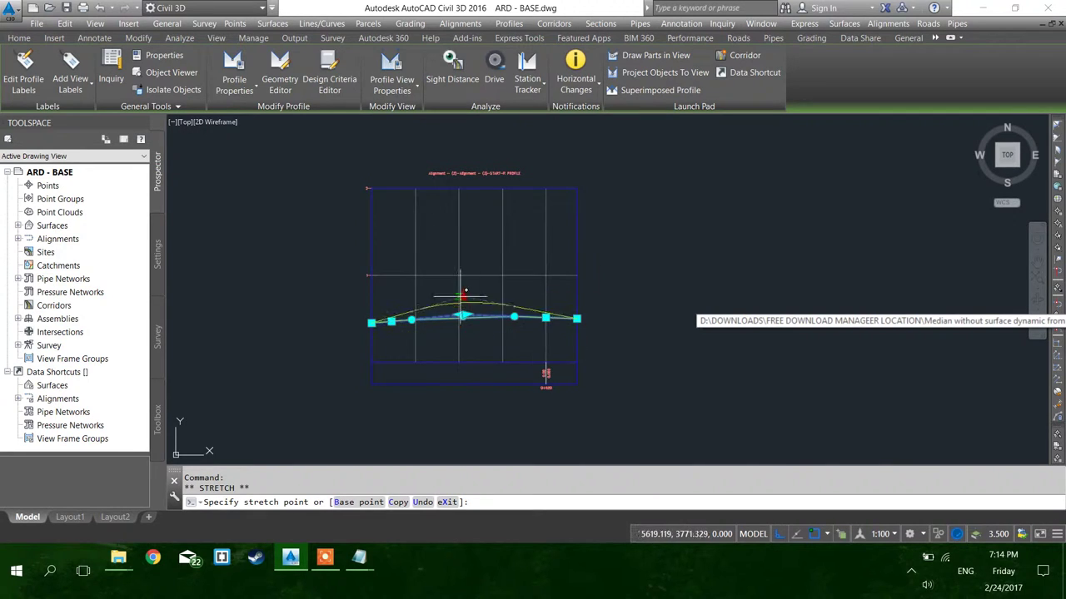
scroll(465, 290, up, 4)
click(496, 236)
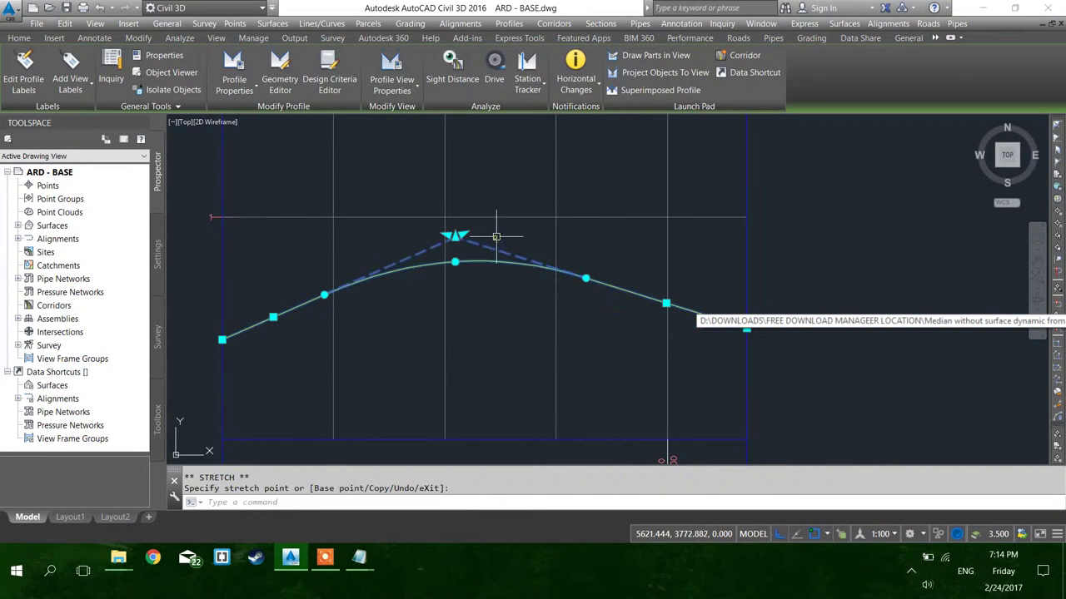
key(Escape)
key(Escape)
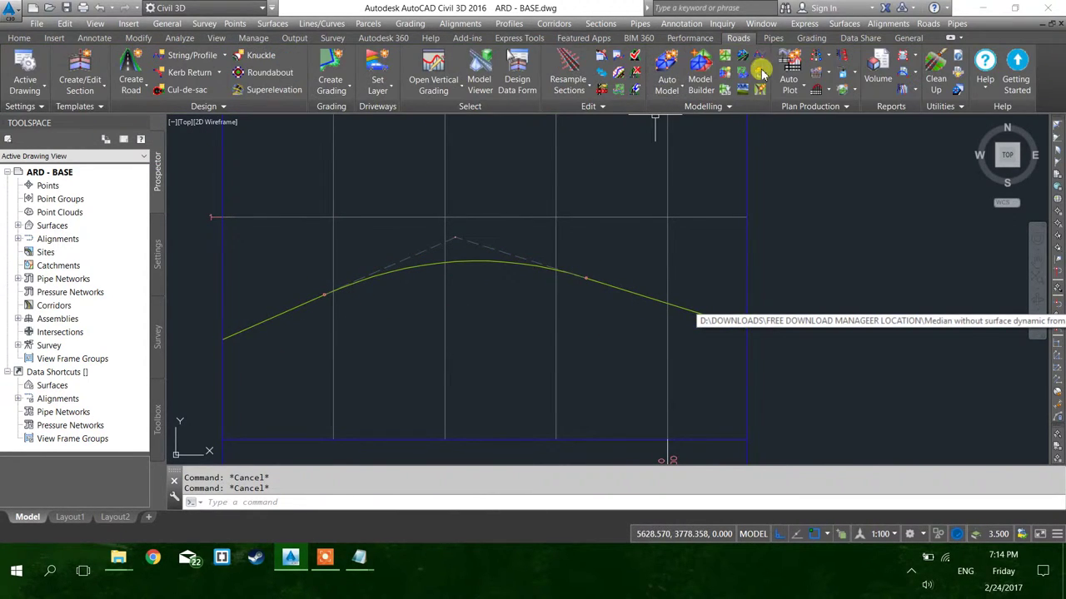
Undo the last change to the kerb return profile and inspect its curve.
key(ctrl+z)
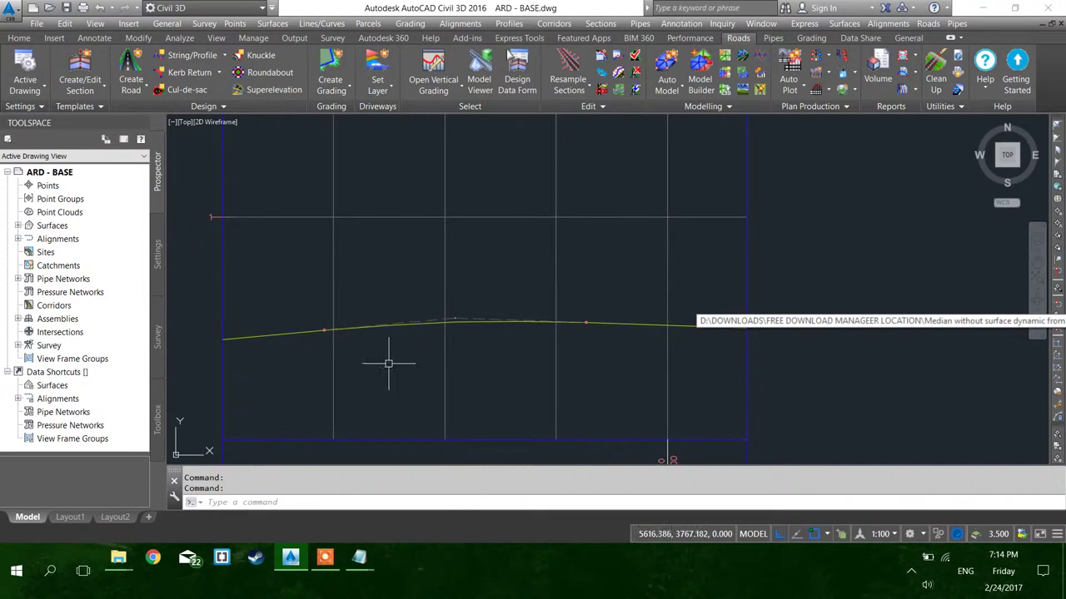
scroll(463, 324, down, 6)
scroll(505, 300, up, 3)
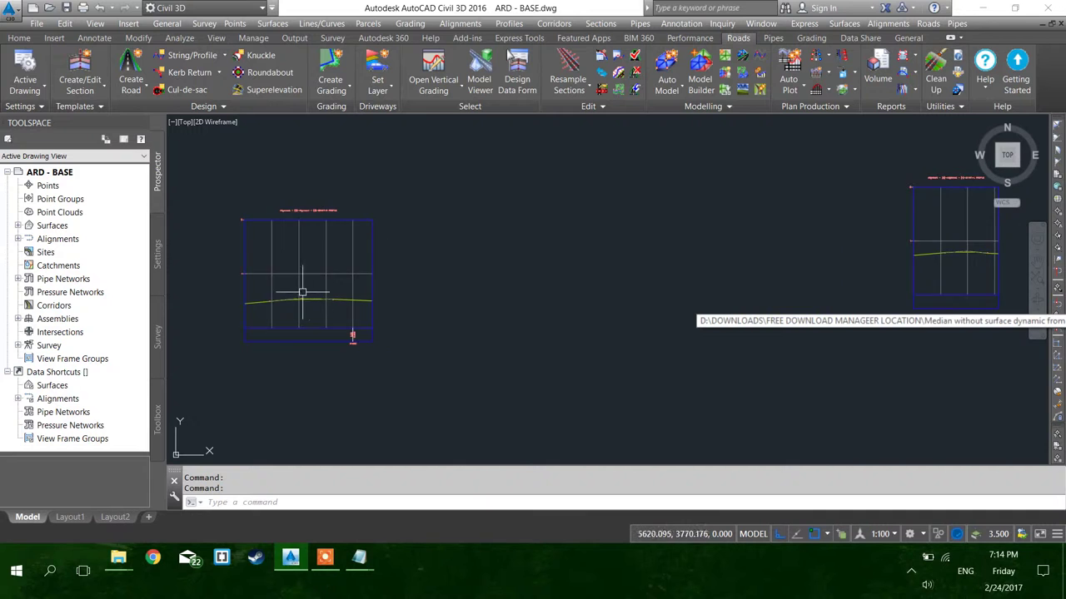
scroll(302, 292, up, 5)
middle_drag(345, 330, 427, 311)
scroll(561, 347, down, 4)
scroll(558, 311, up, 2)
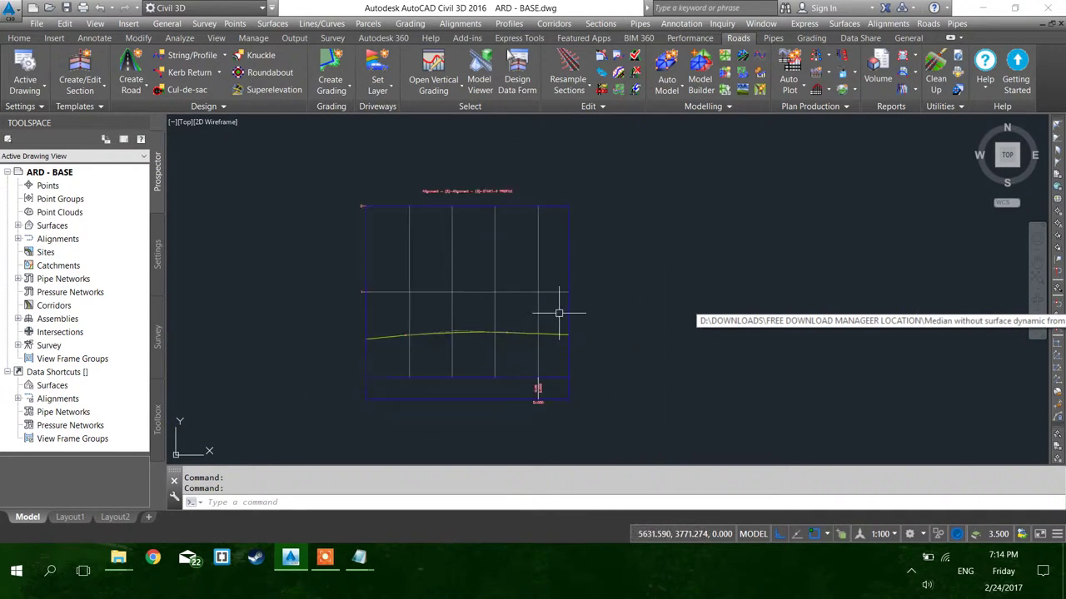
Open the kerb settings and pick a kerb return at the western junction in plan to find its entry.
click(620, 56)
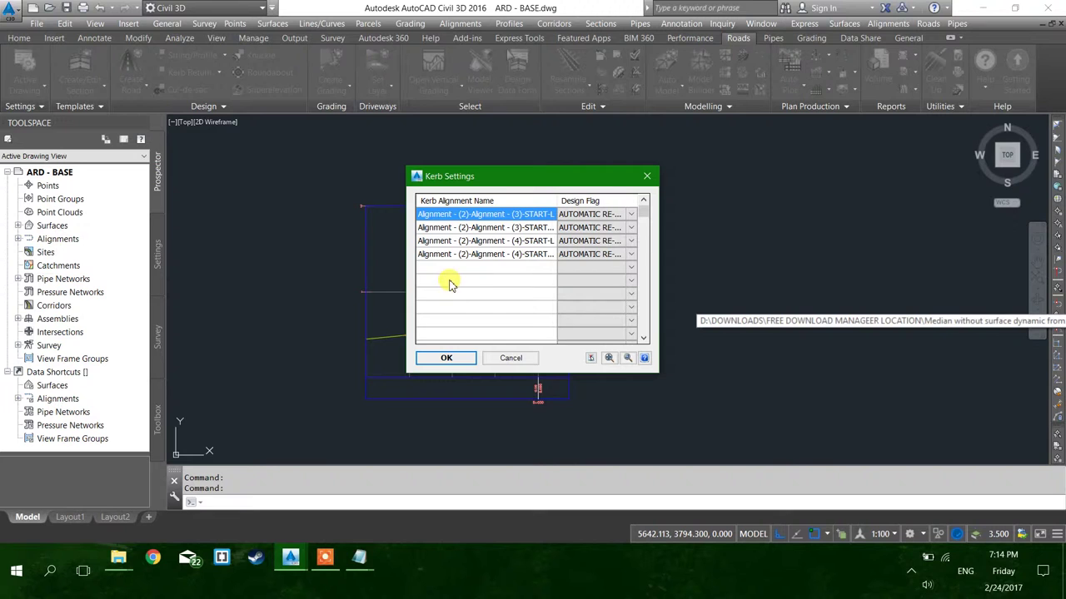
click(617, 216)
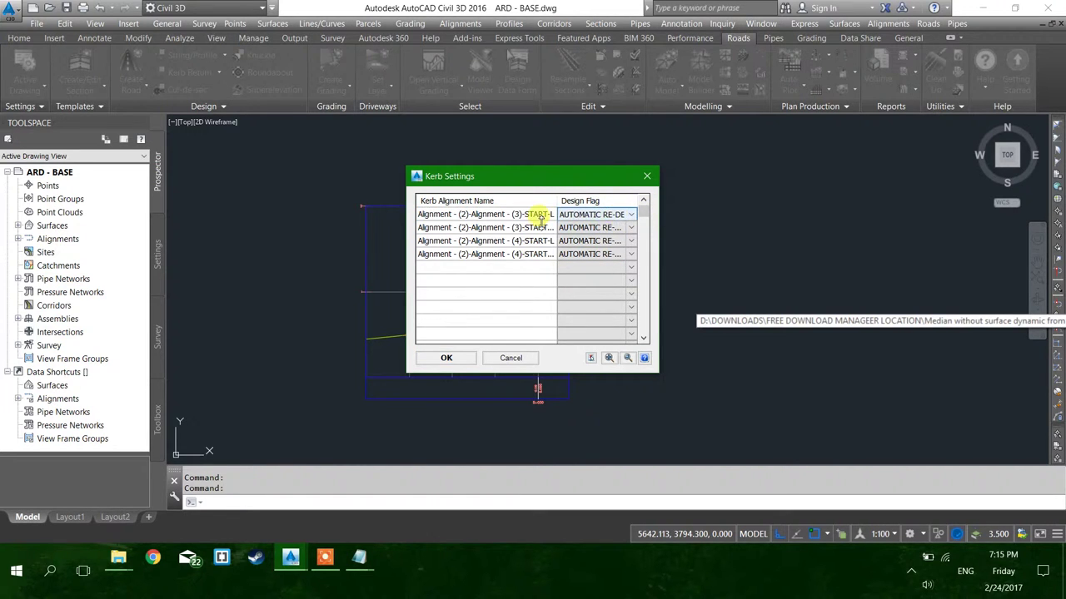
click(590, 358)
scroll(495, 309, down, 5)
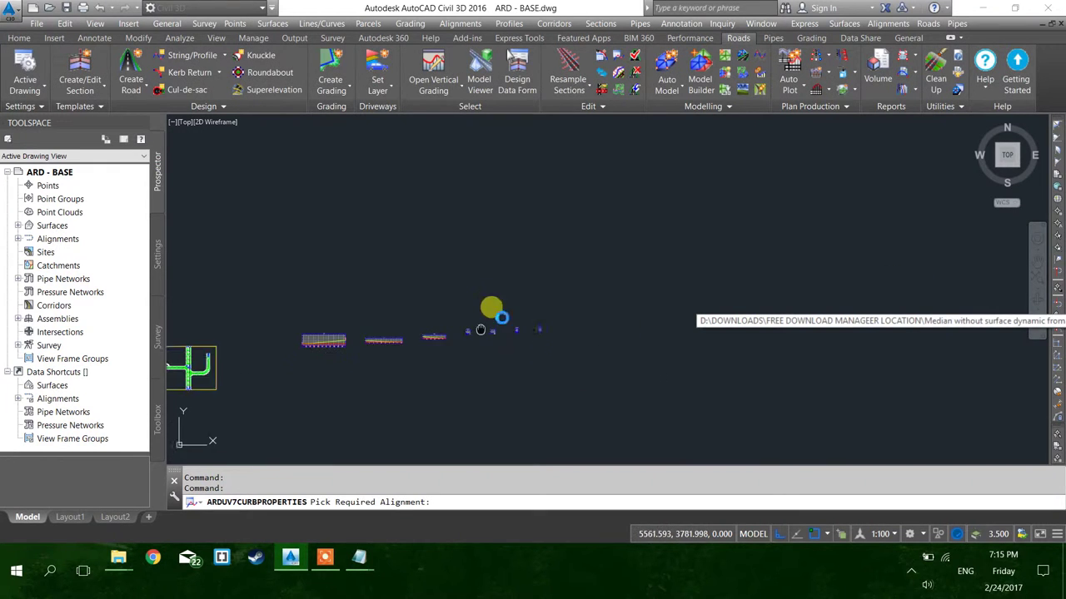
scroll(450, 283, up, 8)
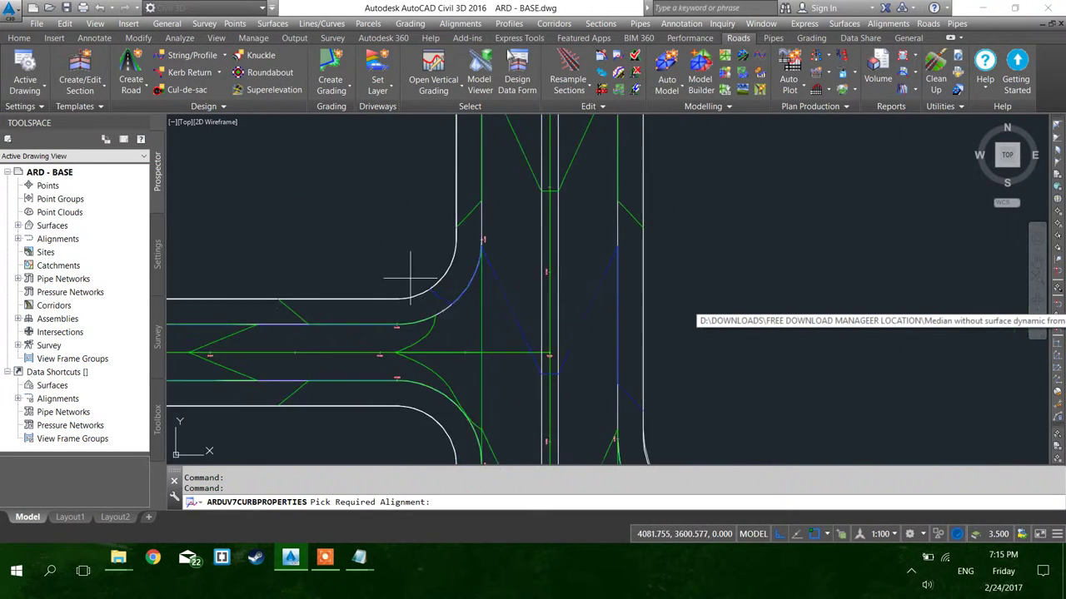
click(537, 314)
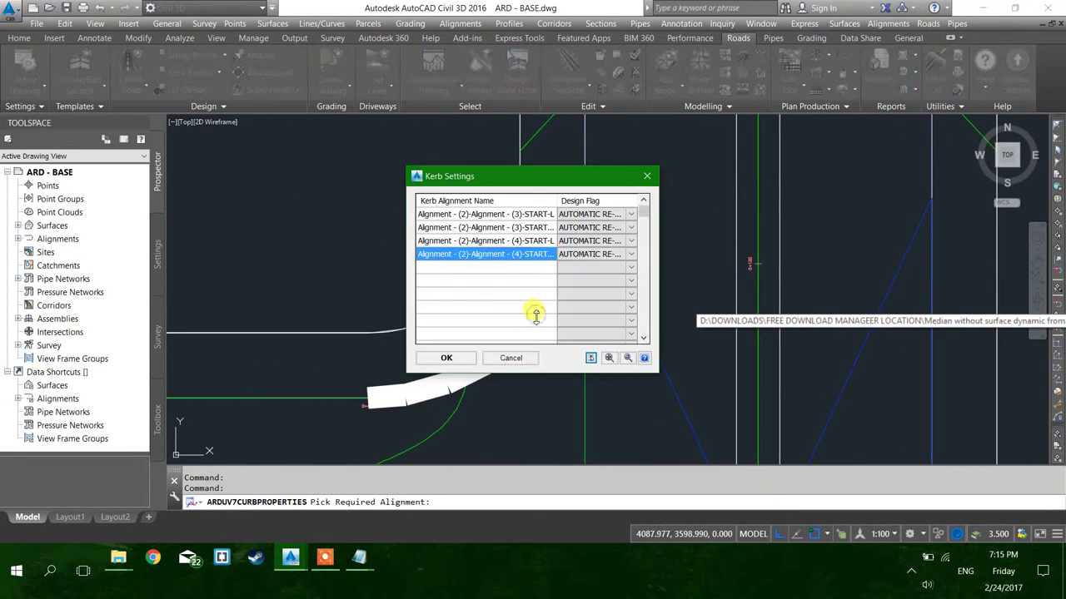
Review the Design Flag options for the picked kerb alignment, and cancel the kerb settings.
click(608, 257)
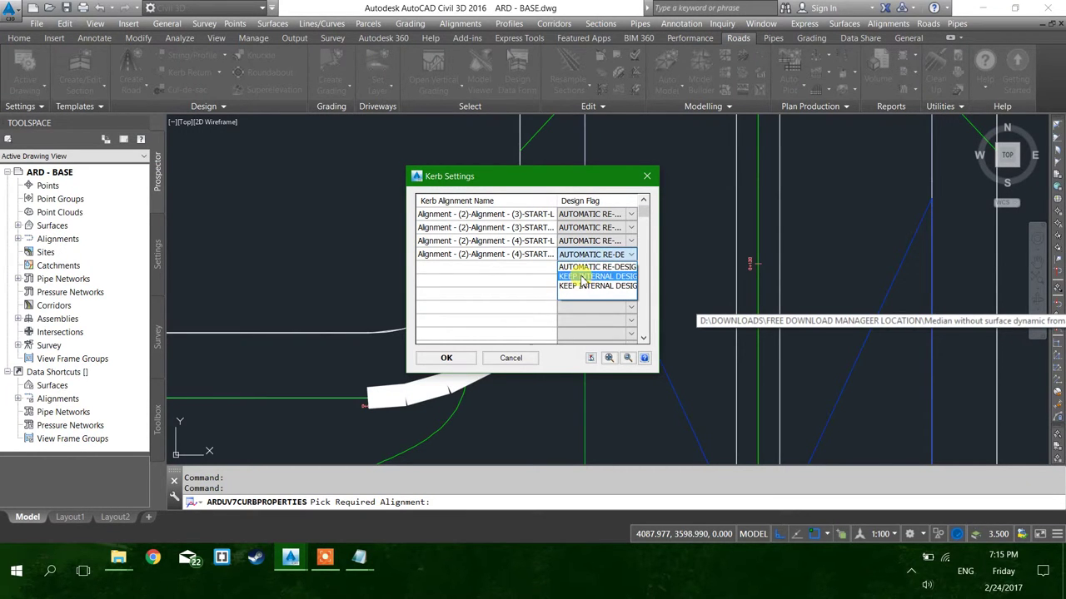
click(507, 355)
click(509, 357)
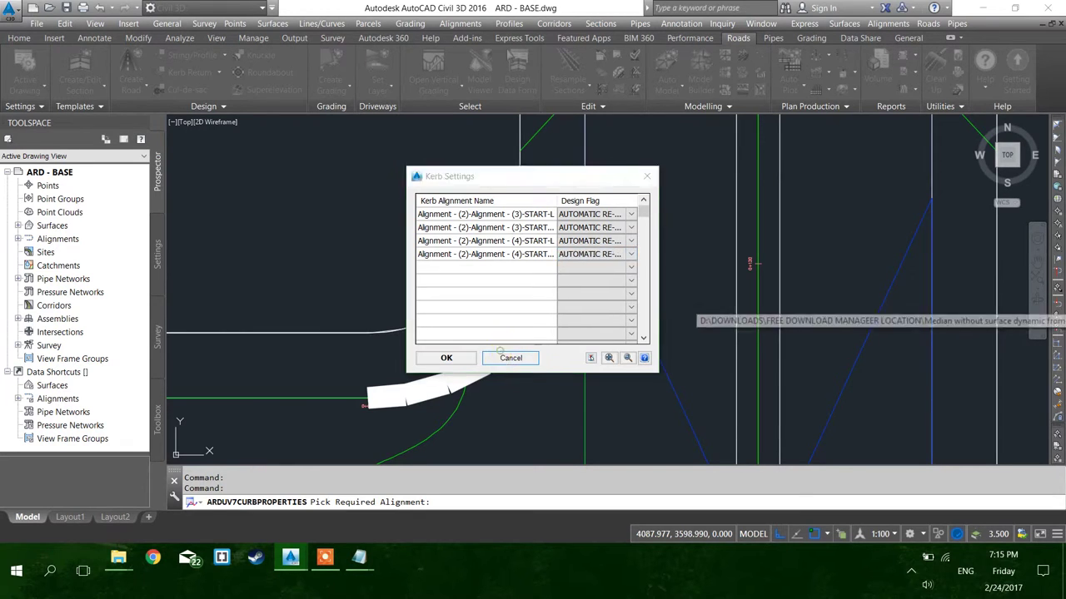
scroll(514, 340, down, 4)
key(Escape)
key(Escape)
Look over the road plan and the full row of road and kerb return profiles.
scroll(678, 309, down, 1)
mouse_move(666, 329)
middle_down()
mouse_move(488, 338)
mouse_move(408, 295)
middle_up()
scroll(488, 338, down, 2)
middle_drag(587, 308, 427, 302)
mouse_move(552, 320)
middle_down()
mouse_move(463, 329)
mouse_move(421, 320)
middle_up()
scroll(423, 321, down, 1)
mouse_move(513, 312)
middle_down()
mouse_move(328, 305)
mouse_move(278, 338)
middle_up()
scroll(509, 316, down, 1)
middle_drag(500, 320, 636, 287)
scroll(488, 294, up, 2)
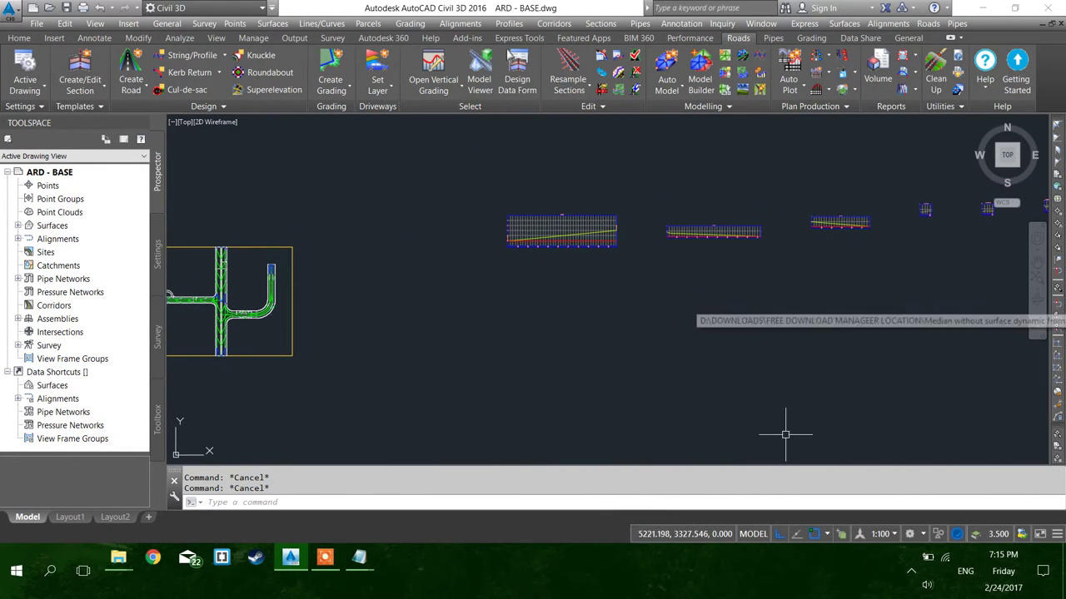